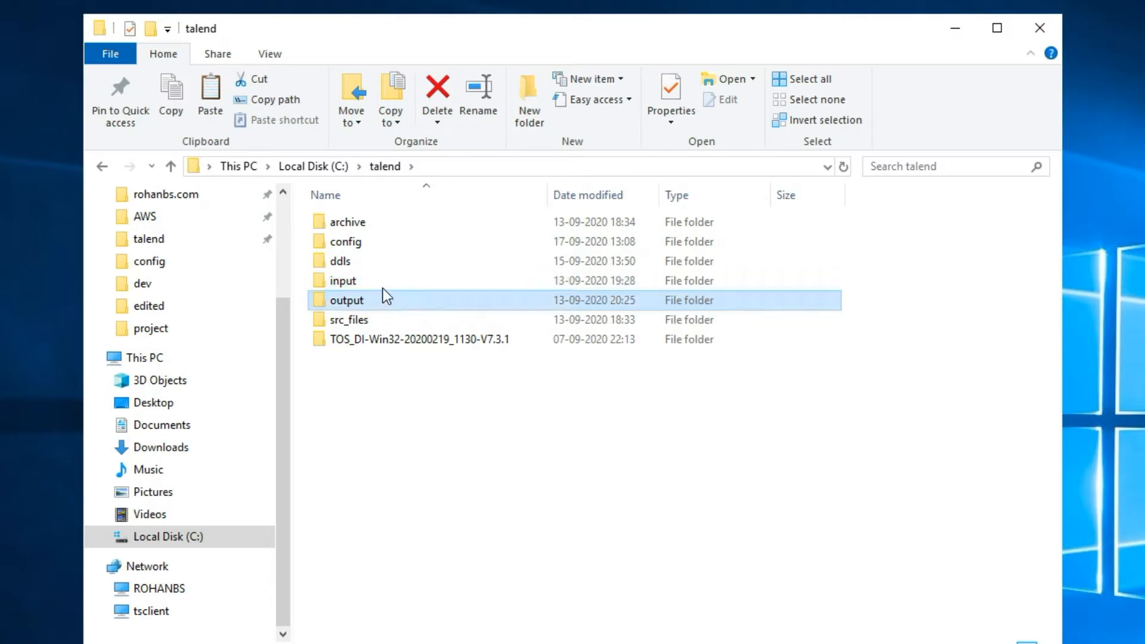
Step: Open the config folder inside talend and look through its dev, prod, qa and uat environment folders
left_click(380, 230)
left_click(377, 242)
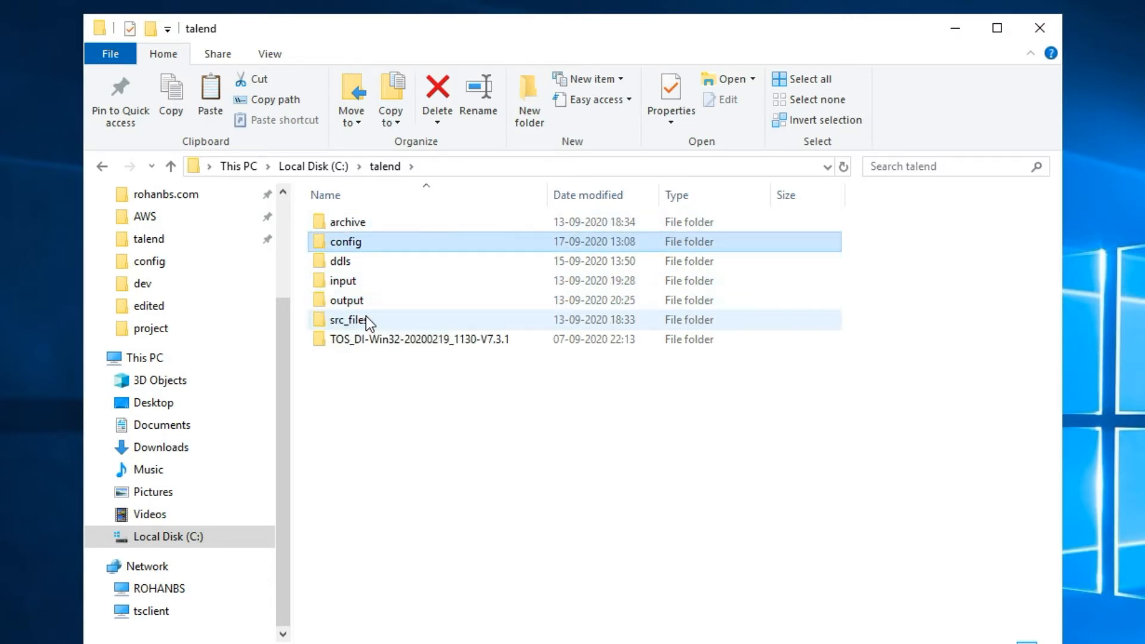
double_click(319, 243)
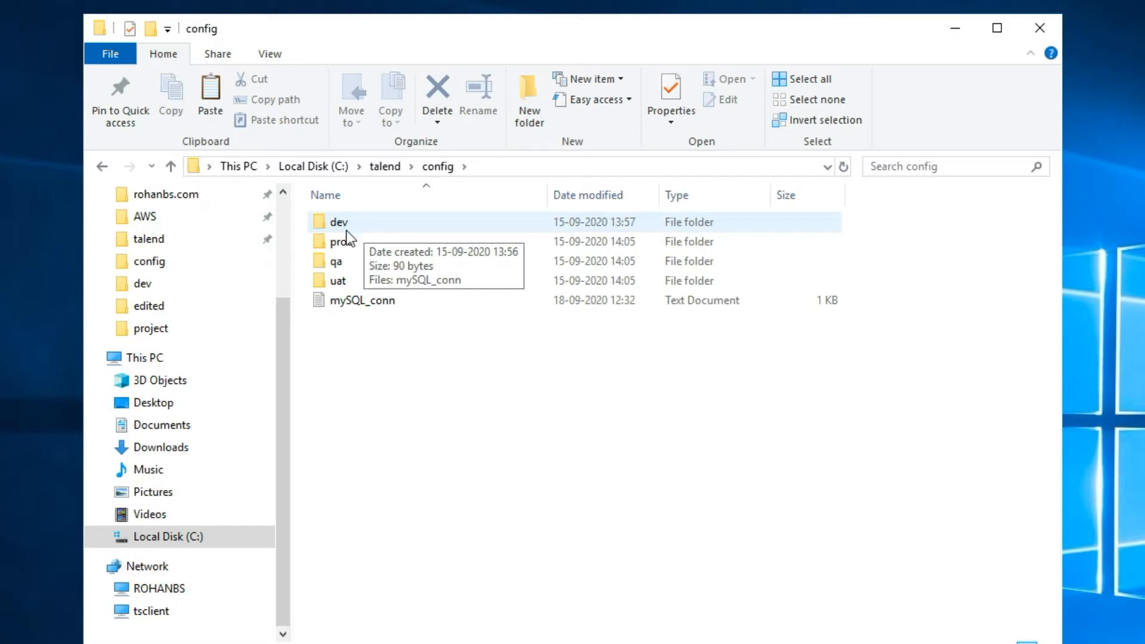
mouse_move(380, 225)
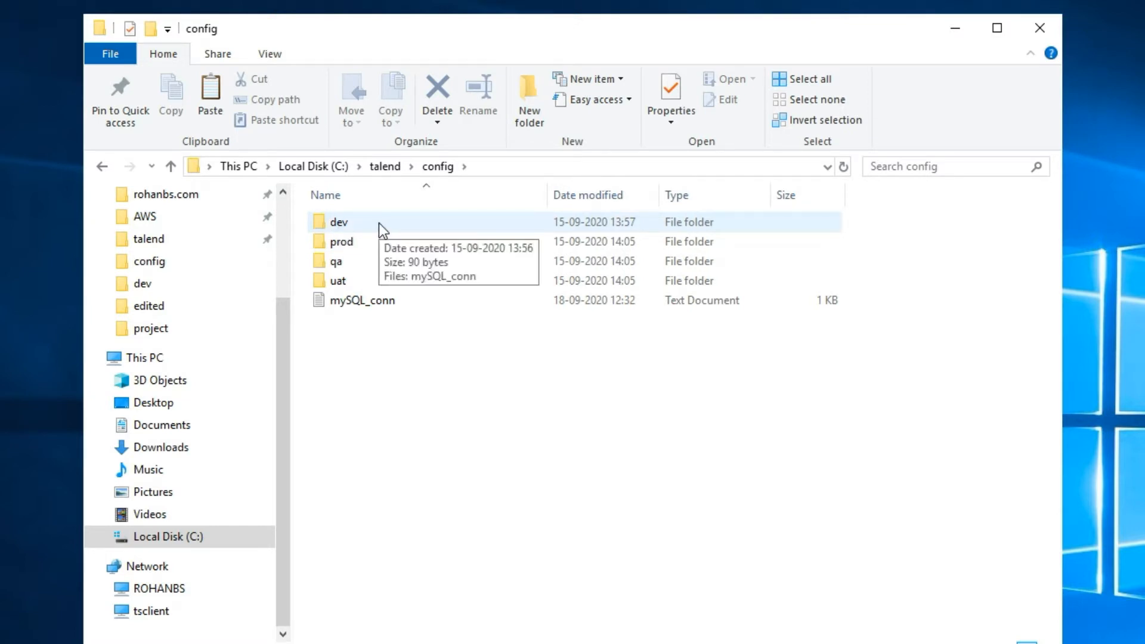
double_click(378, 223)
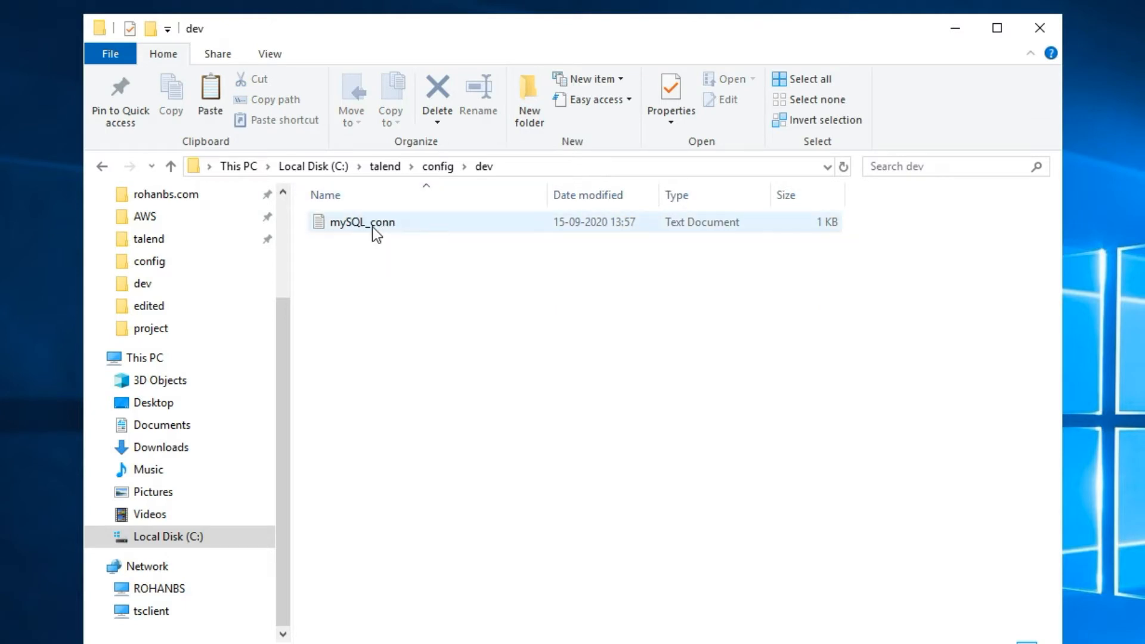
left_click(437, 166)
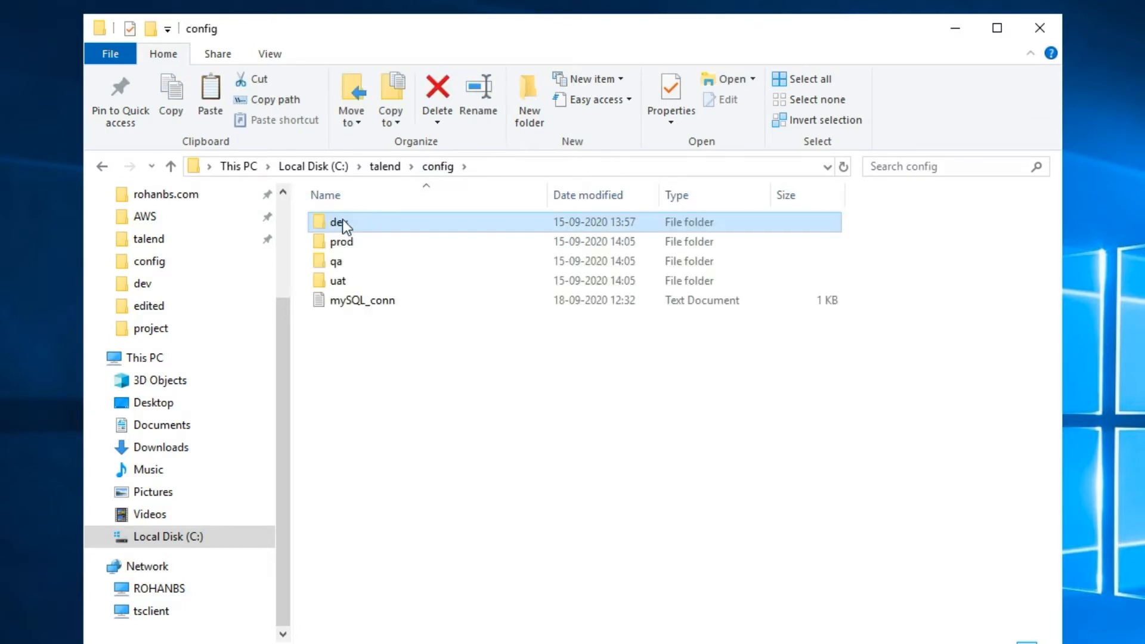
left_click(327, 243)
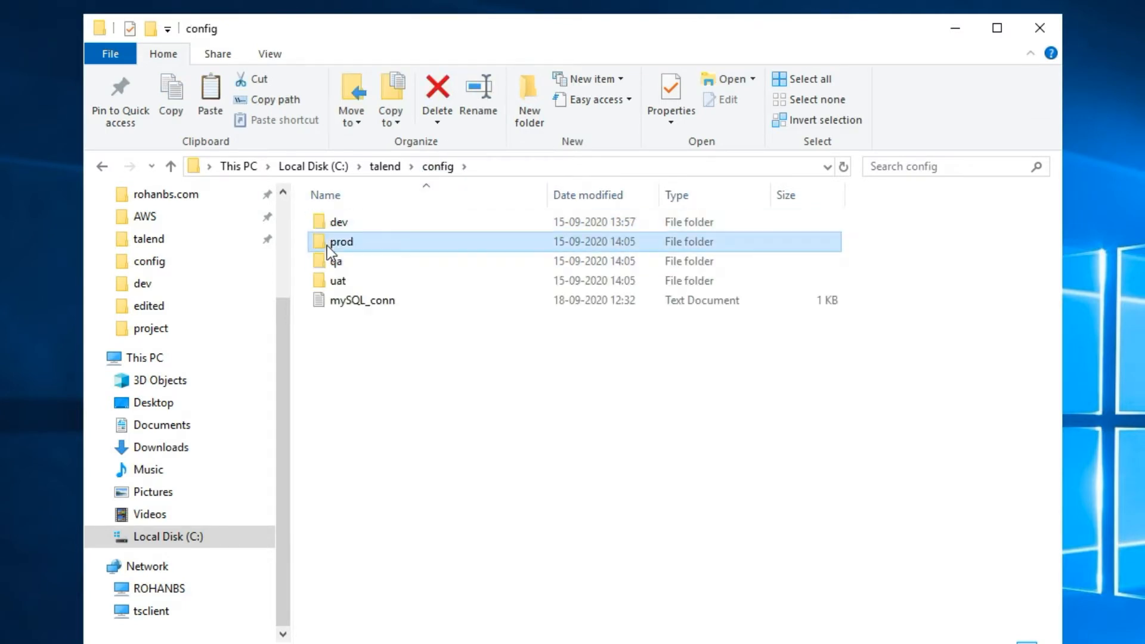
left_click(329, 282)
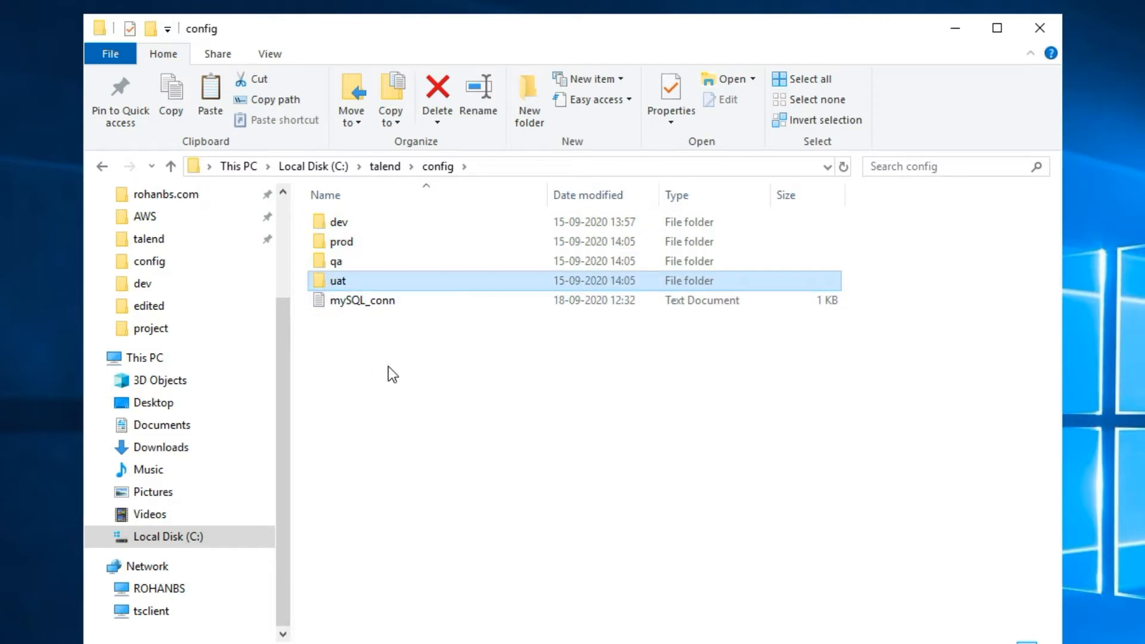
Step: Open the mySQL_conn text file in the config folder and review its key-value connection entries
left_click(335, 307)
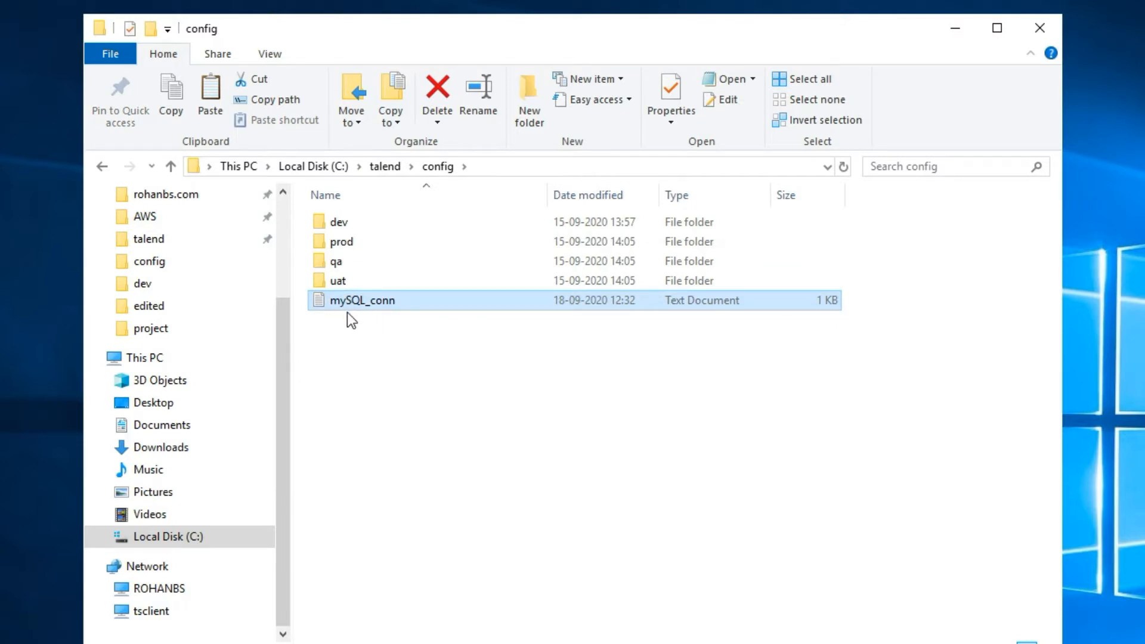
double_click(362, 303)
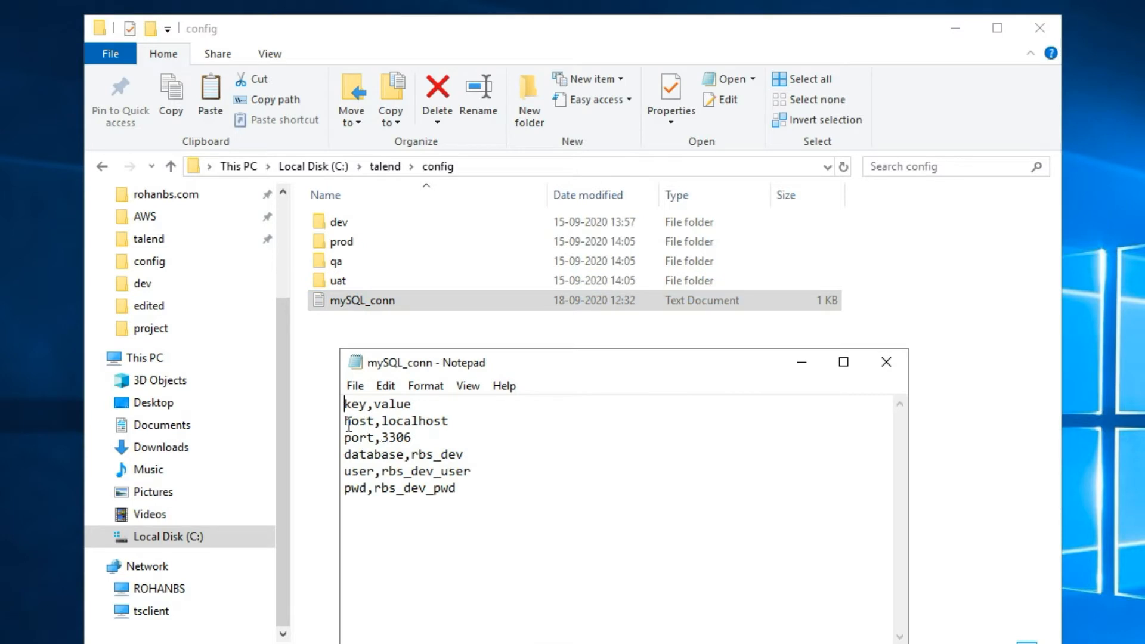
left_click_drag(343, 422, 374, 492)
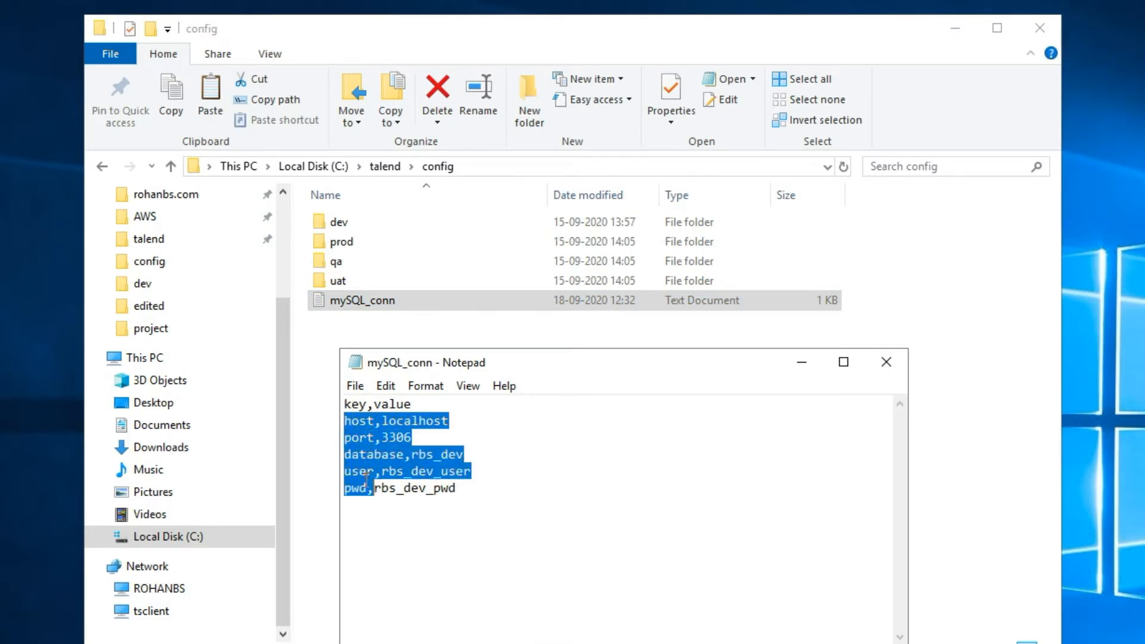
left_click(460, 490)
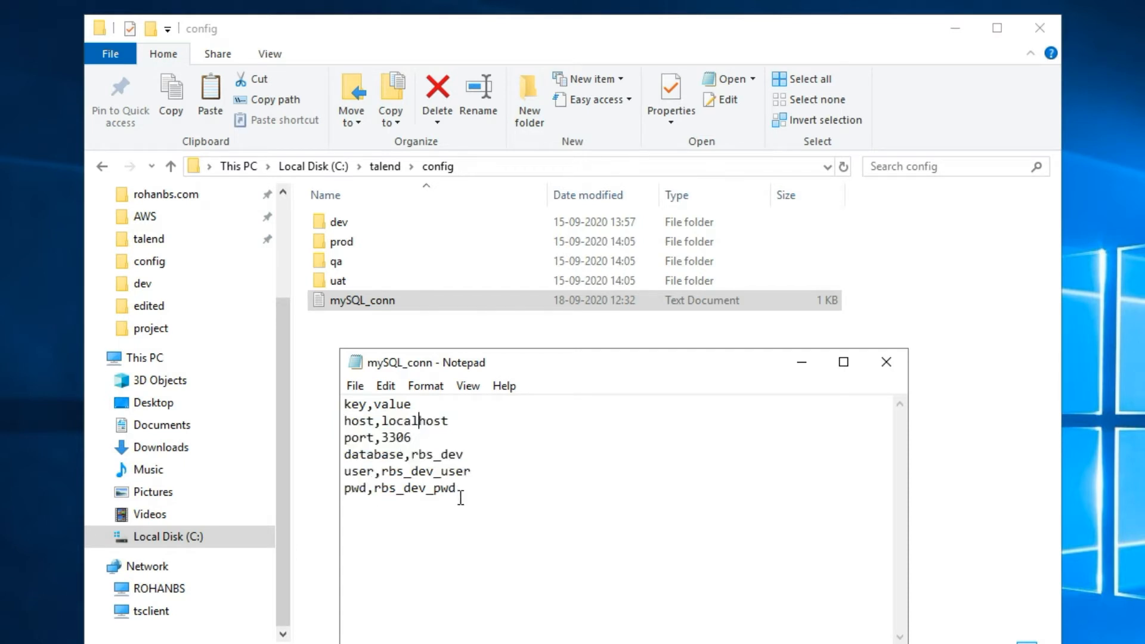
left_click(888, 361)
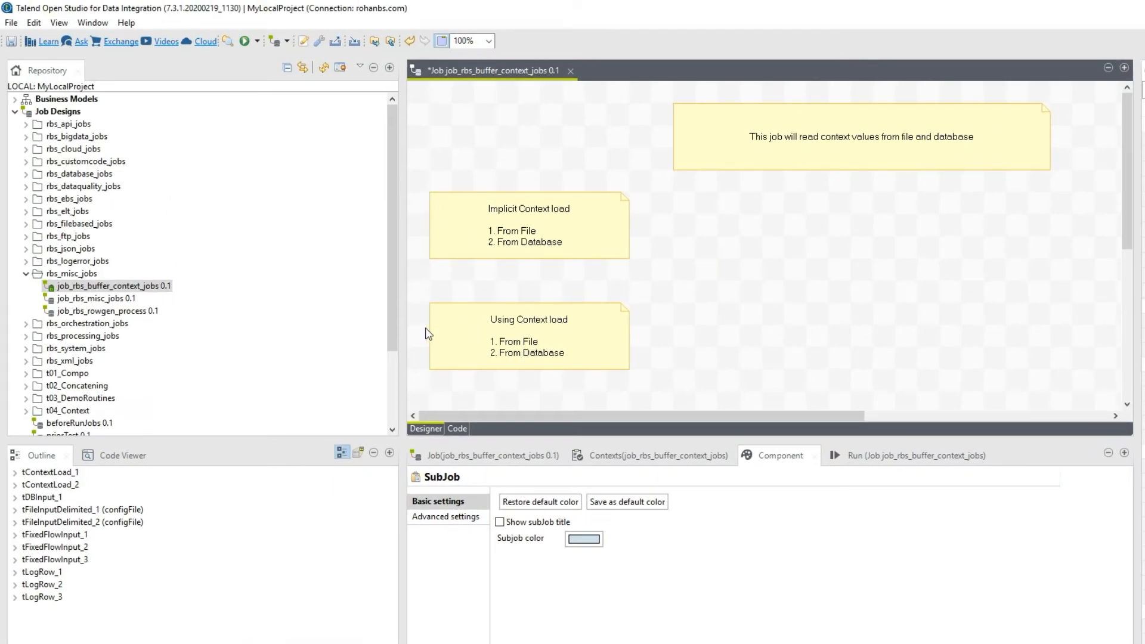
Step: Switch to Talend Open Studio and open the Implicit context load page of the project's job settings
left_click(395, 326)
left_click_drag(395, 325, 395, 293)
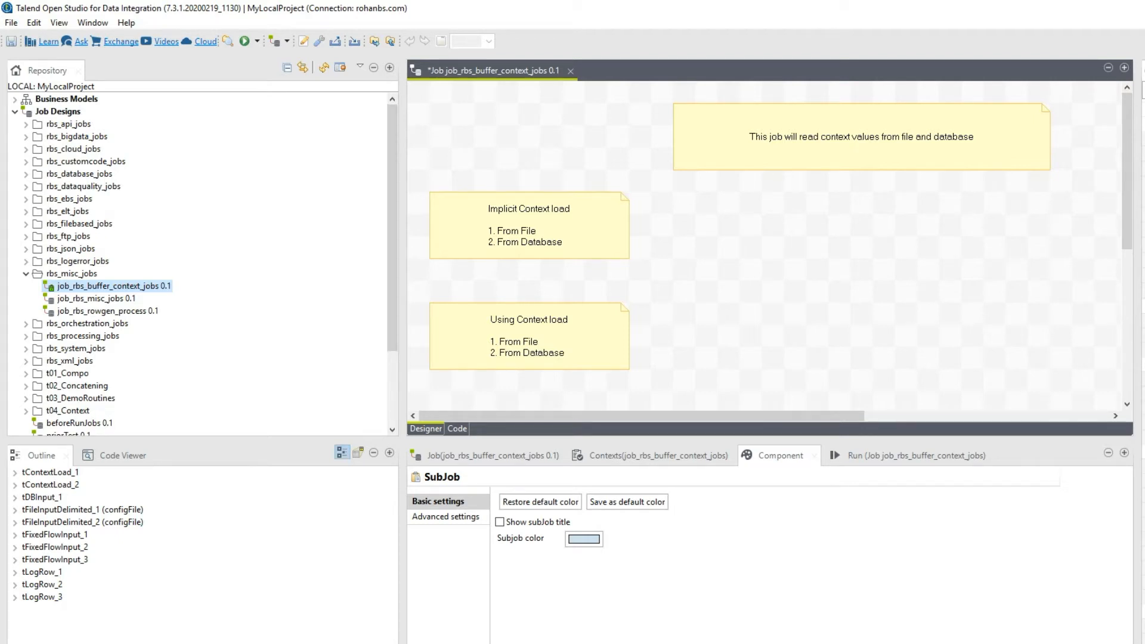
mouse_move(254, 643)
left_click(11, 22)
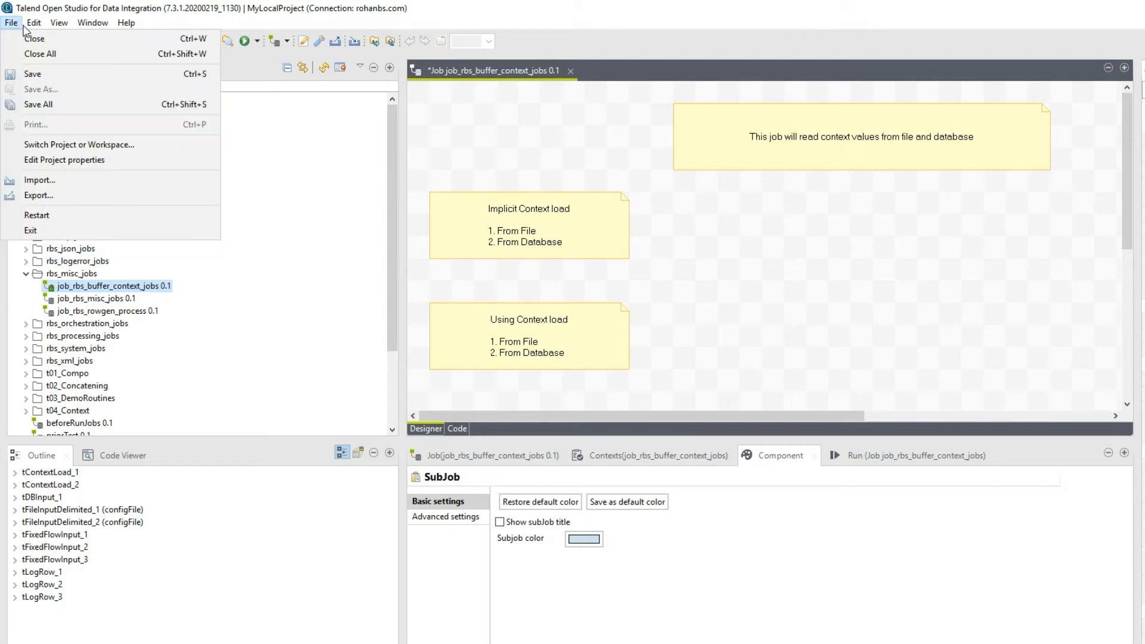
mouse_move(25, 30)
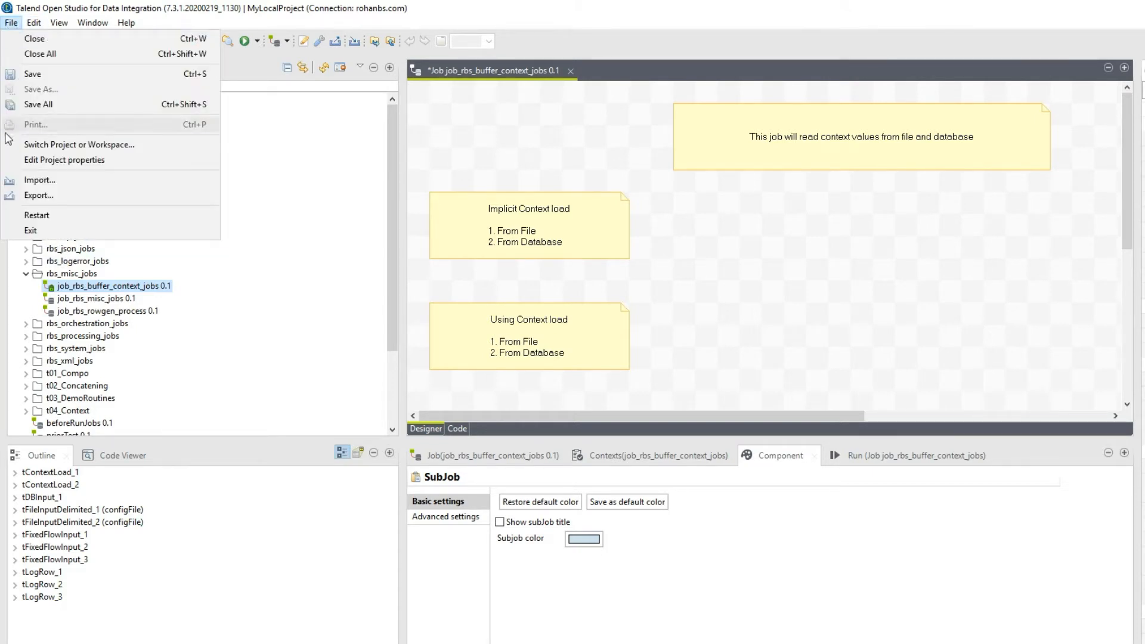
left_click(72, 164)
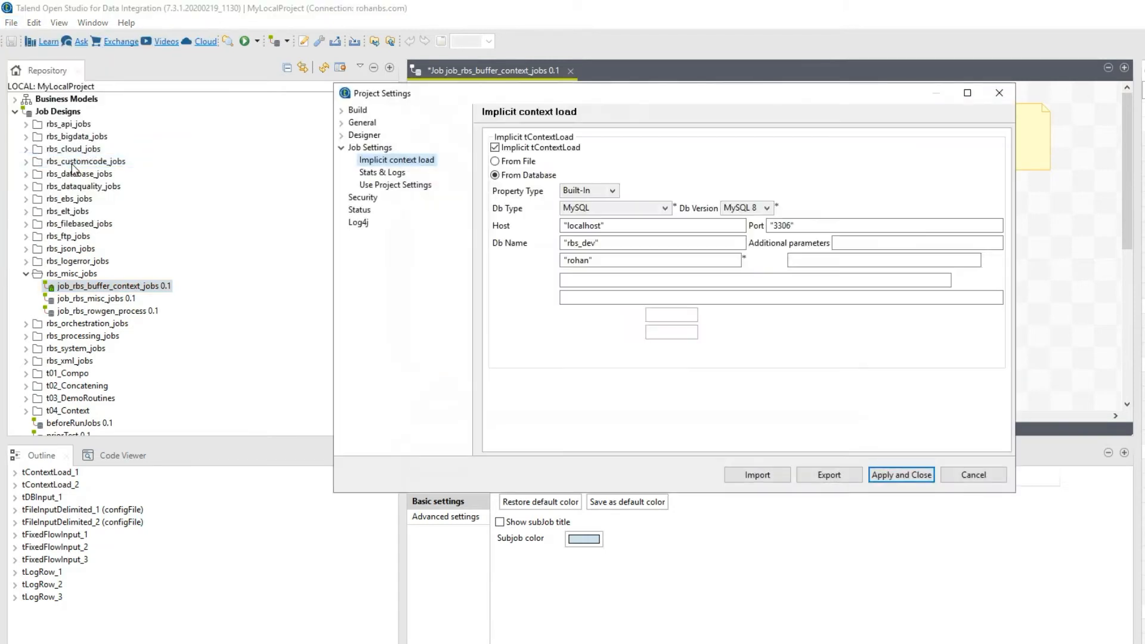
left_click(362, 150)
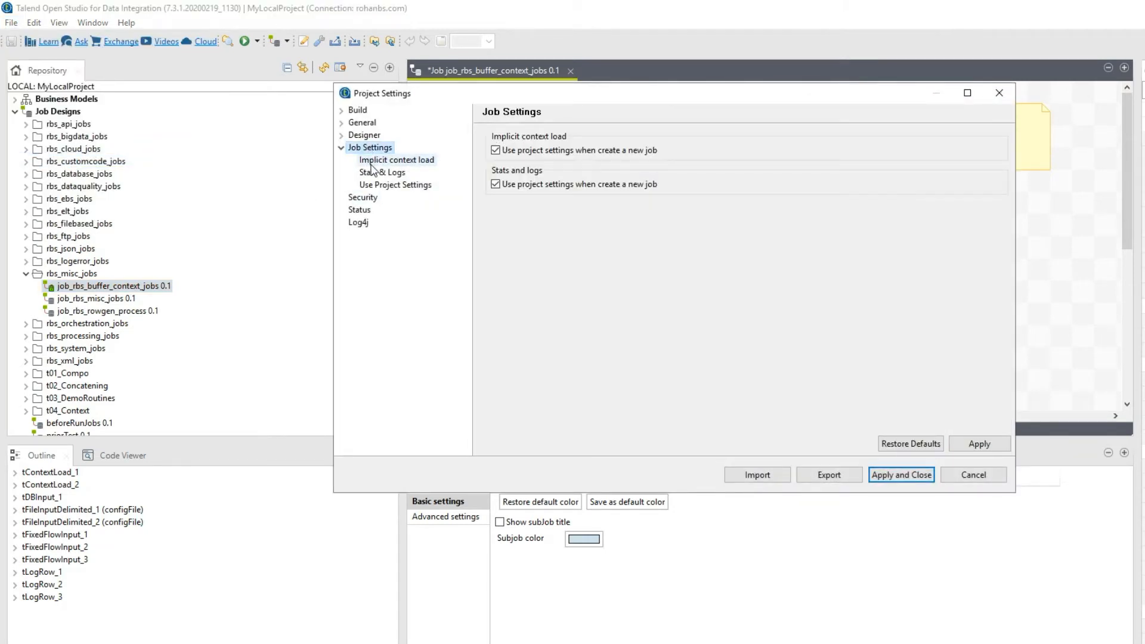
left_click(374, 165)
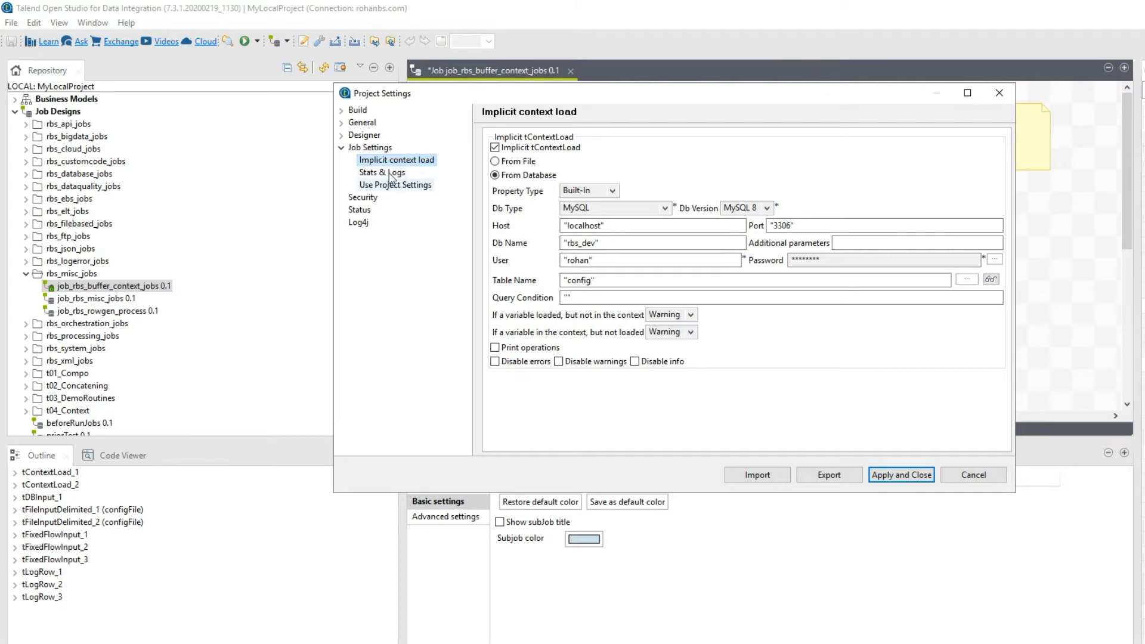
Step: Set the enabled implicit tContextLoad to read from the file C:/talend/config/mySQL_conn.txt
left_click(495, 148)
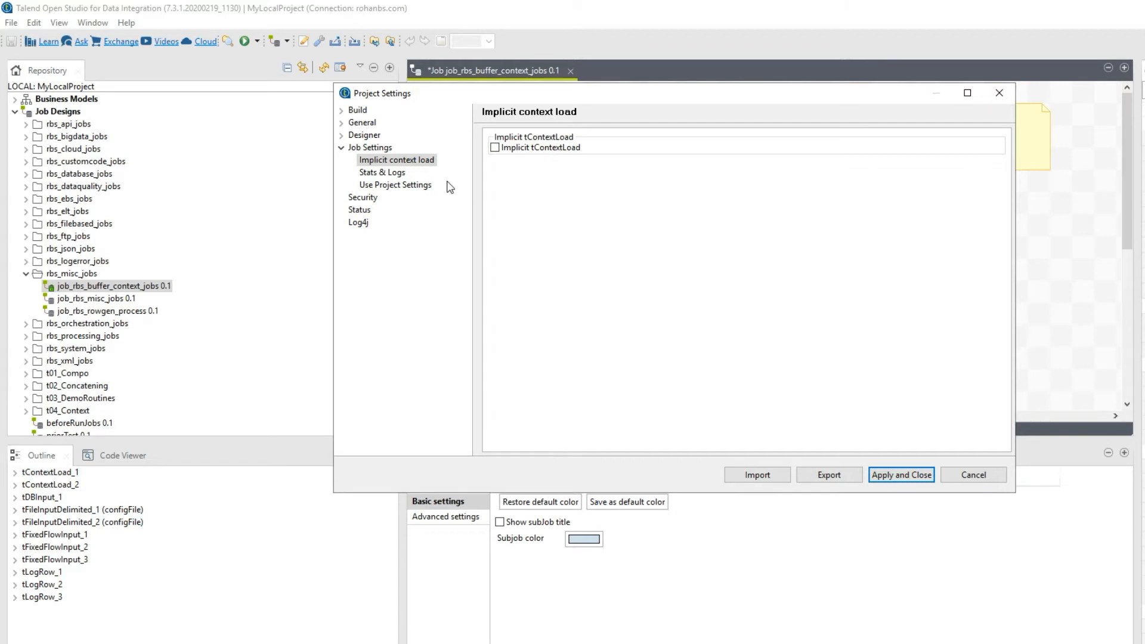
left_click(495, 148)
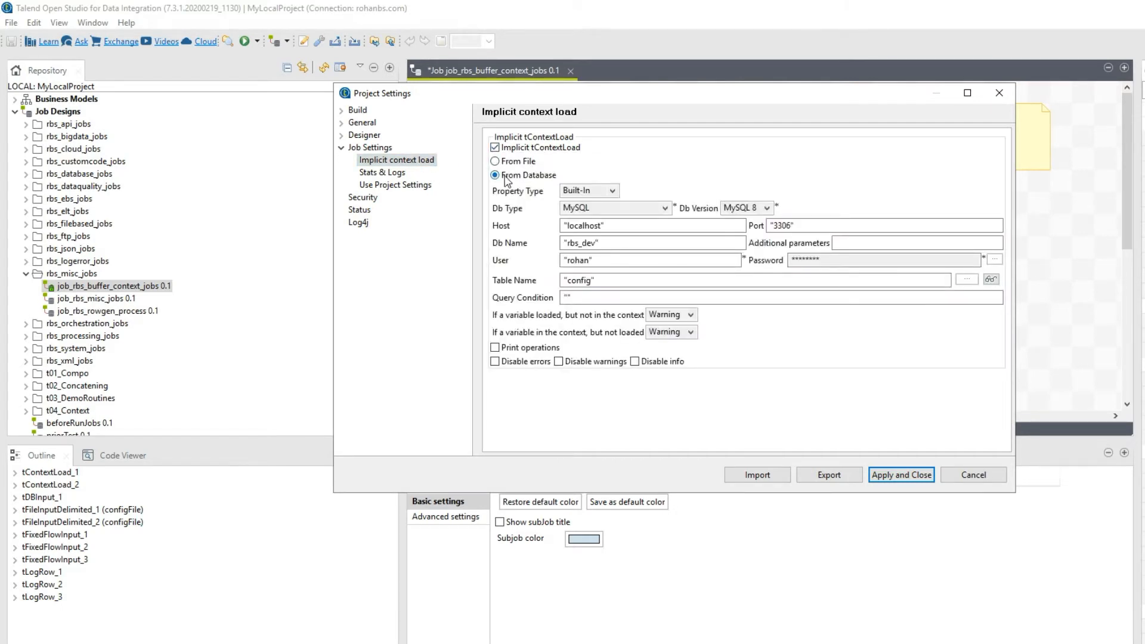
left_click(496, 162)
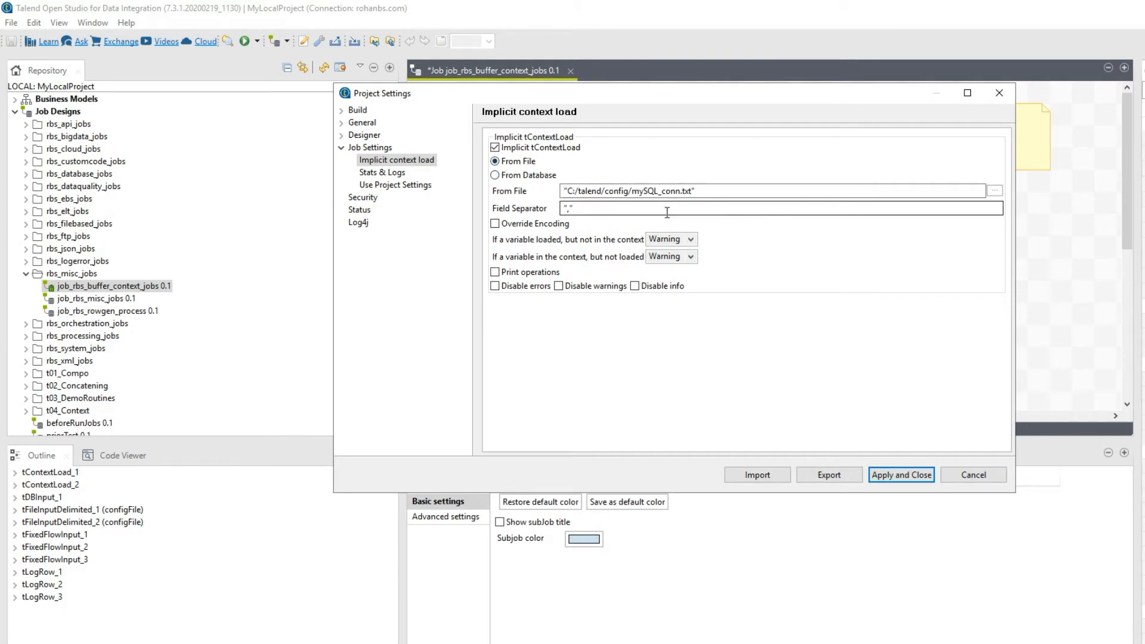
left_click_drag(716, 192, 563, 190)
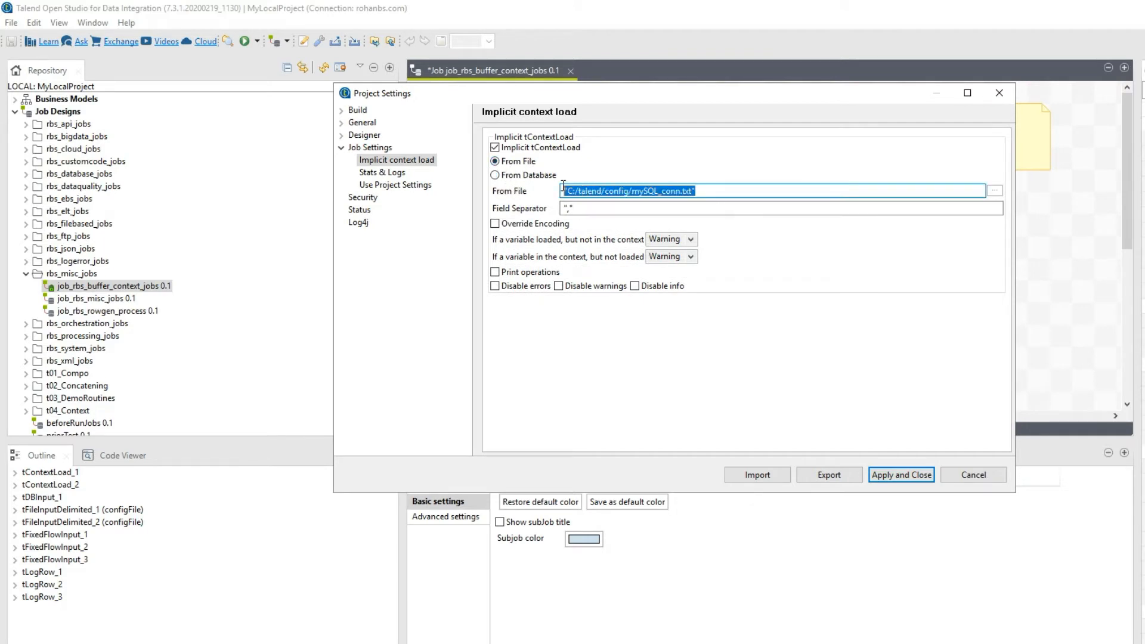
left_click(994, 191)
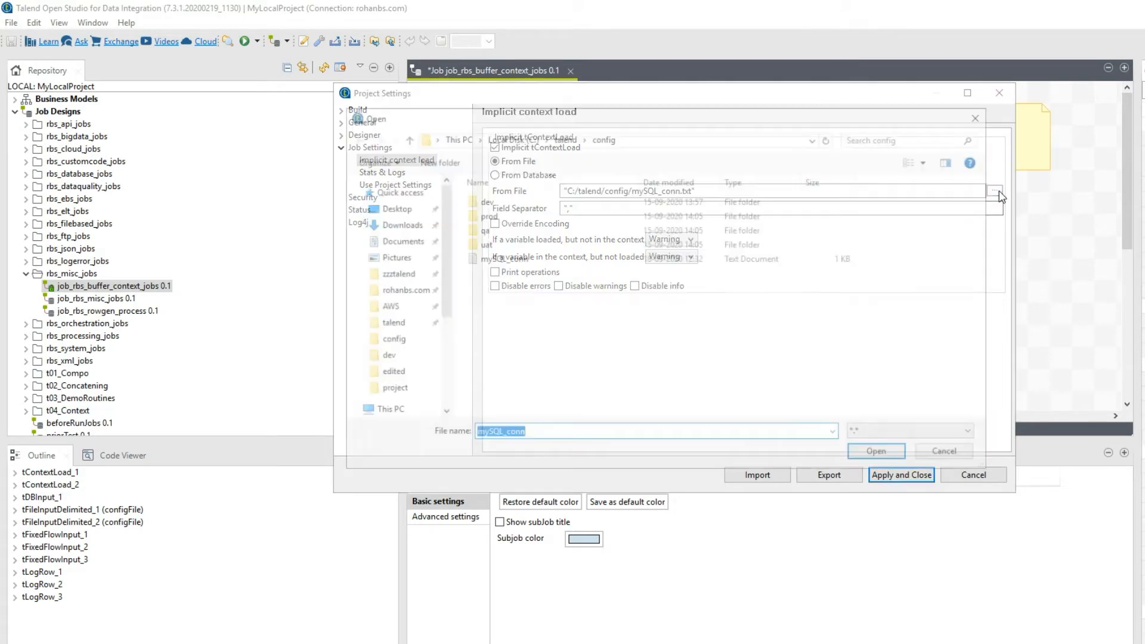
left_click(514, 265)
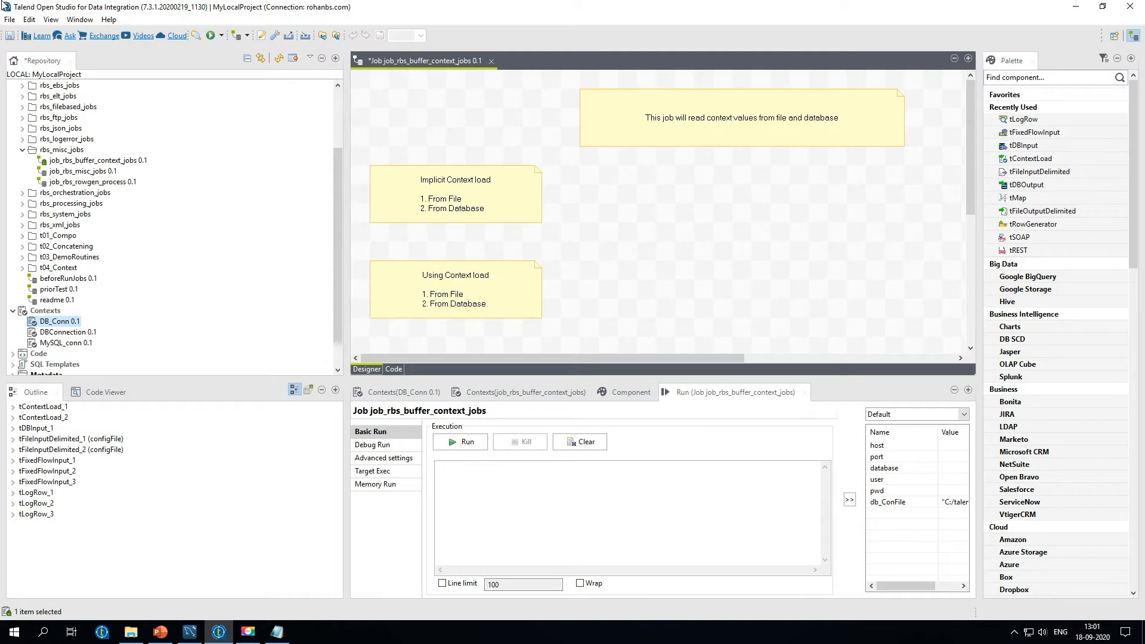
Step: Open the DB_Conn context group for editing and go on to its variable definitions
left_click(8, 23)
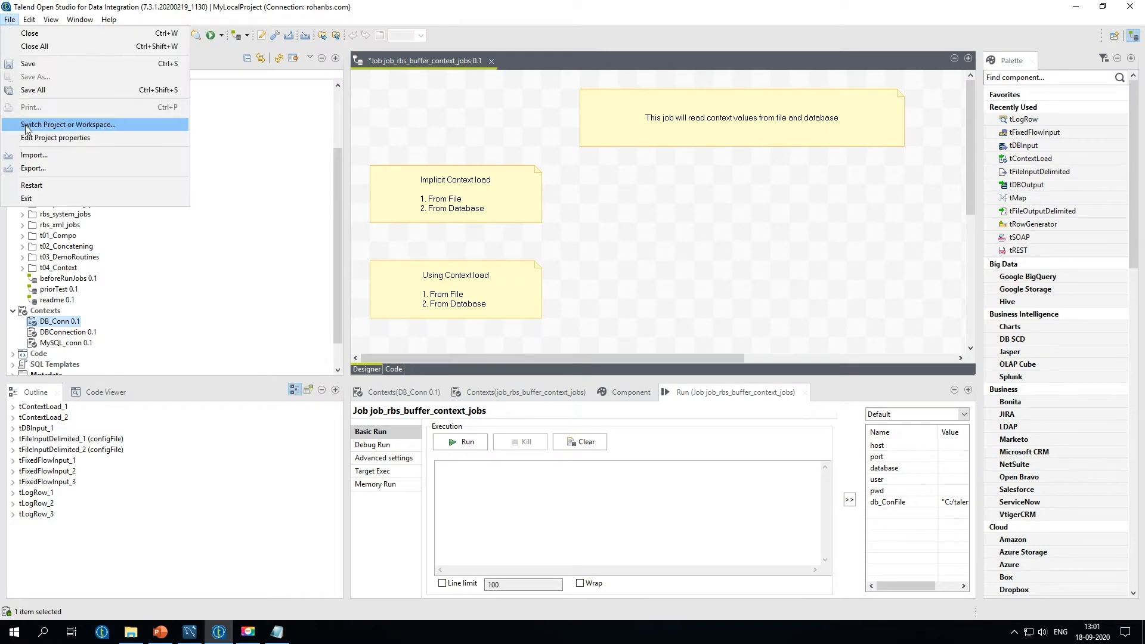
left_click(35, 328)
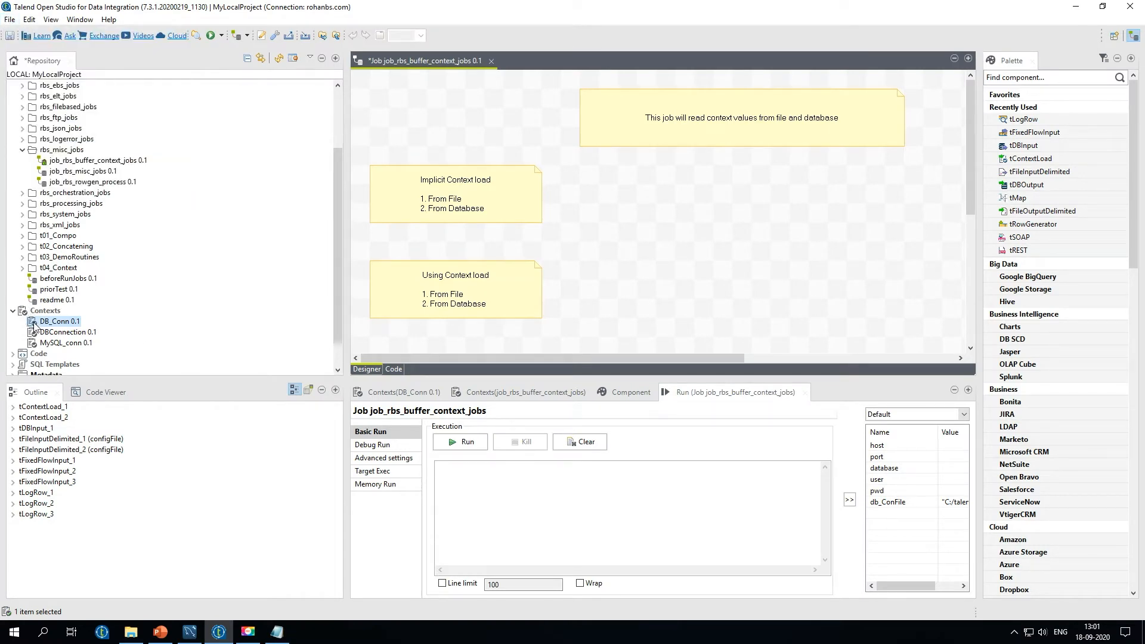
right_click(34, 323)
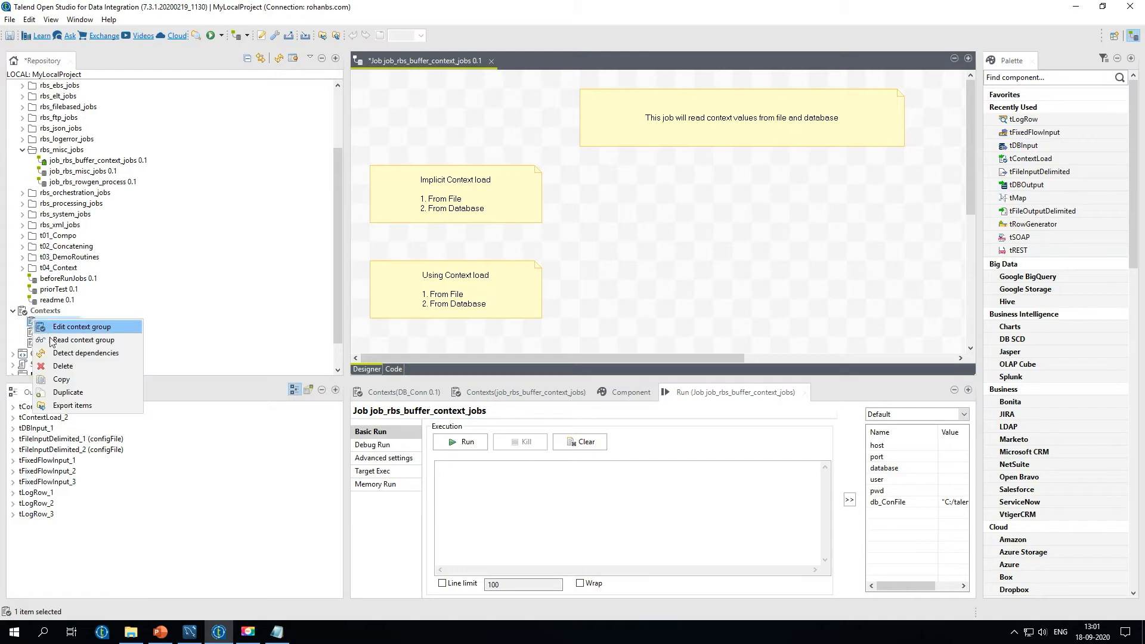
left_click(66, 328)
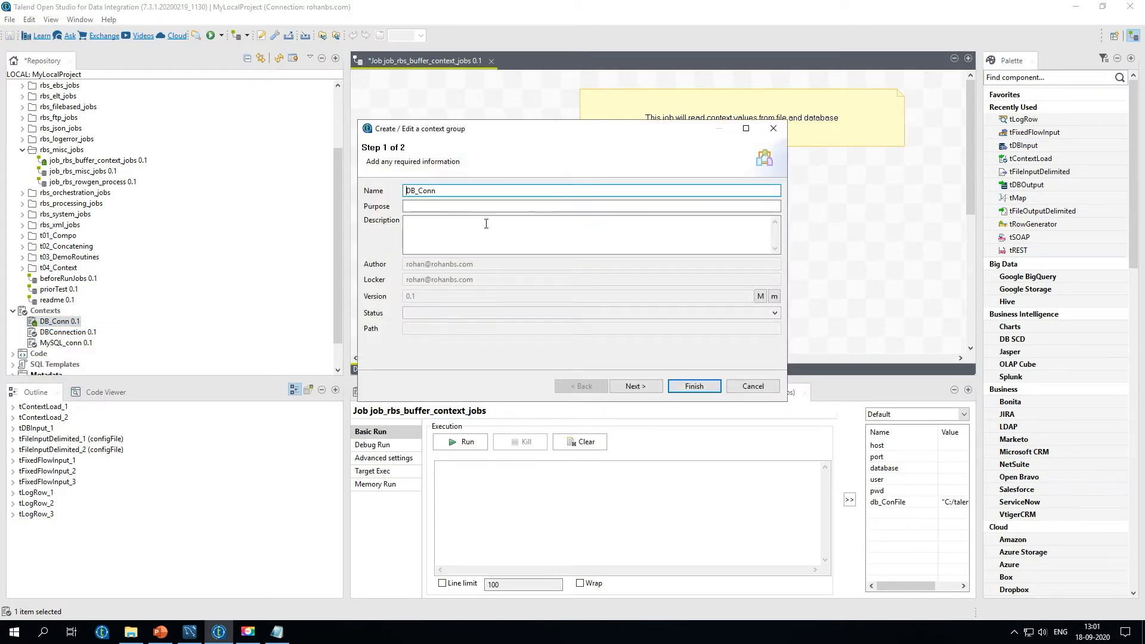
left_click(641, 387)
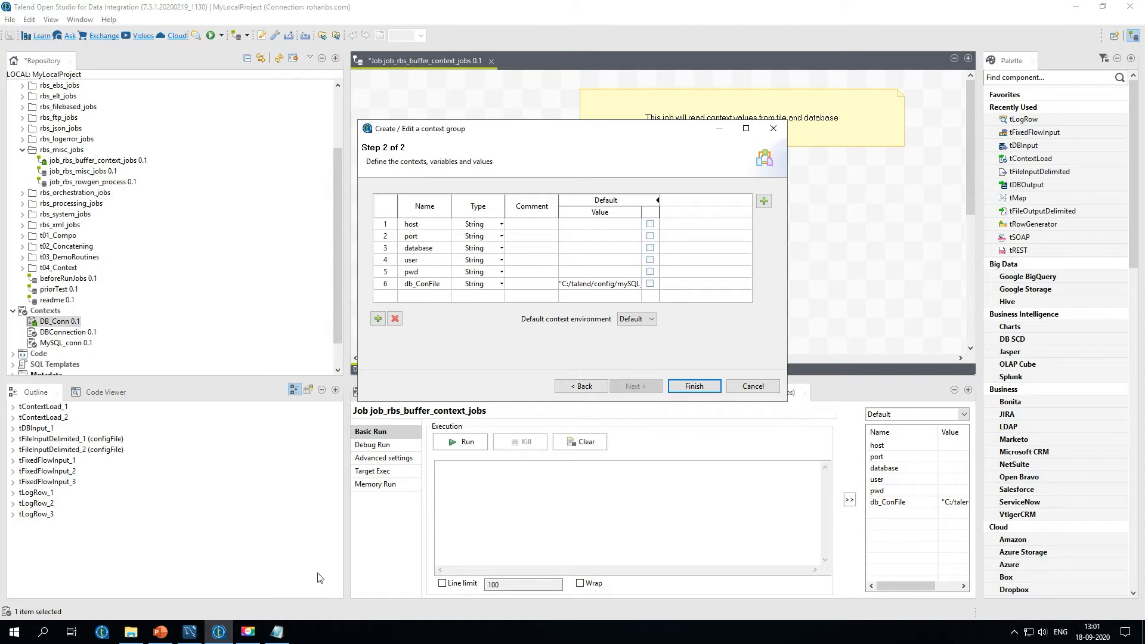
Step: Compare the DB_Conn variable names with the keys in the mySQL_conn text file and finish the context group editing
left_click(277, 631)
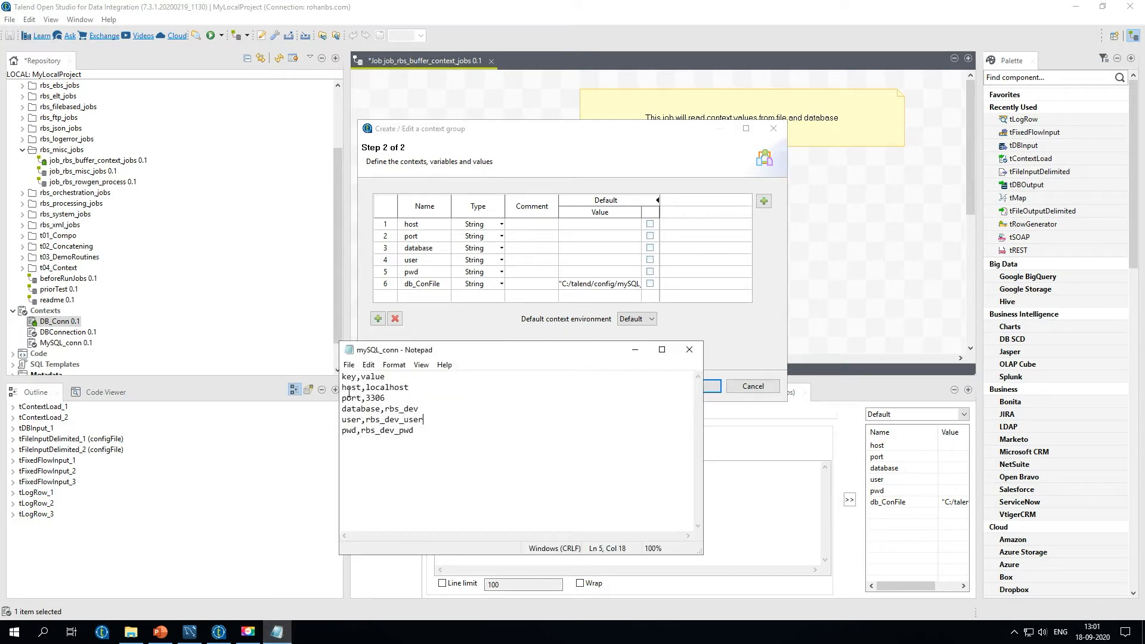
triple_click(347, 392)
left_click(350, 402)
left_click(483, 138)
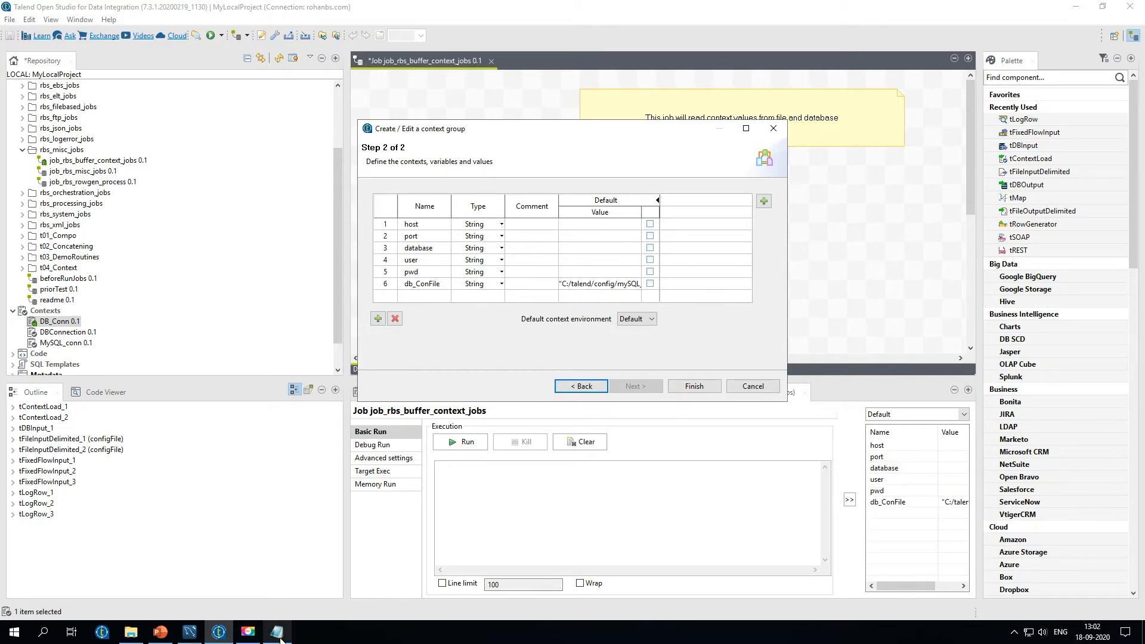
mouse_move(279, 641)
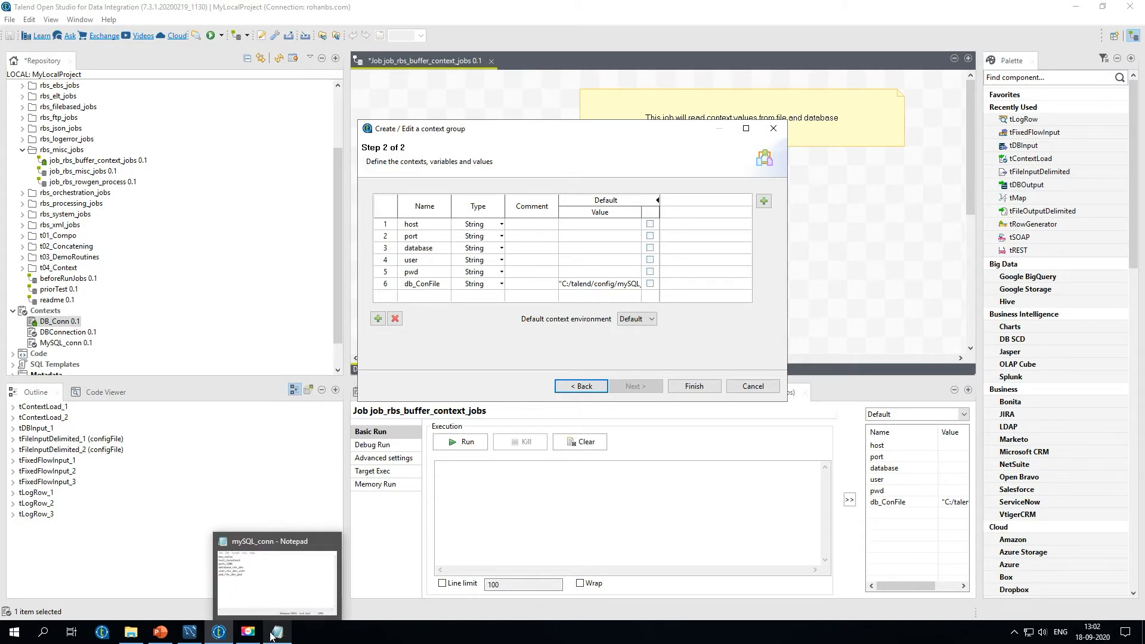
mouse_move(246, 582)
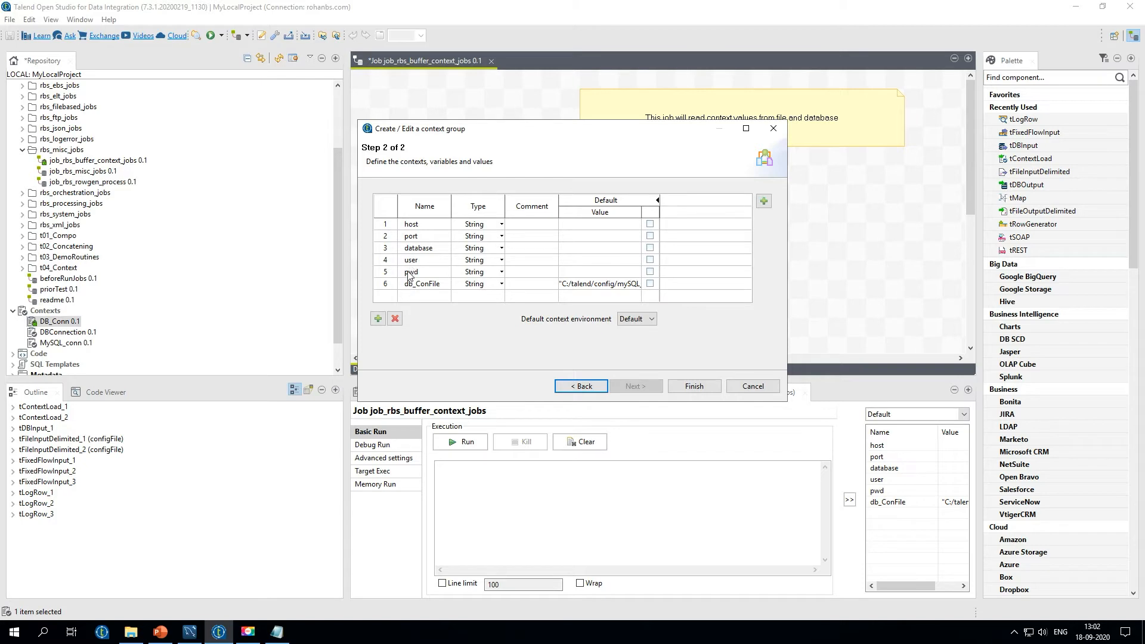
left_click(669, 389)
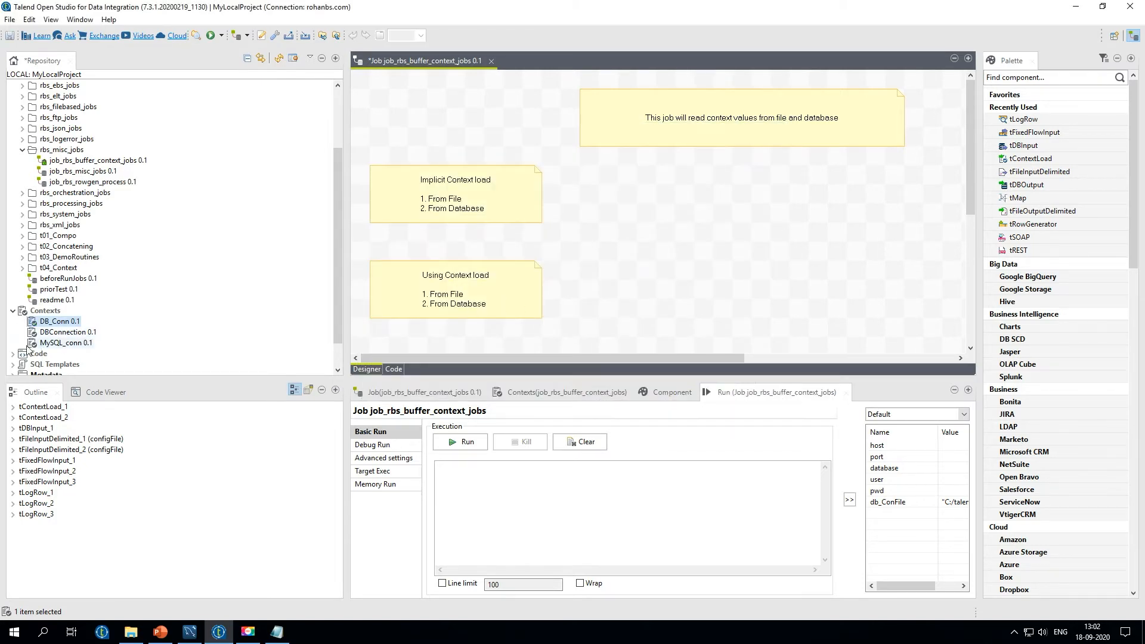
left_click(281, 632)
left_click(282, 633)
left_click(10, 19)
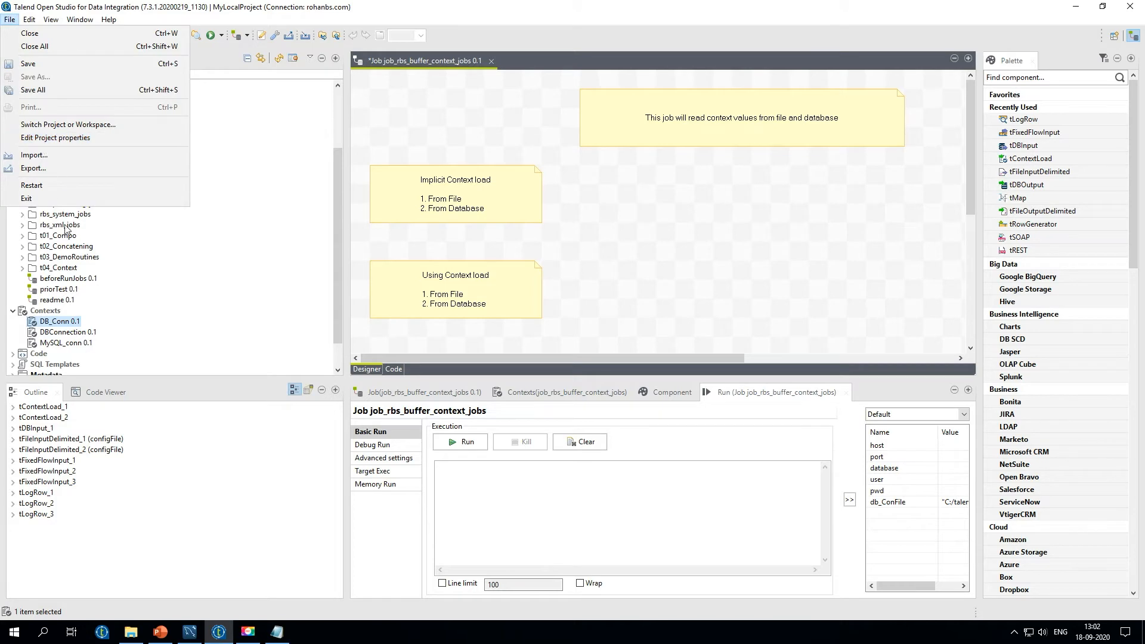
left_click(64, 323)
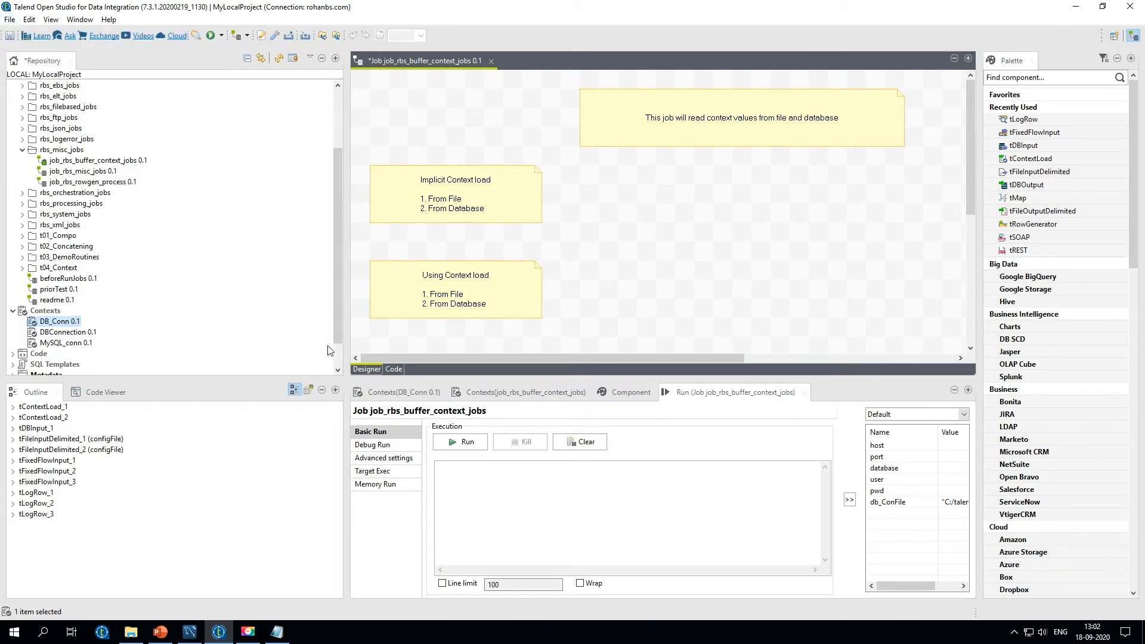
Step: Remove the context variables from the job's context table and add the repository's DB_Conn context group to it again
left_click(537, 394)
left_click(409, 450)
left_click(384, 579)
left_click(45, 325)
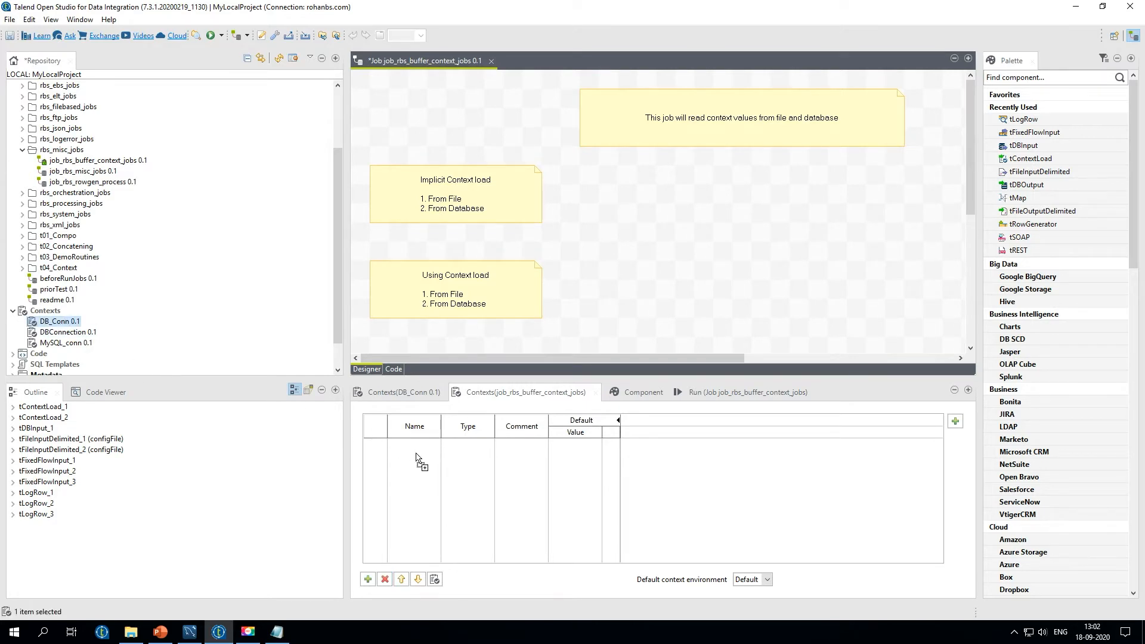
left_click_drag(415, 456, 416, 458)
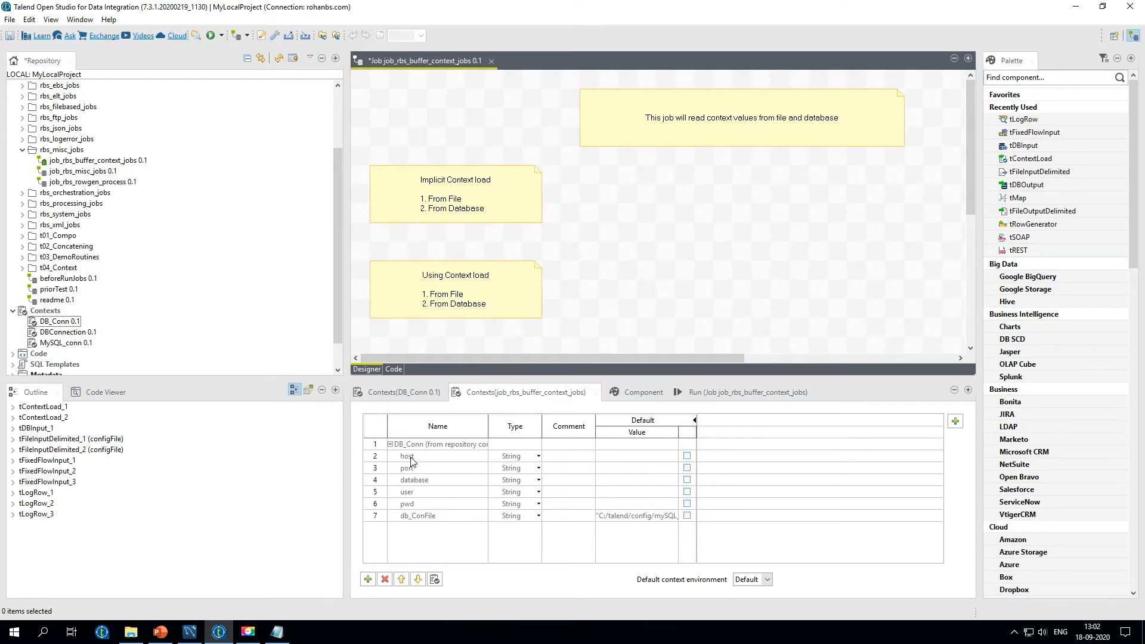
mouse_move(280, 636)
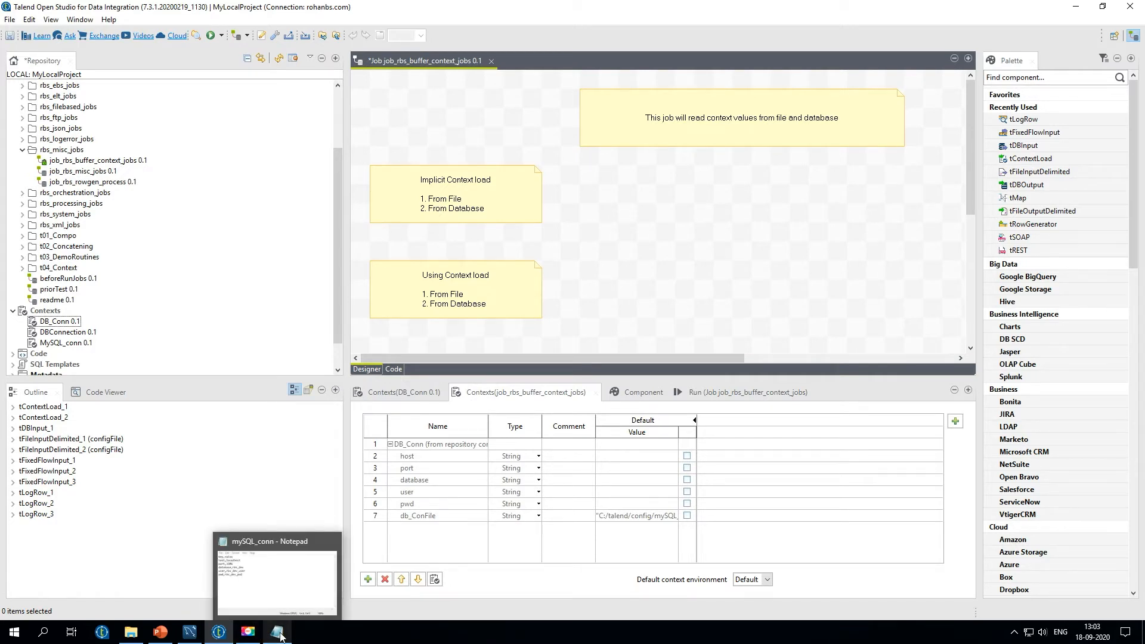
Step: Add a tFixedFlowInput component to the job canvas beside the Implicit Context load note
left_click(617, 195)
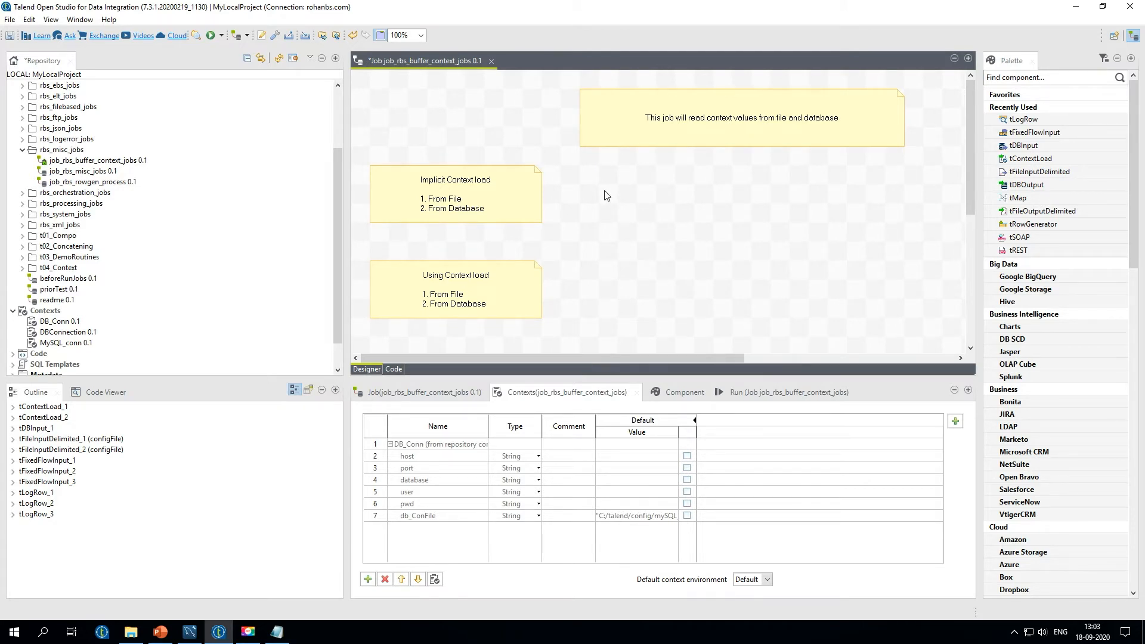
type("tf")
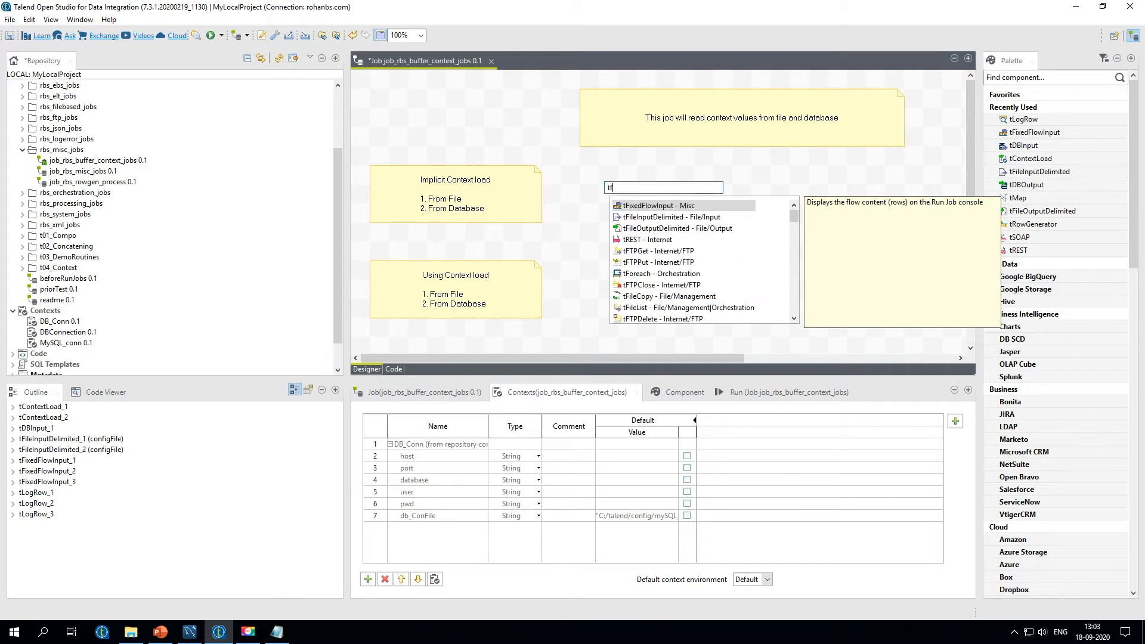
double_click(622, 207)
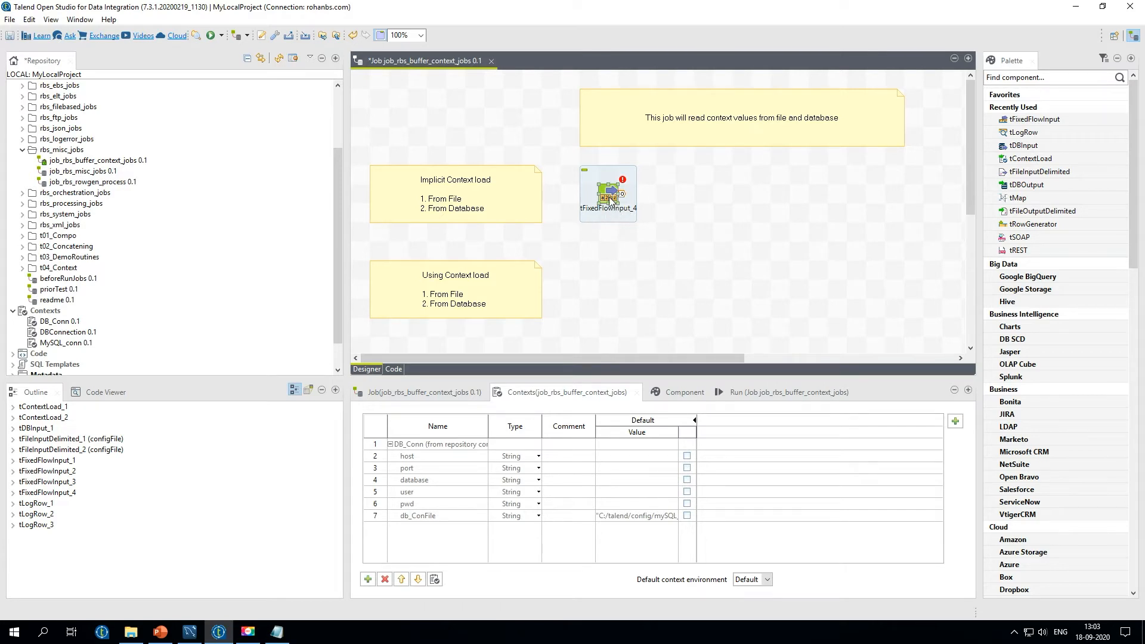
Step: Open the schema of the new tFixedFlowInput component and add five String columns
left_click(609, 196)
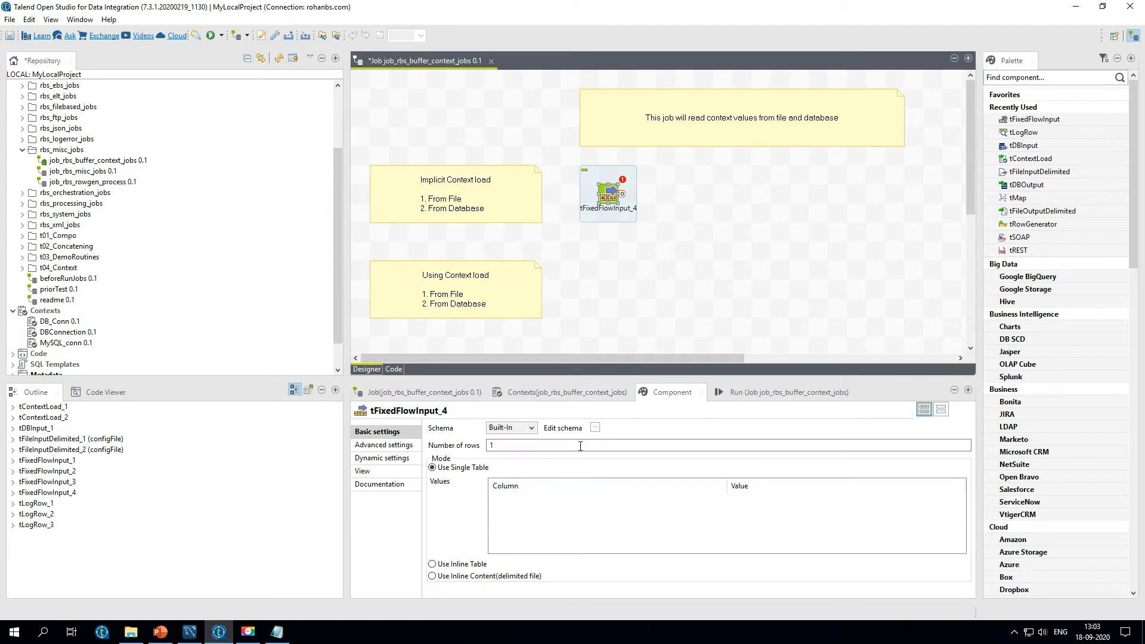
left_click(595, 428)
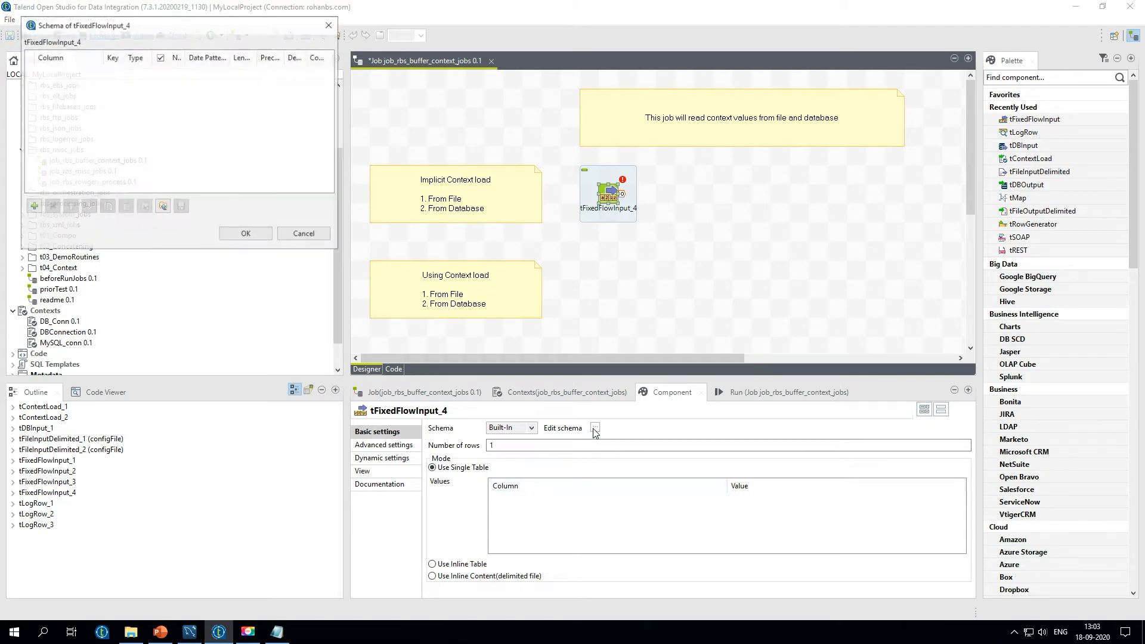
left_click(33, 206)
left_click(34, 206)
left_click(33, 206)
left_click(33, 207)
left_click(33, 206)
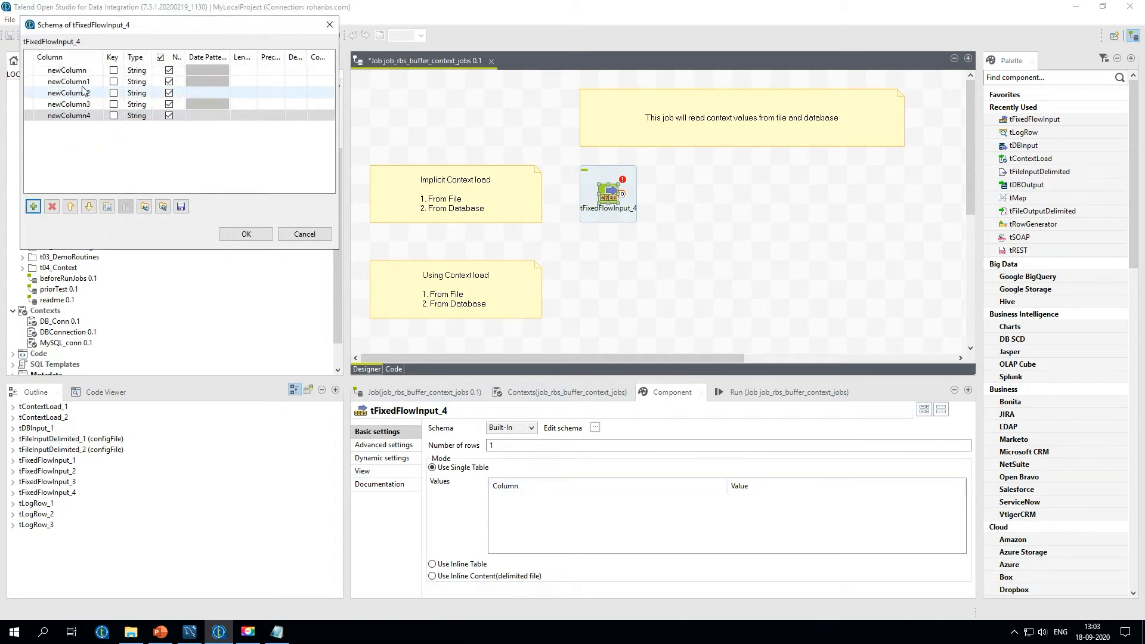
Step: Name the first three schema columns host, port and database
left_click(96, 70)
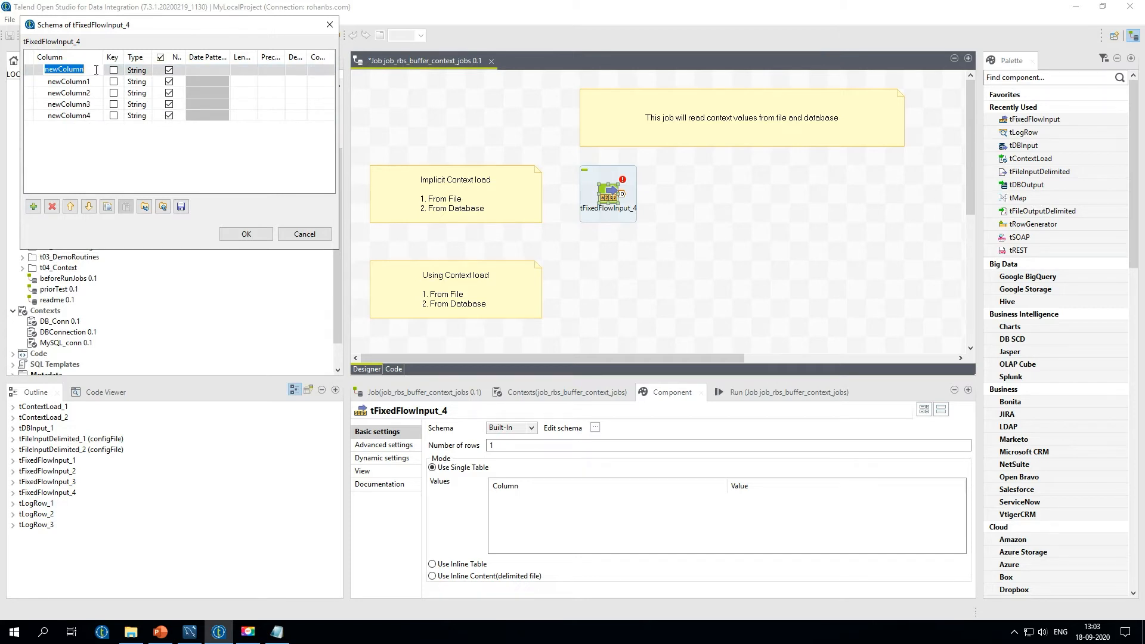
type("host")
left_click(90, 81)
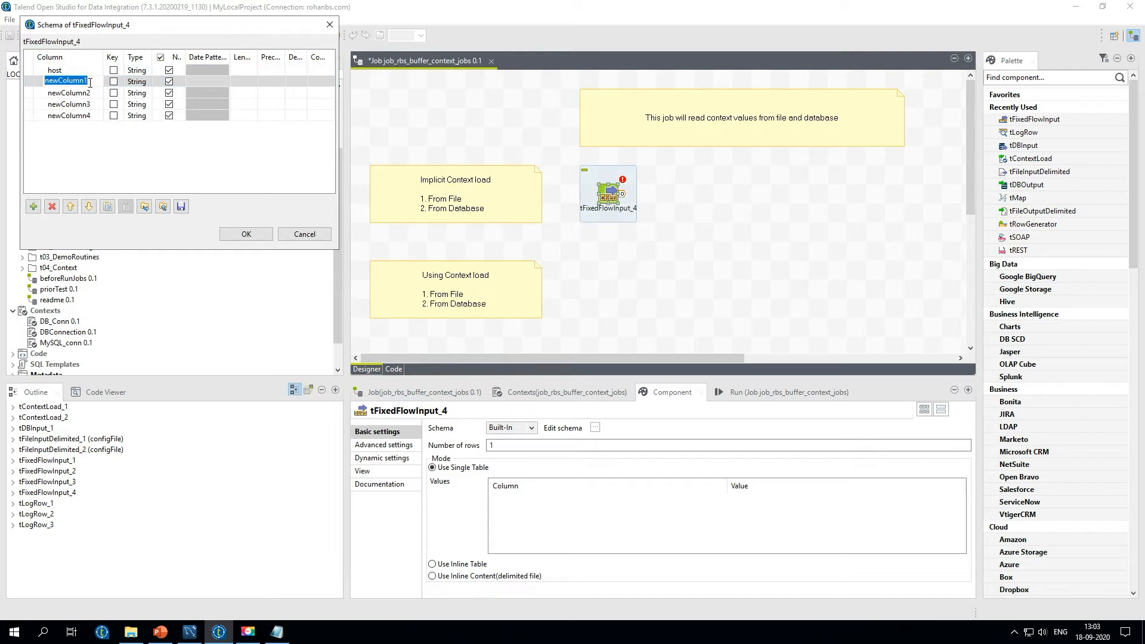
type("port")
key("Return")
left_click(89, 92)
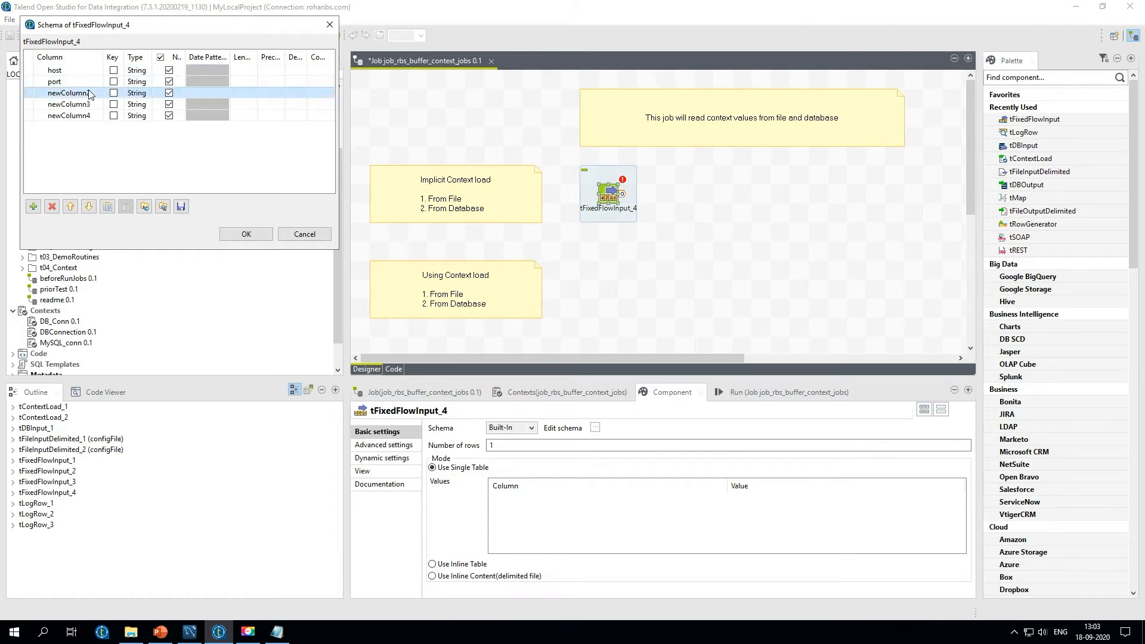
type("database")
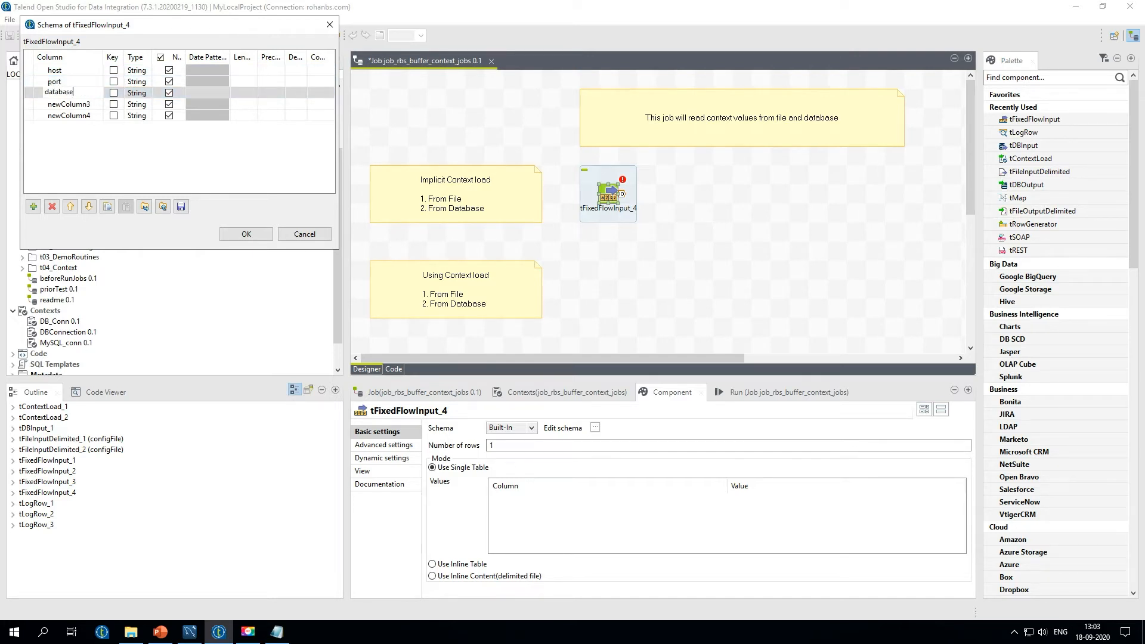
Step: Name the last two schema columns user and pwd and accept the schema
left_click(95, 103)
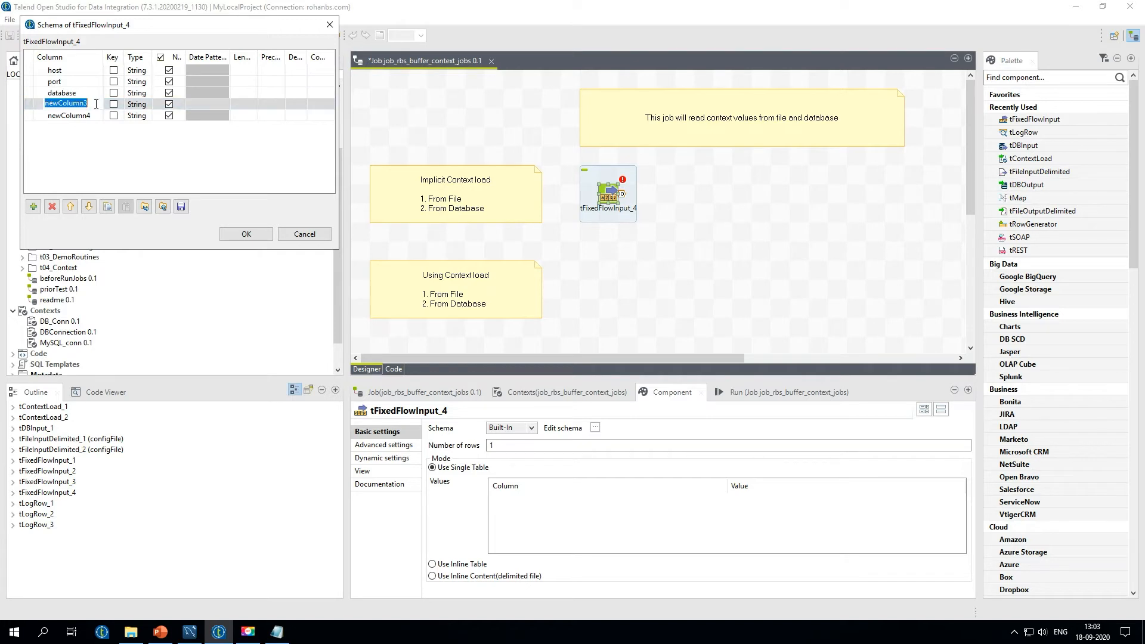
type("user")
key("Return")
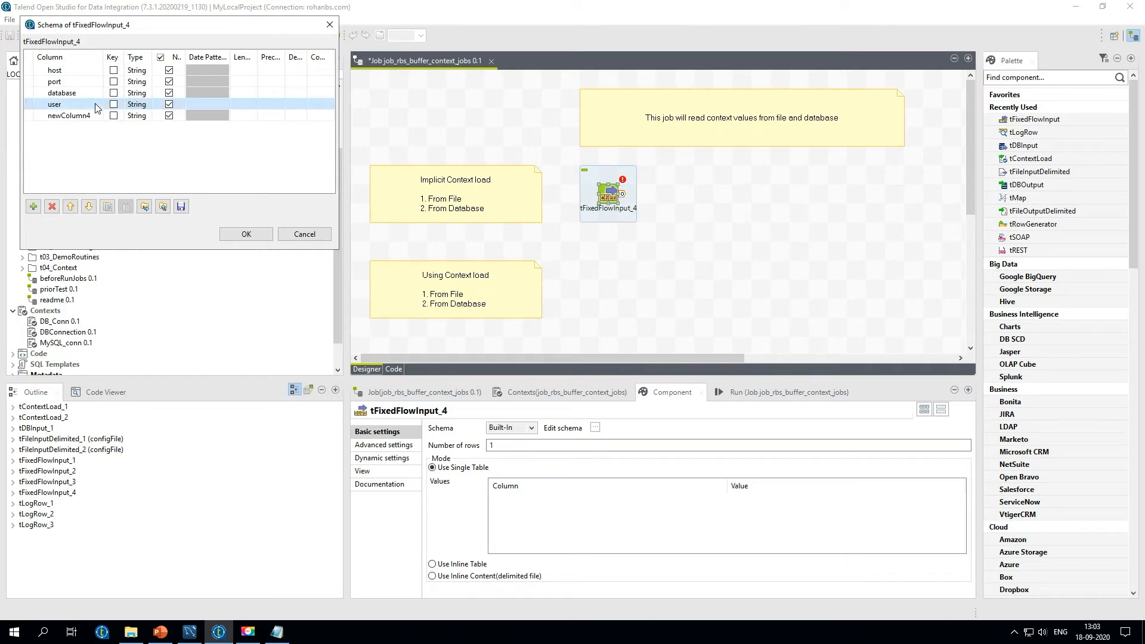
left_click(87, 115)
type("pwd")
key("Return")
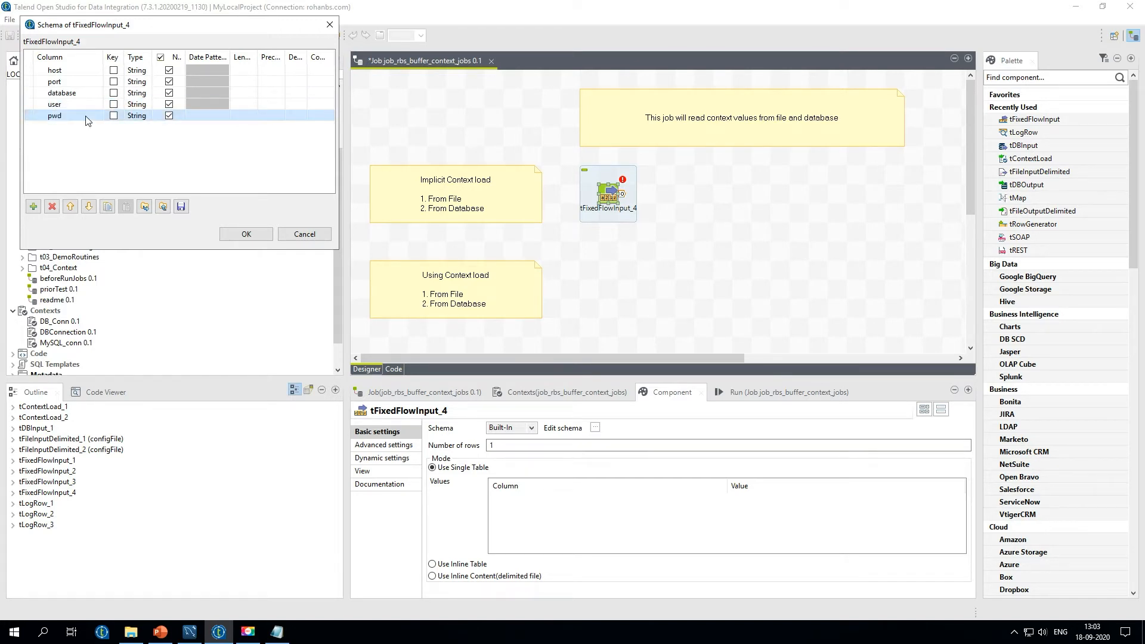
left_click(227, 237)
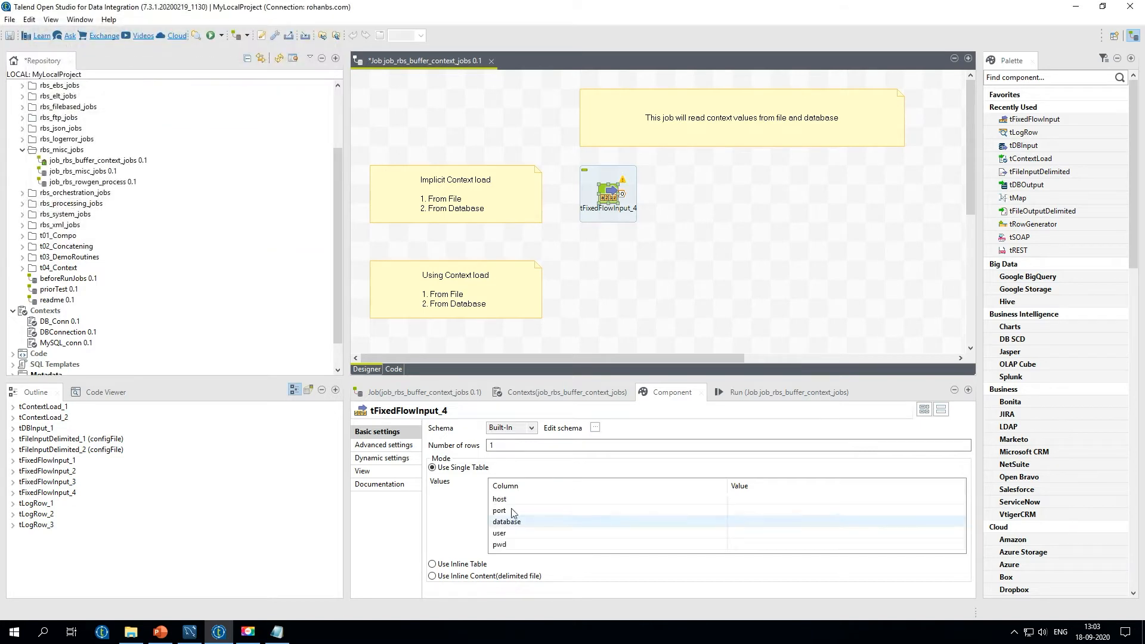
Step: Set the host column's value in the single table to the context variable context.host
left_click(740, 501)
type("context")
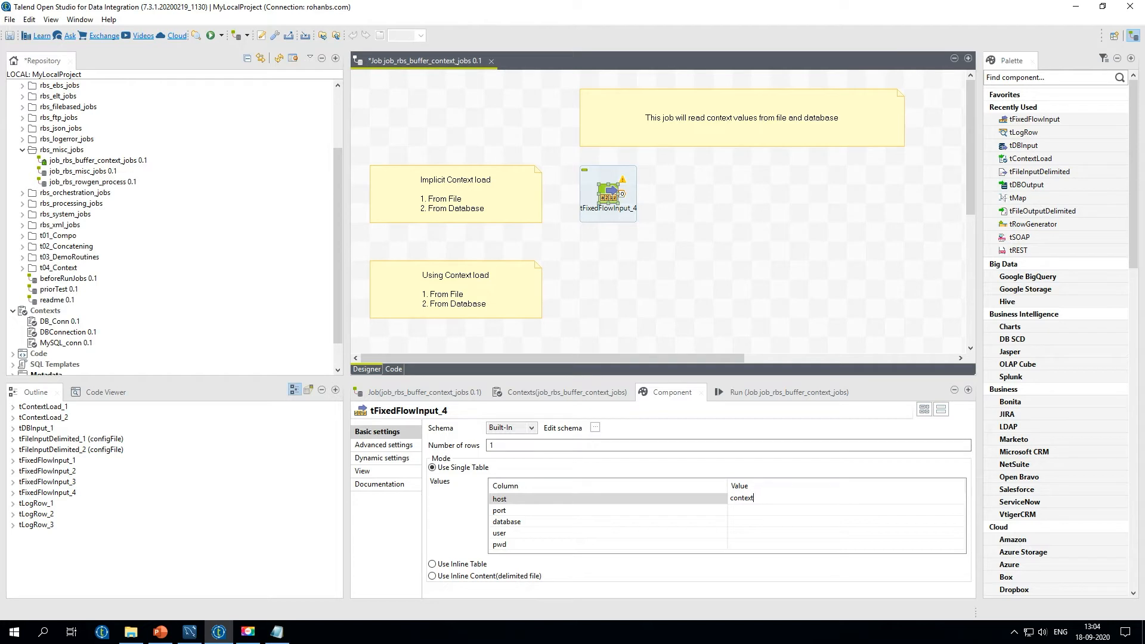
key("ctrl+space")
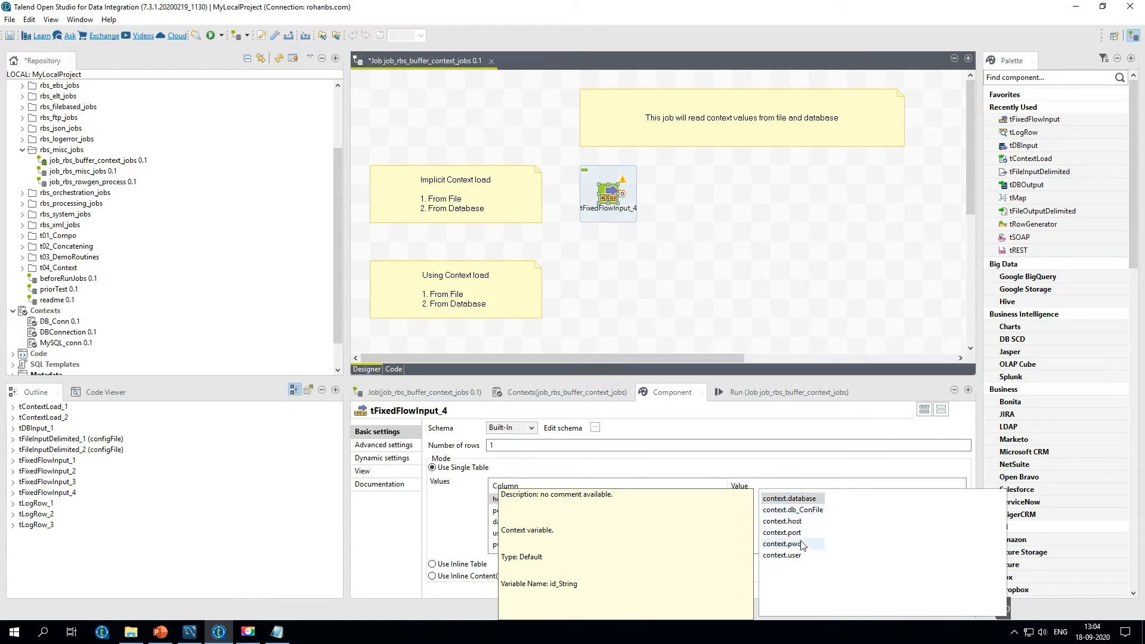
left_click(800, 522)
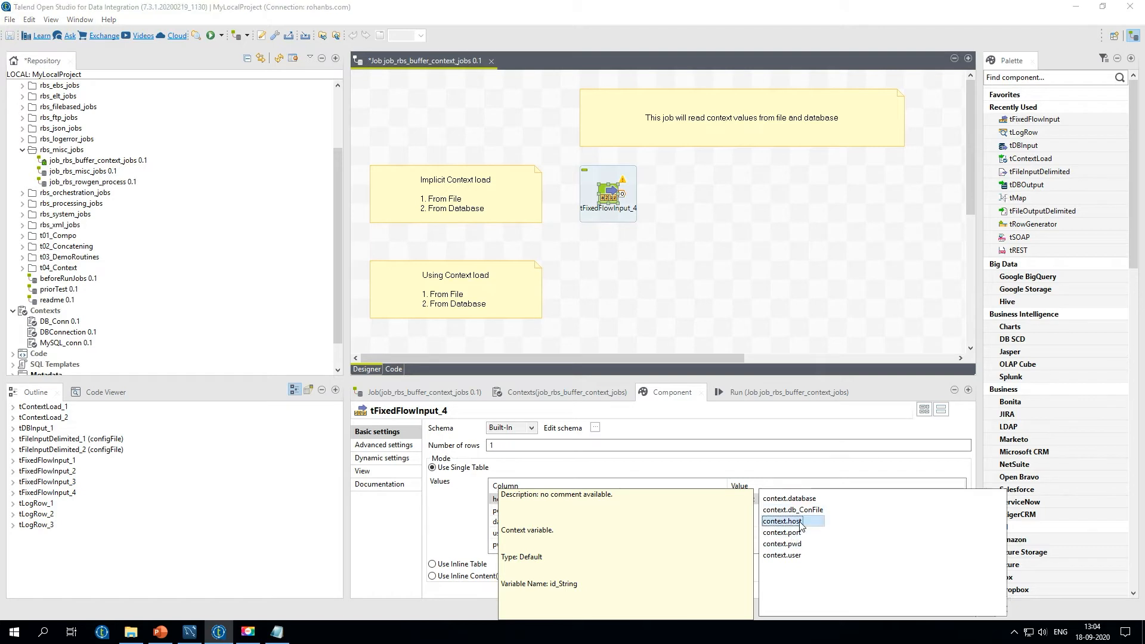
double_click(800, 522)
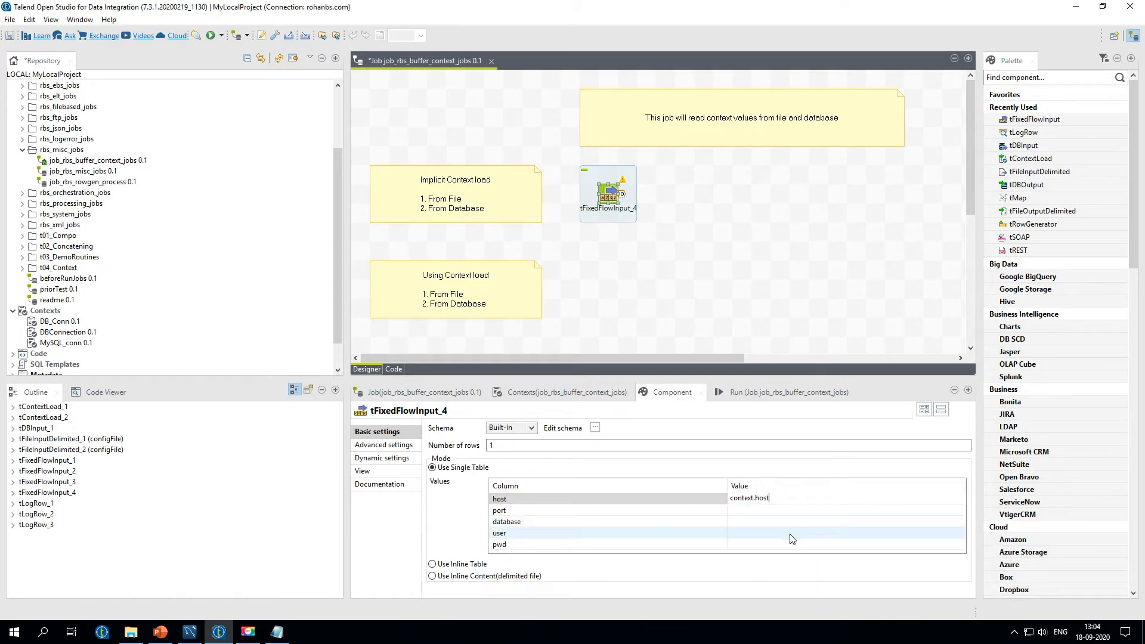
Step: Set the port column's value in the single table to the context variable context.port
left_click(743, 510)
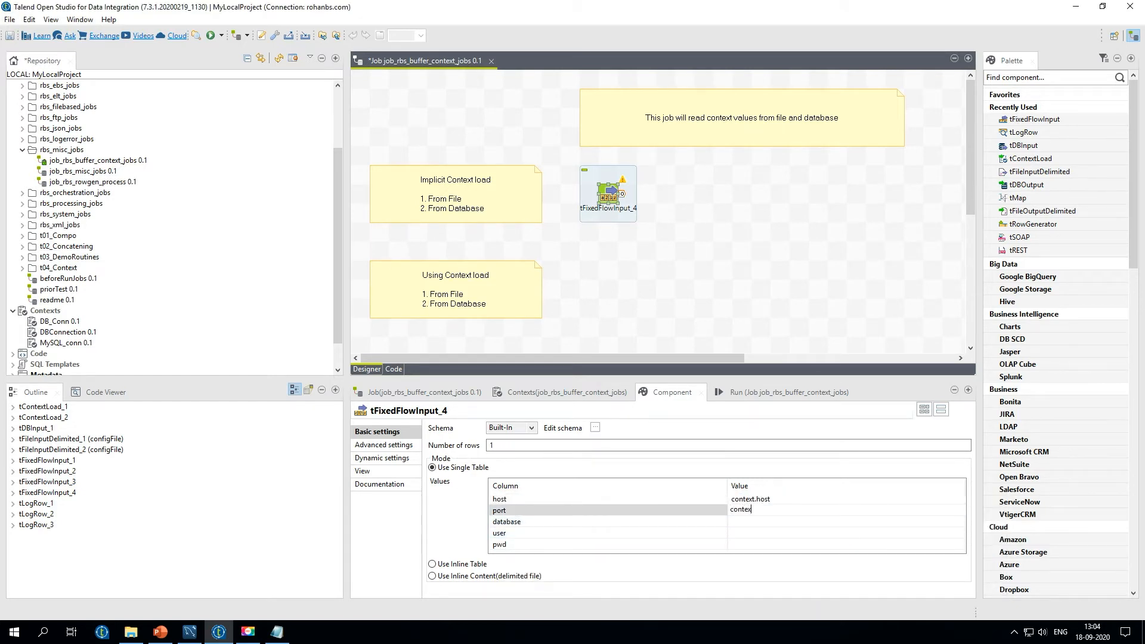
type("contex")
key("ctrl+space")
key("Down")
key("Down")
key("Down")
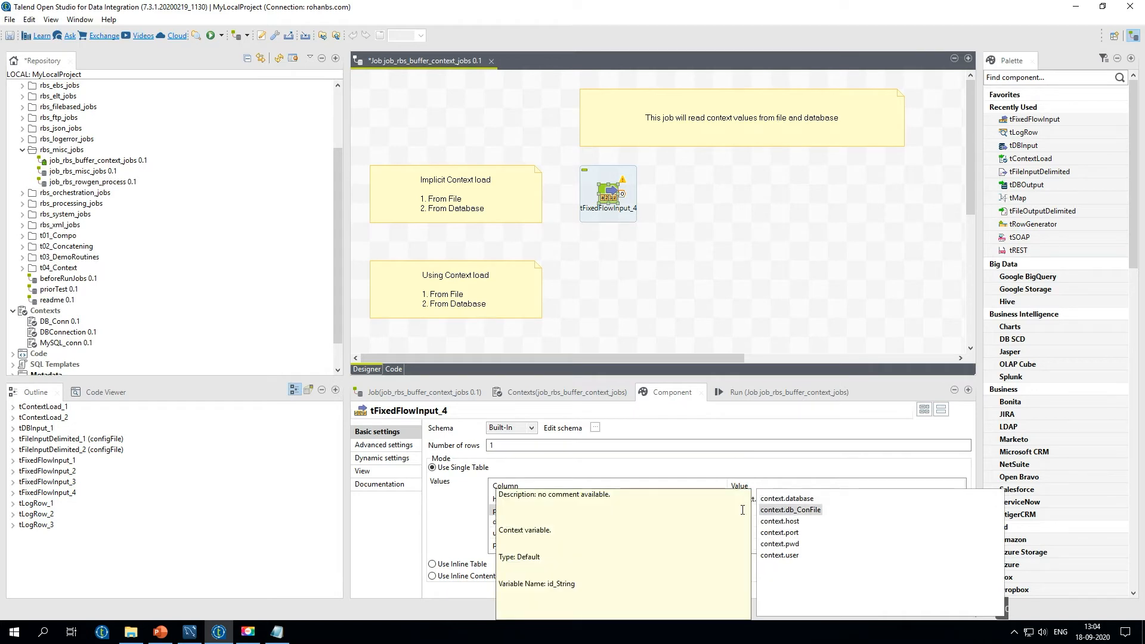
key("Return")
Step: Set the database, user and pwd column values to context.database, context.user and context.pwd, and save the job
left_click(742, 524)
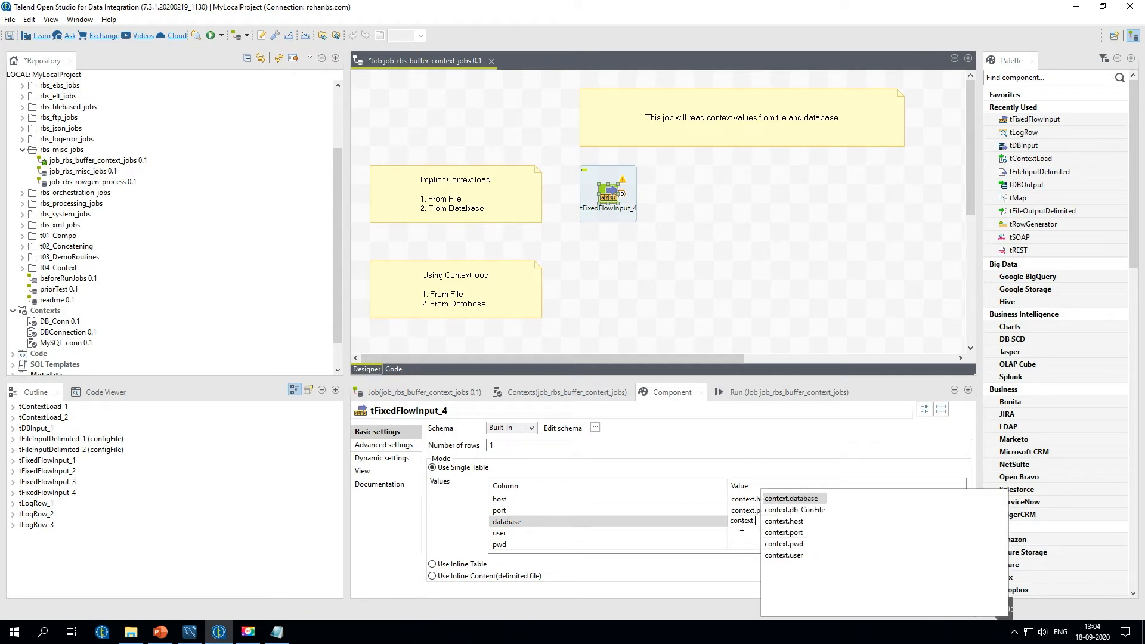
double_click(806, 500)
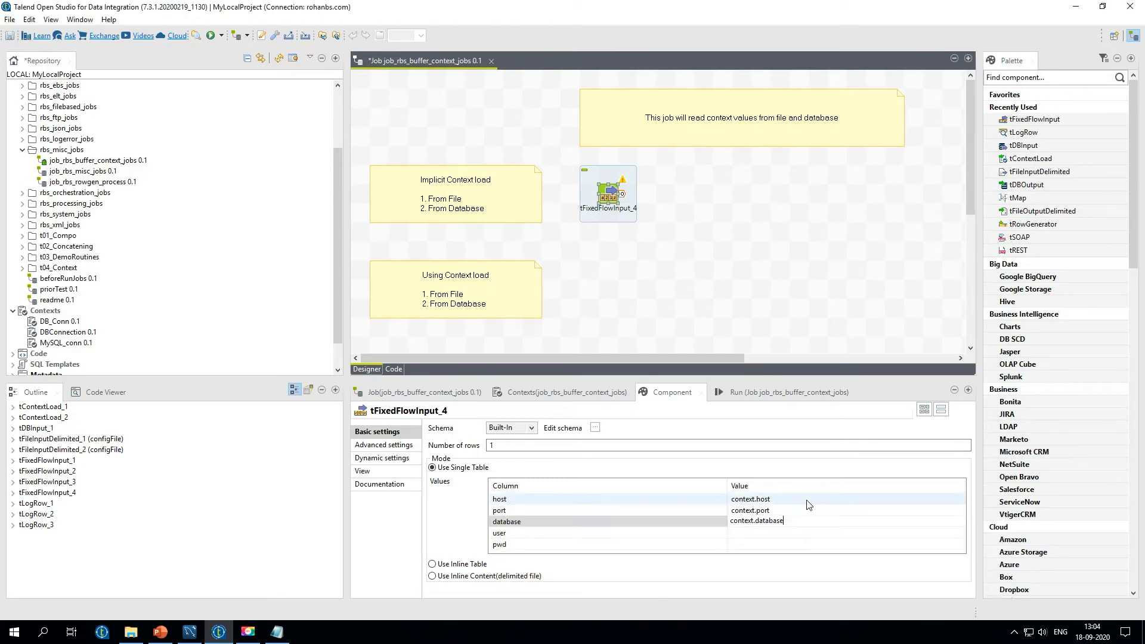
left_click(762, 533)
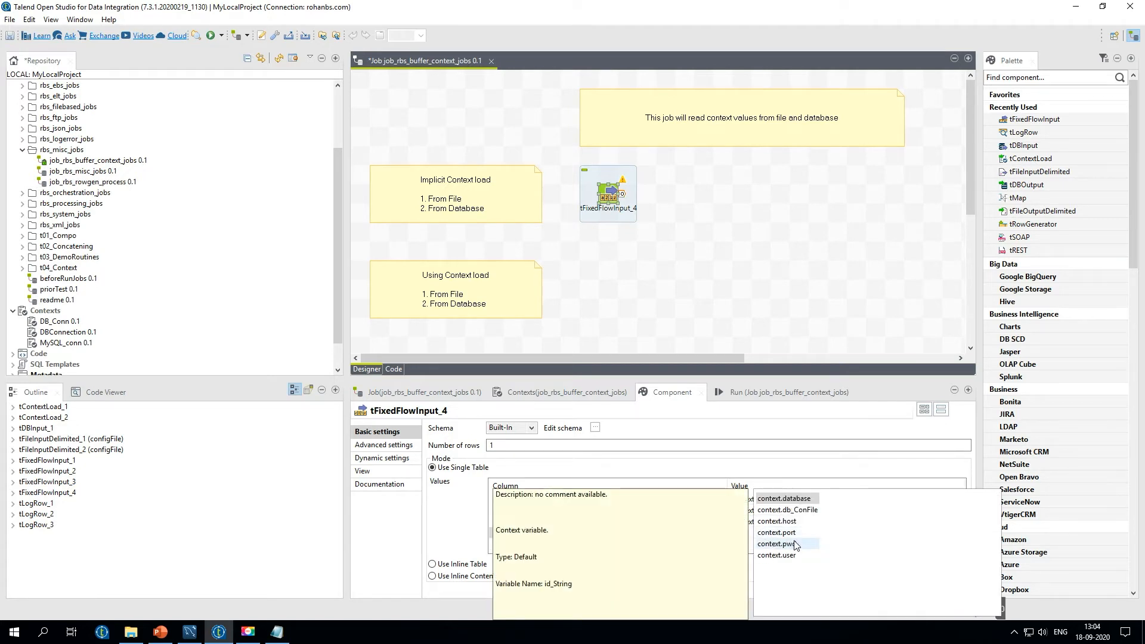
double_click(775, 555)
left_click(757, 543)
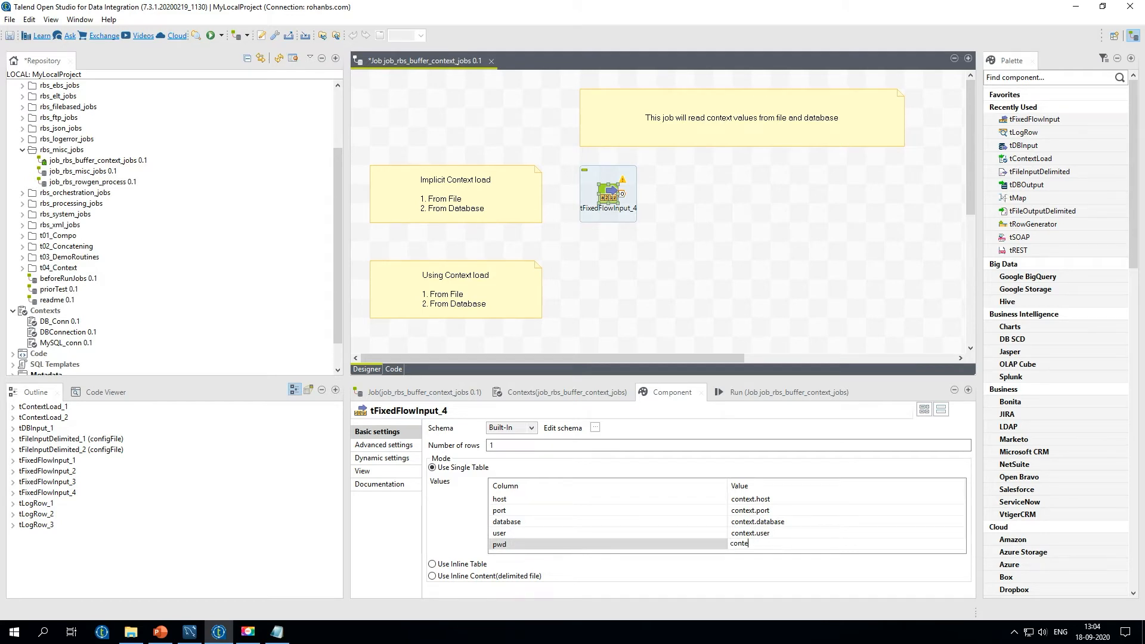
double_click(764, 544)
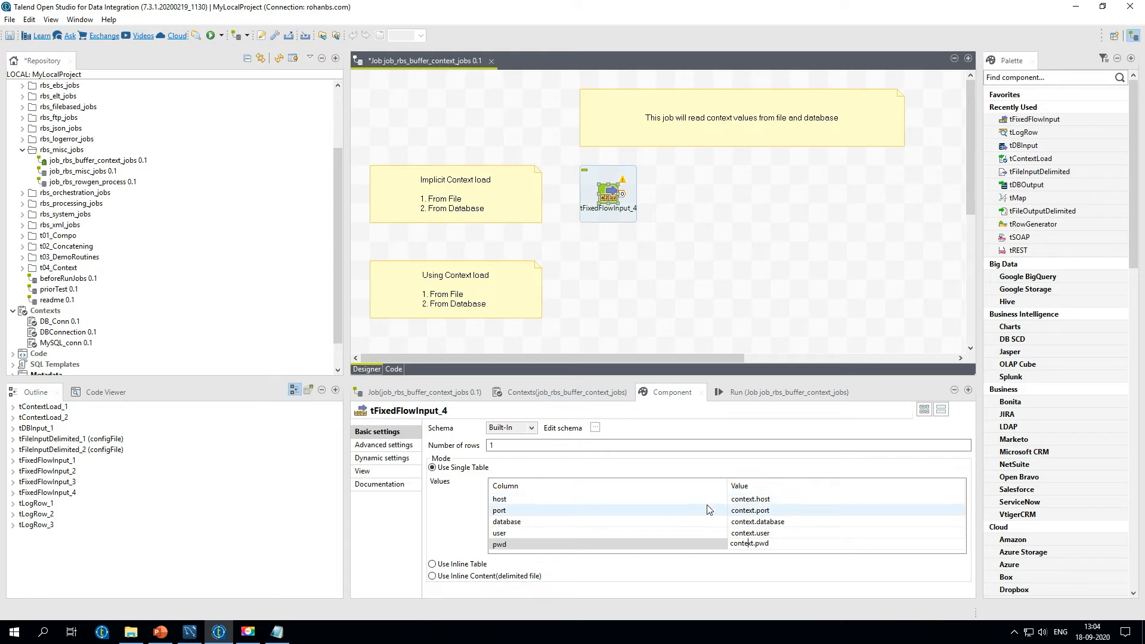
left_click(758, 398)
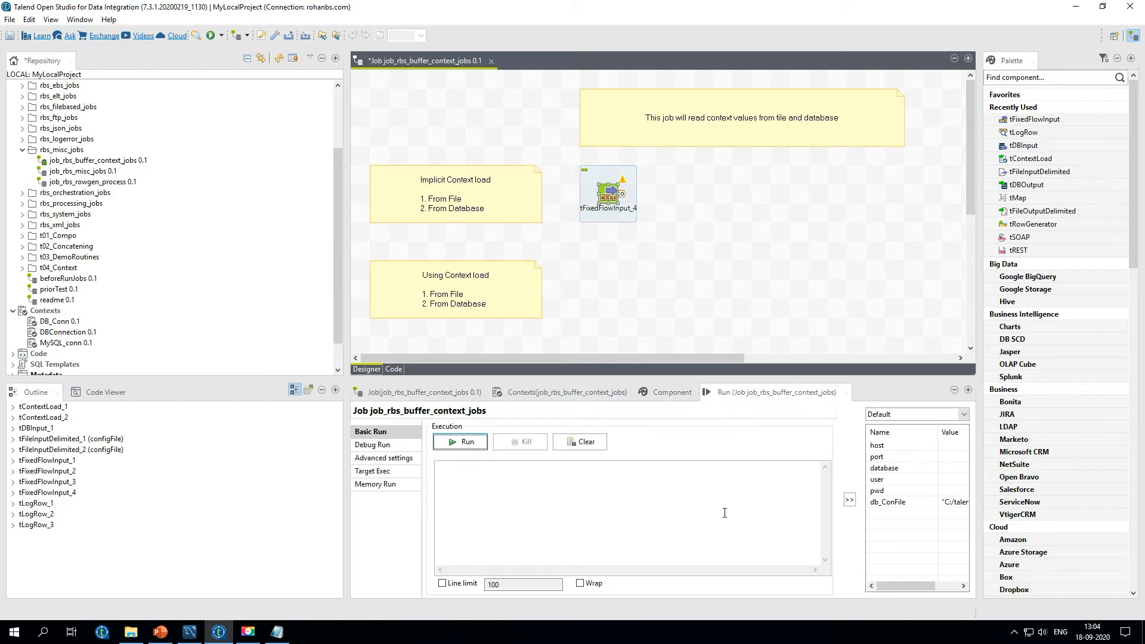
key("ctrl+s")
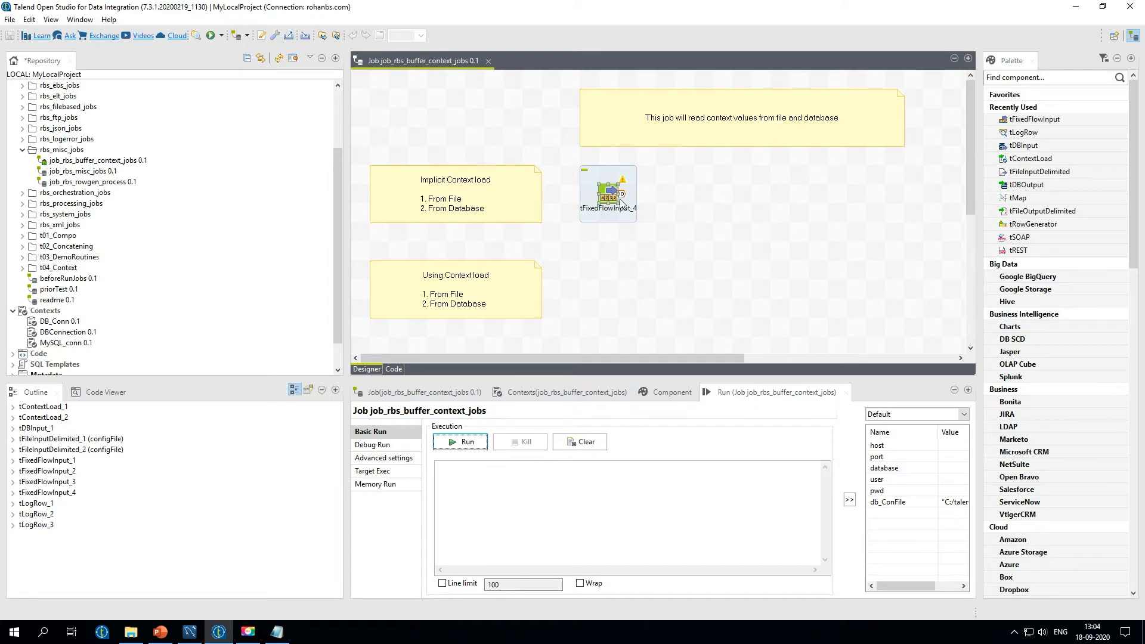
Step: Add a tLogRow component to the canvas, linked to the main output of tFixedFlowInput_4
left_click_drag(625, 197, 732, 200)
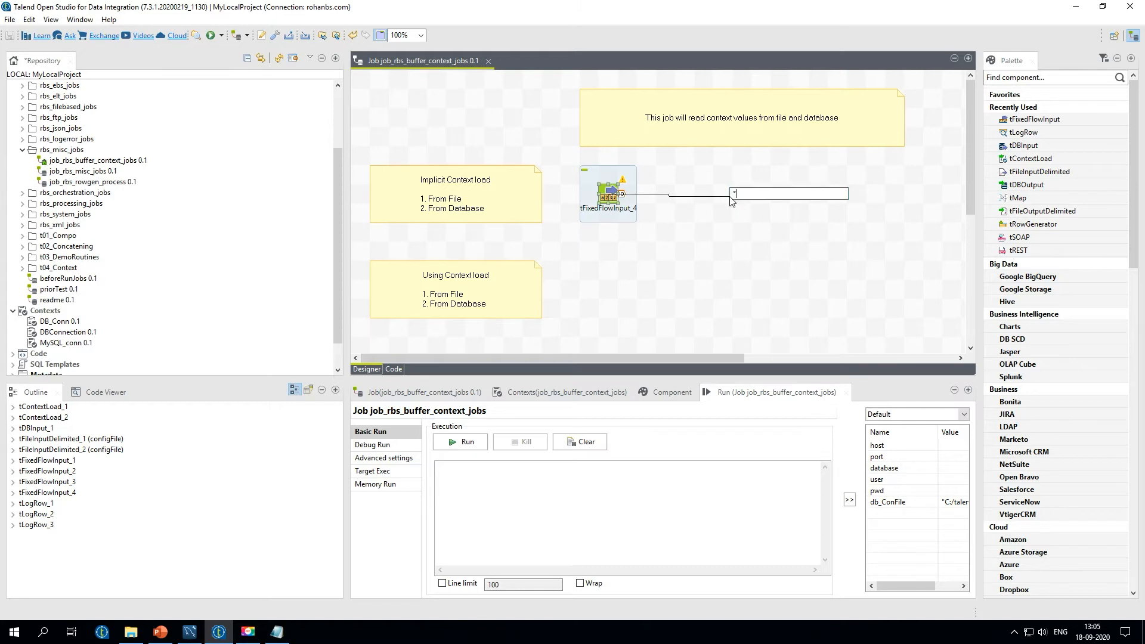
type("t")
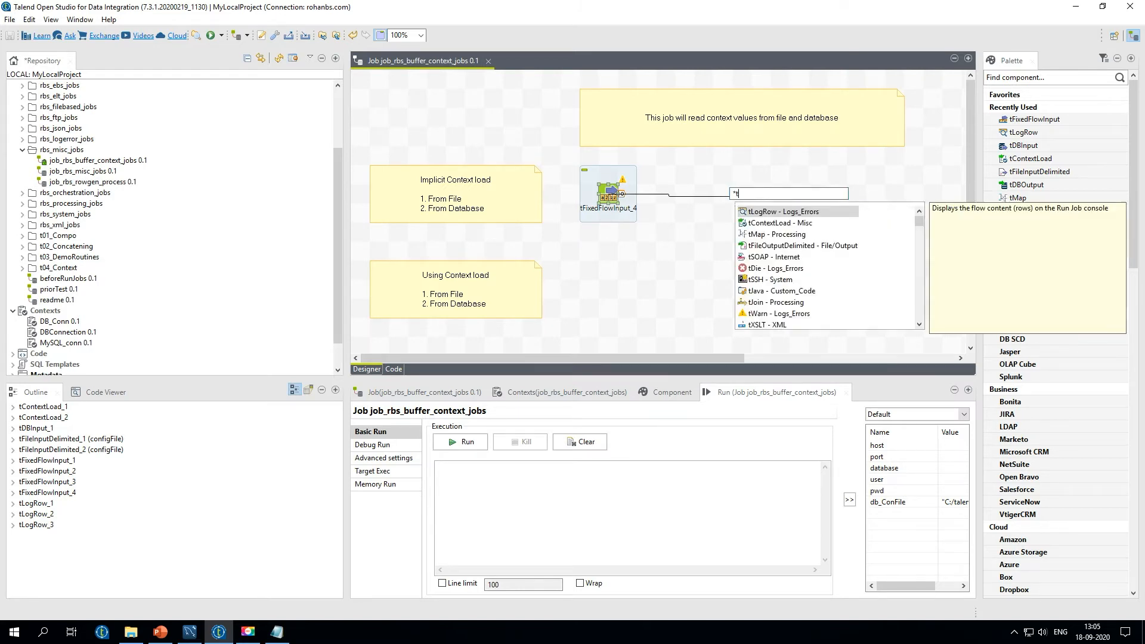
type("logro")
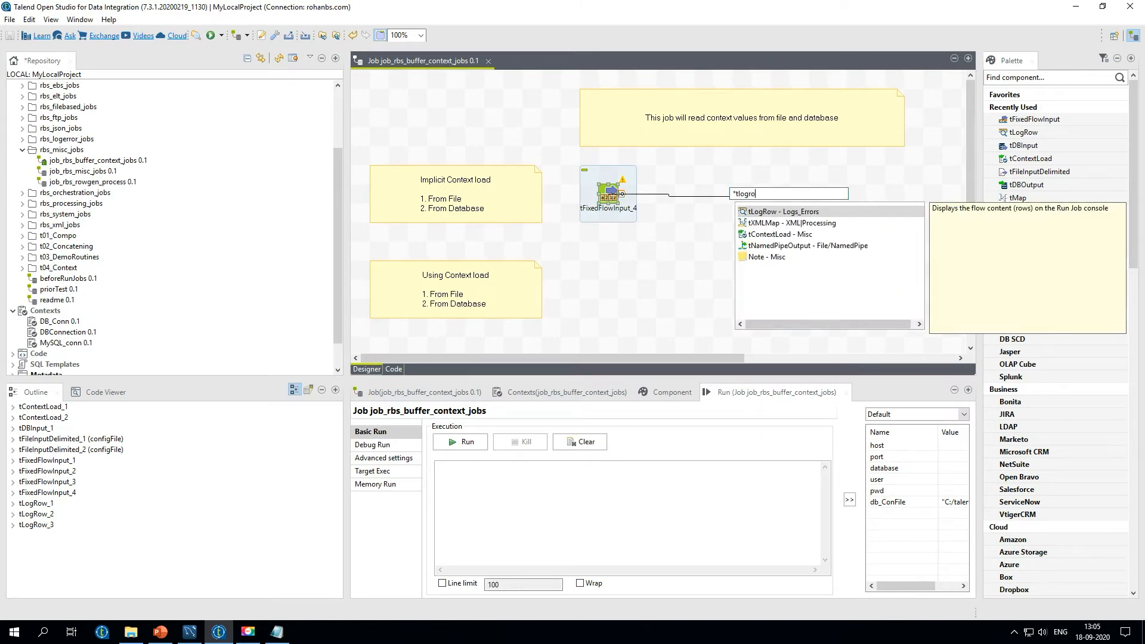
type("w")
key("Return")
Step: Sync the new tLogRow's columns and check its schema, set its mode to Table (print values in cells of a table), and save the job
left_click(723, 197)
double_click(723, 197)
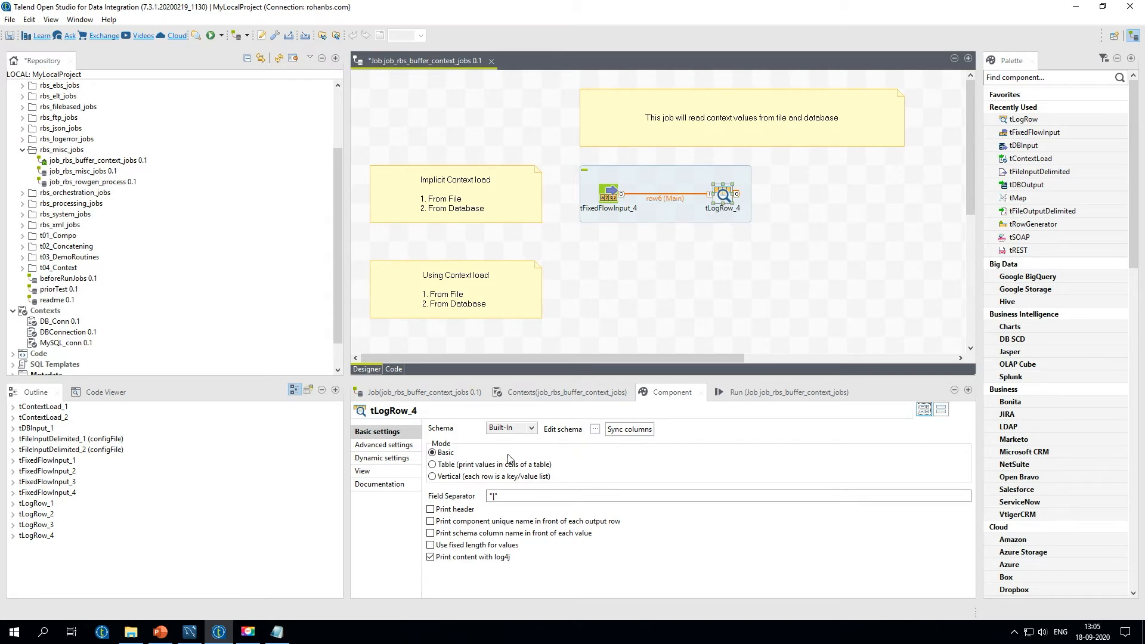
left_click(620, 432)
left_click(596, 429)
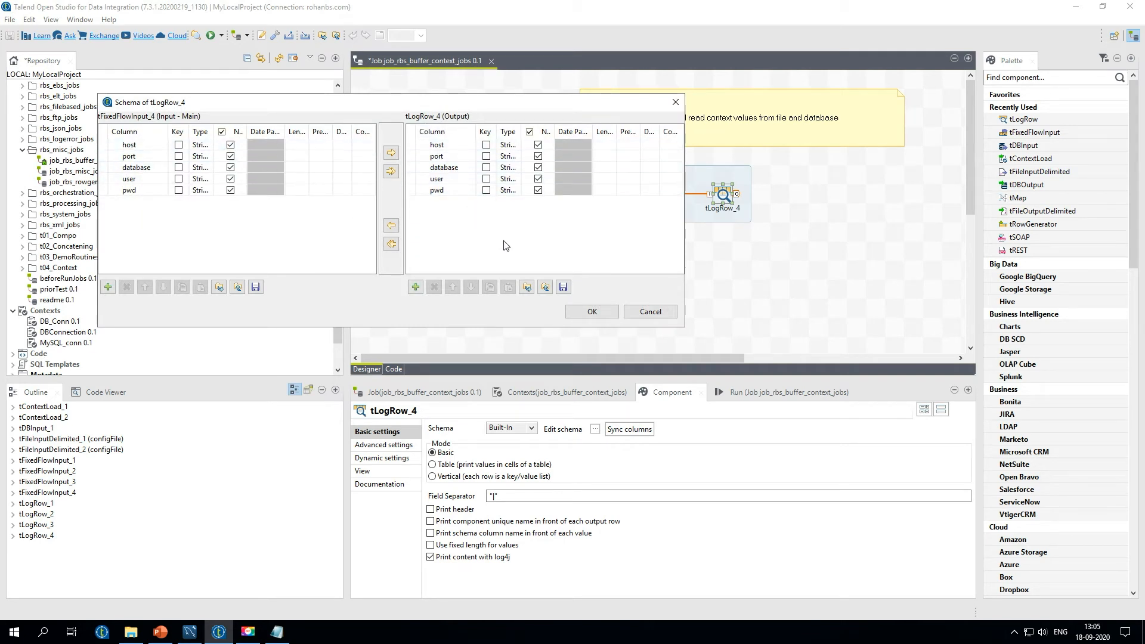
left_click(650, 311)
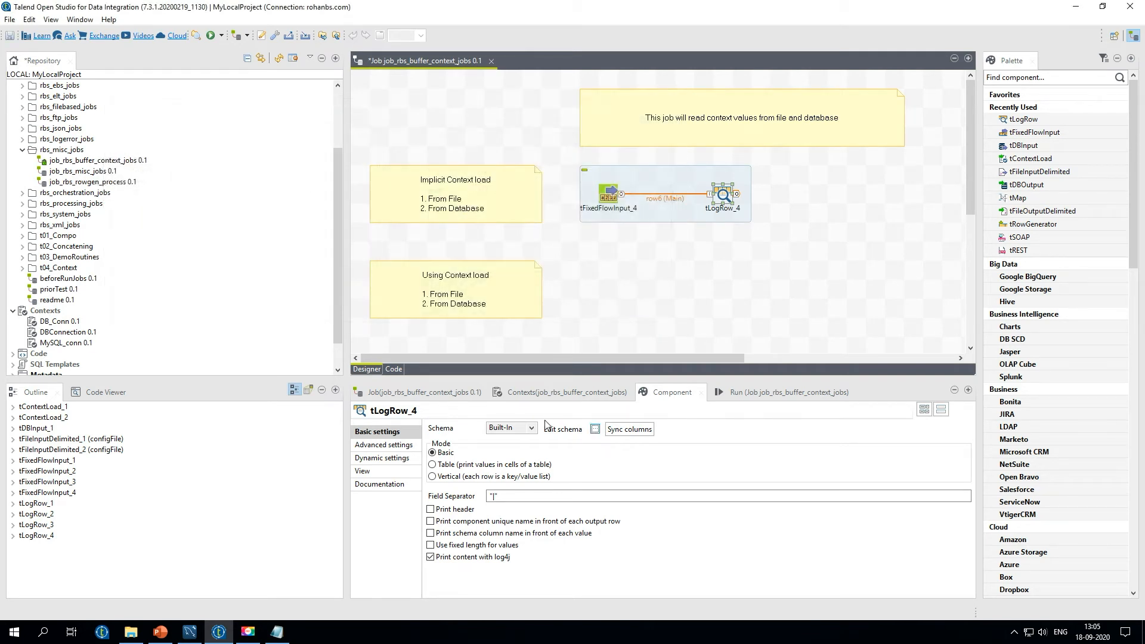
left_click(454, 466)
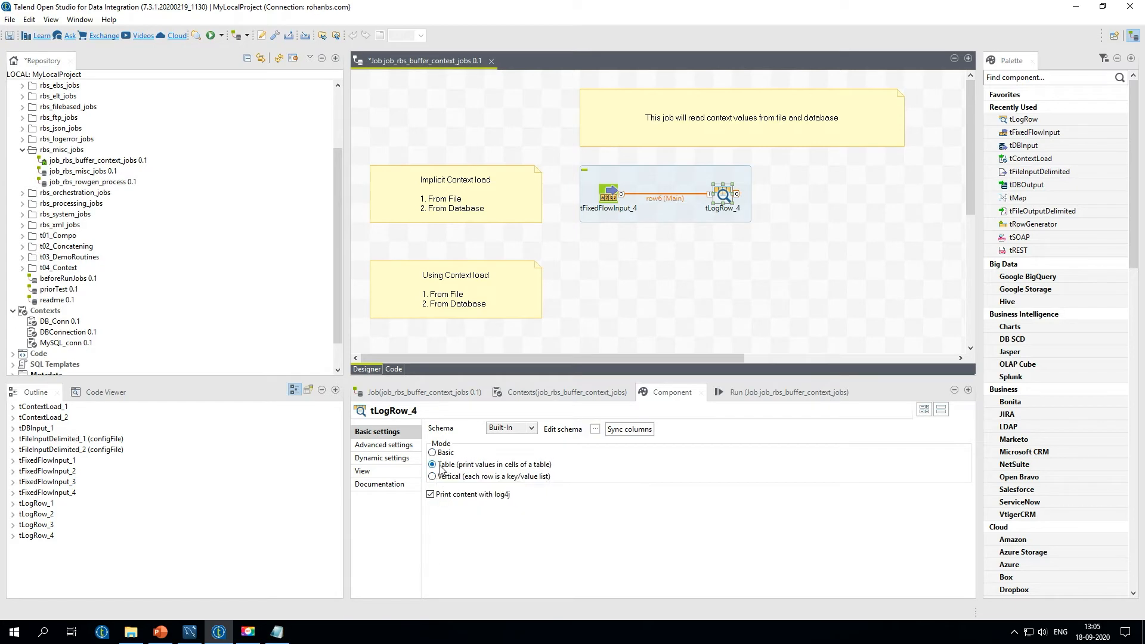
left_click(723, 279)
key("ctrl+s")
Step: Run the job and check the host, port, database, user and pwd values in the console output
left_click(761, 394)
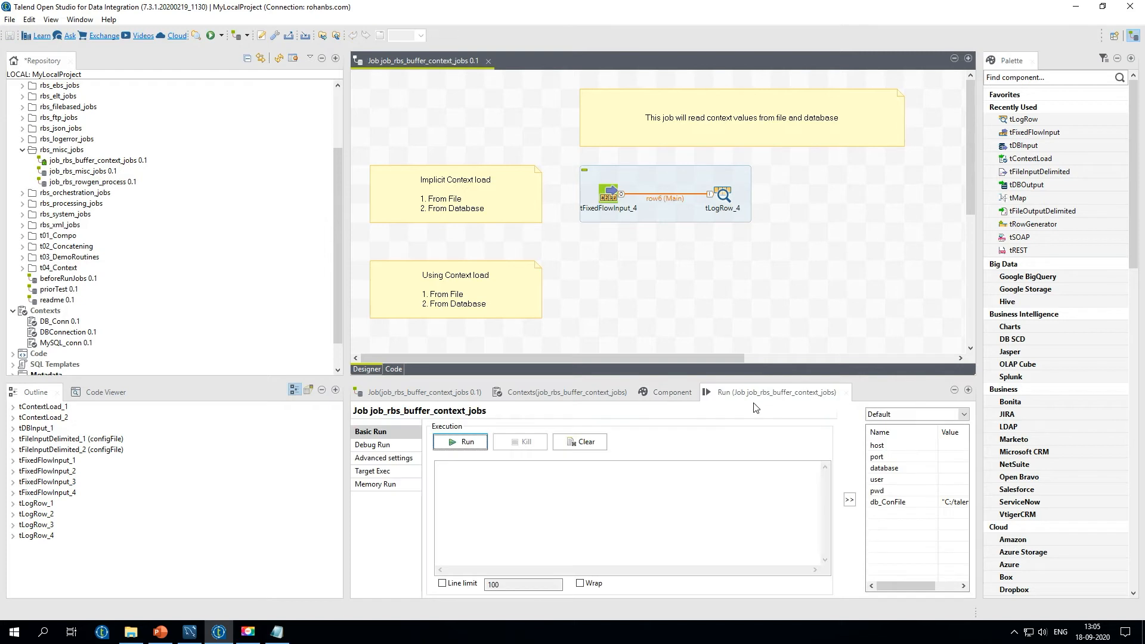
left_click(469, 444)
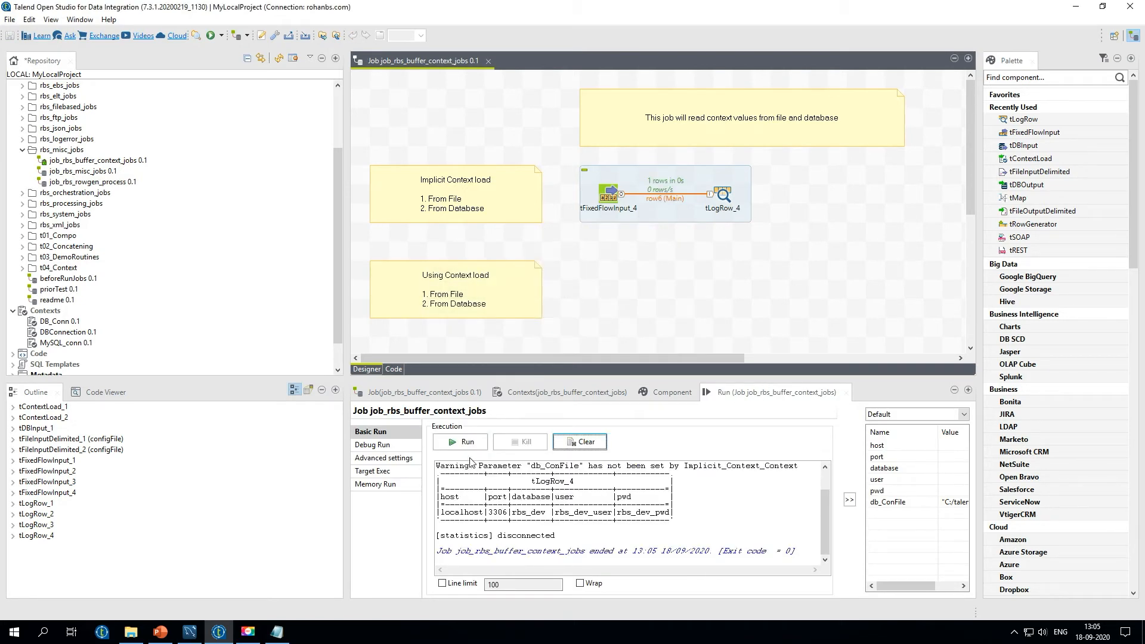
left_click_drag(446, 497, 647, 498)
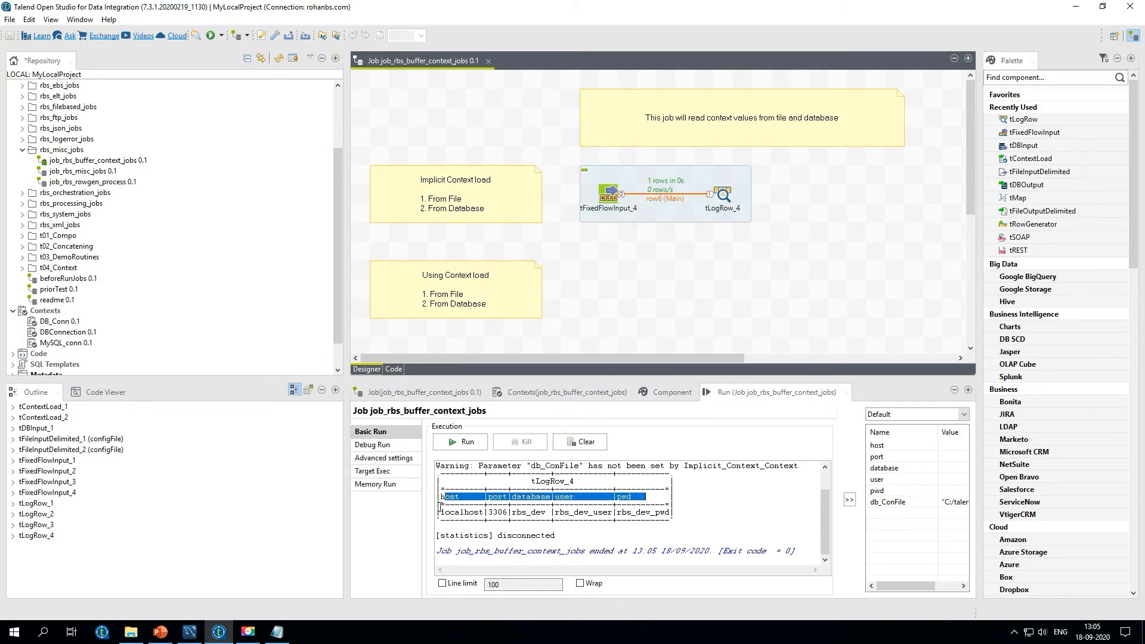
left_click_drag(443, 512, 480, 512)
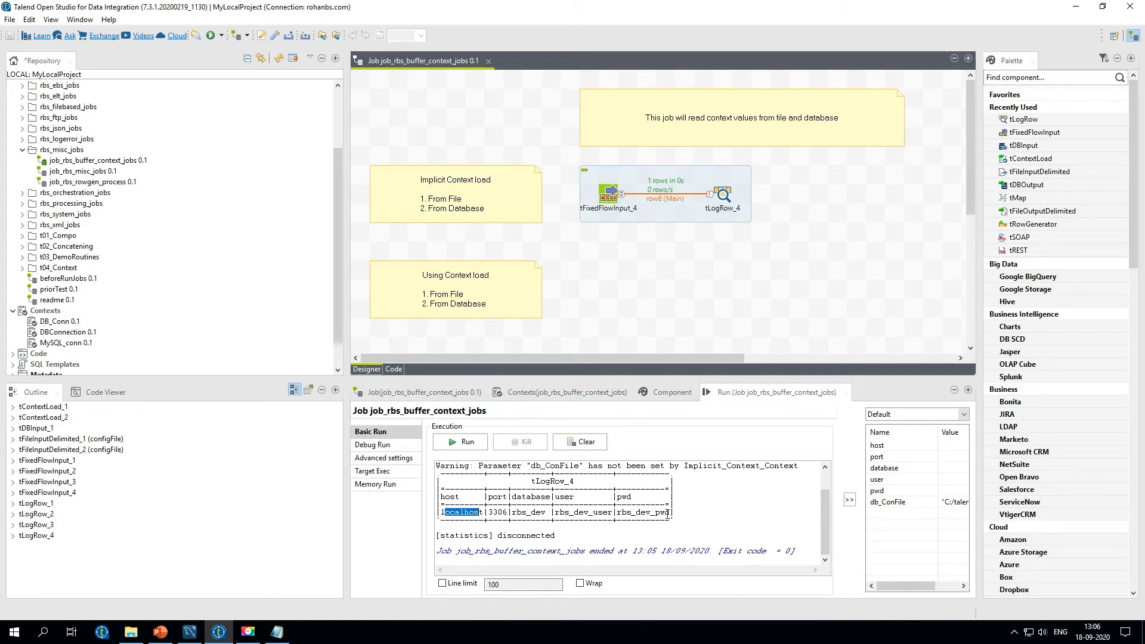
left_click(488, 506)
Step: Switch to mySQL_conn in Notepad and append extra characters to the password value on the pwd line
left_click(277, 632)
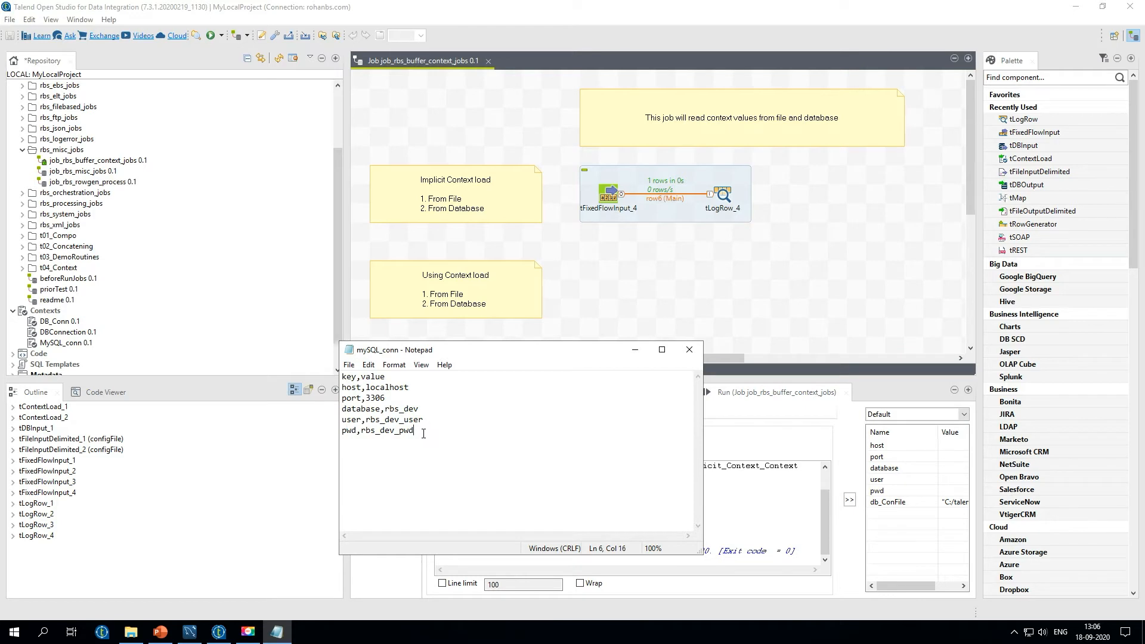
type("xxxxxx")
left_click(635, 350)
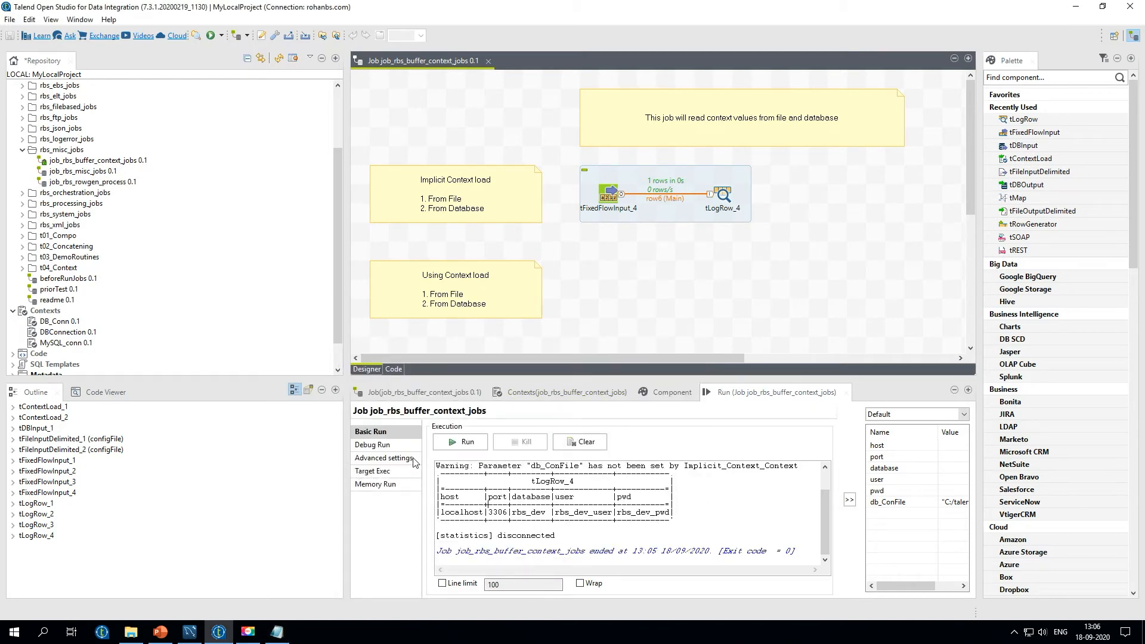
Step: Run the job again in Talend and check the pwd value in the console output
left_click(463, 442)
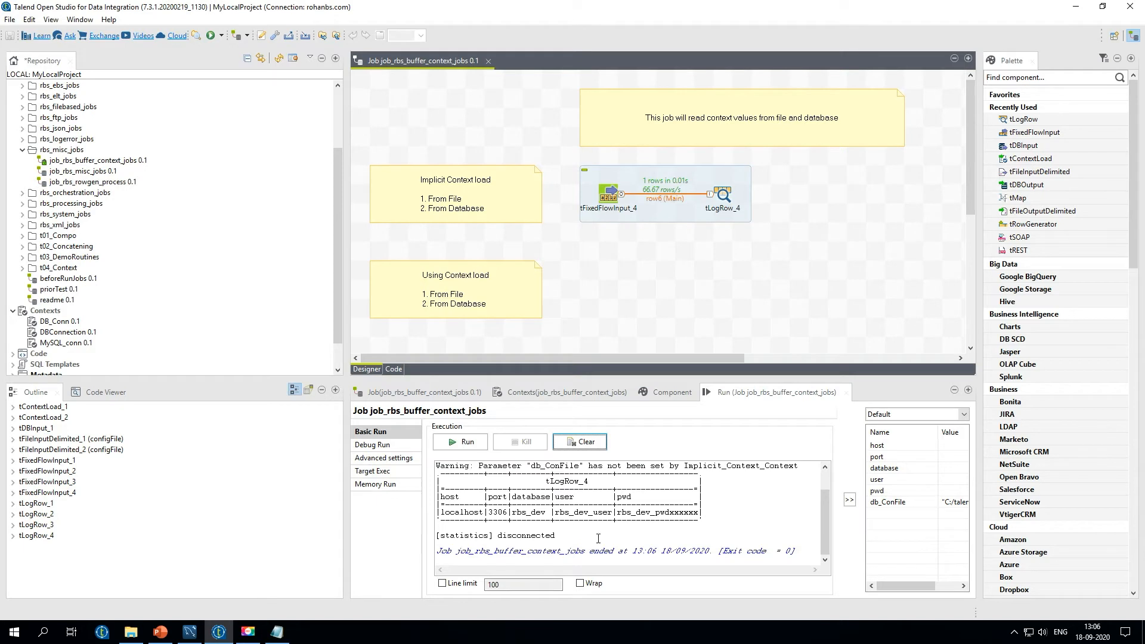
left_click_drag(666, 512, 698, 514)
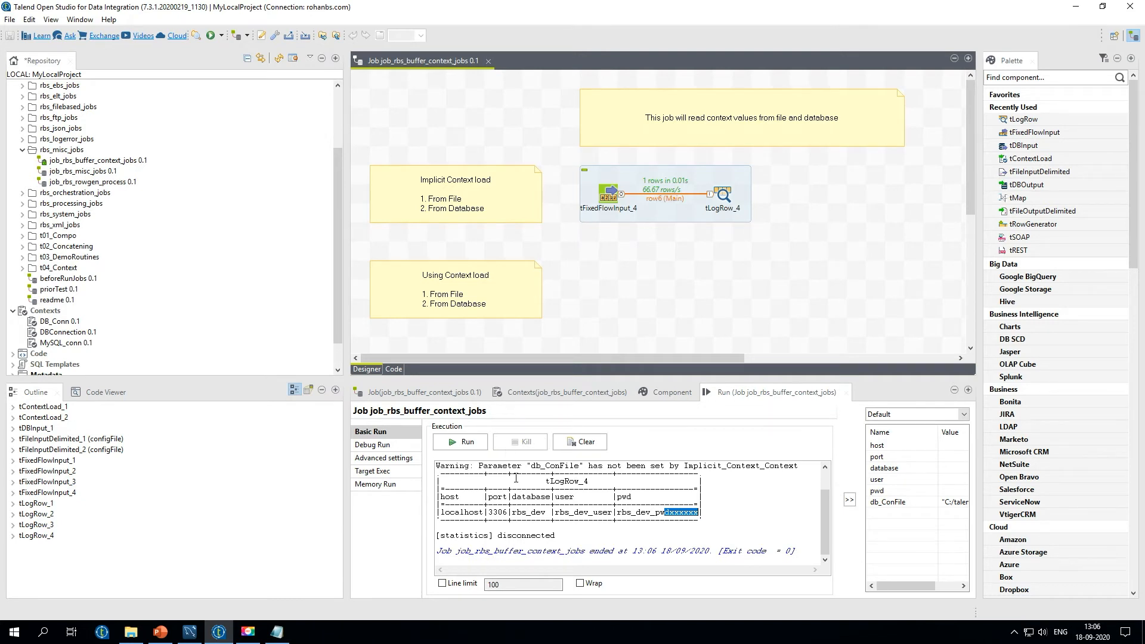
left_click(673, 512)
left_click_drag(671, 512, 695, 516)
Step: Switch to MySQL Workbench, review the config table script, and run select * from config; to examine the stored keys and values
left_click(189, 633)
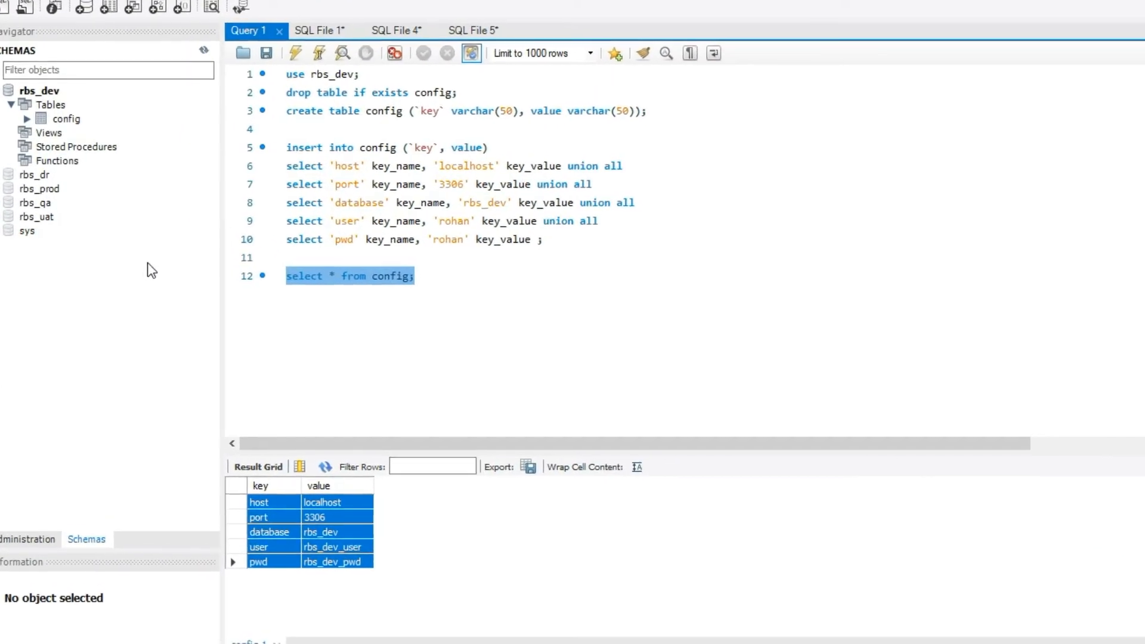
left_click_drag(407, 70, 313, 66)
double_click(417, 106)
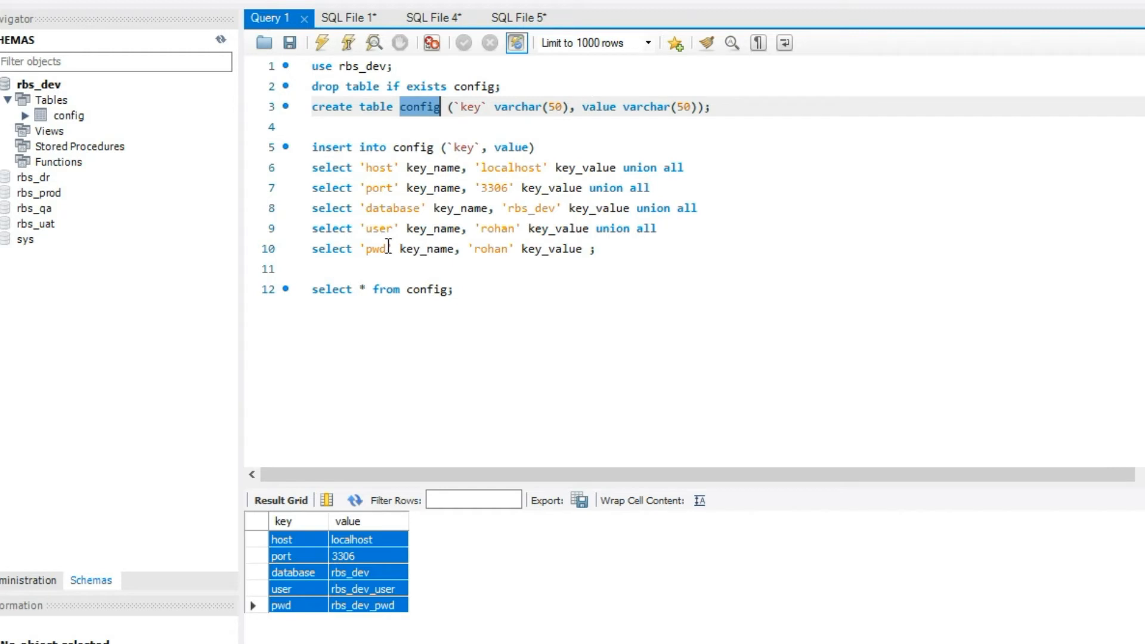
left_click_drag(372, 167, 392, 248)
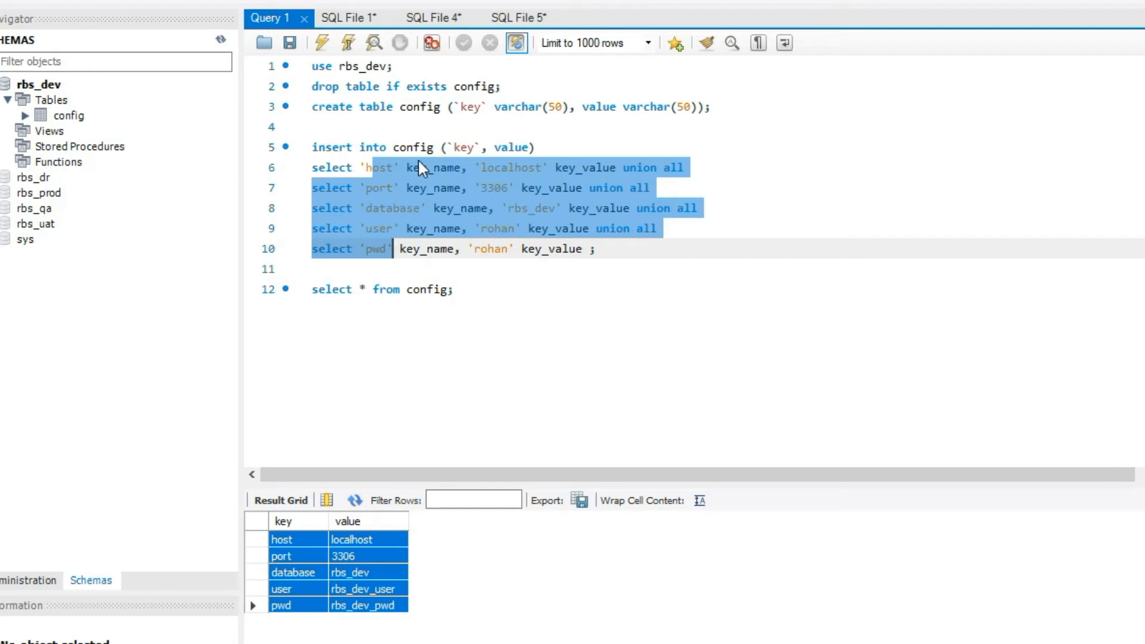
left_click_drag(457, 290, 302, 290)
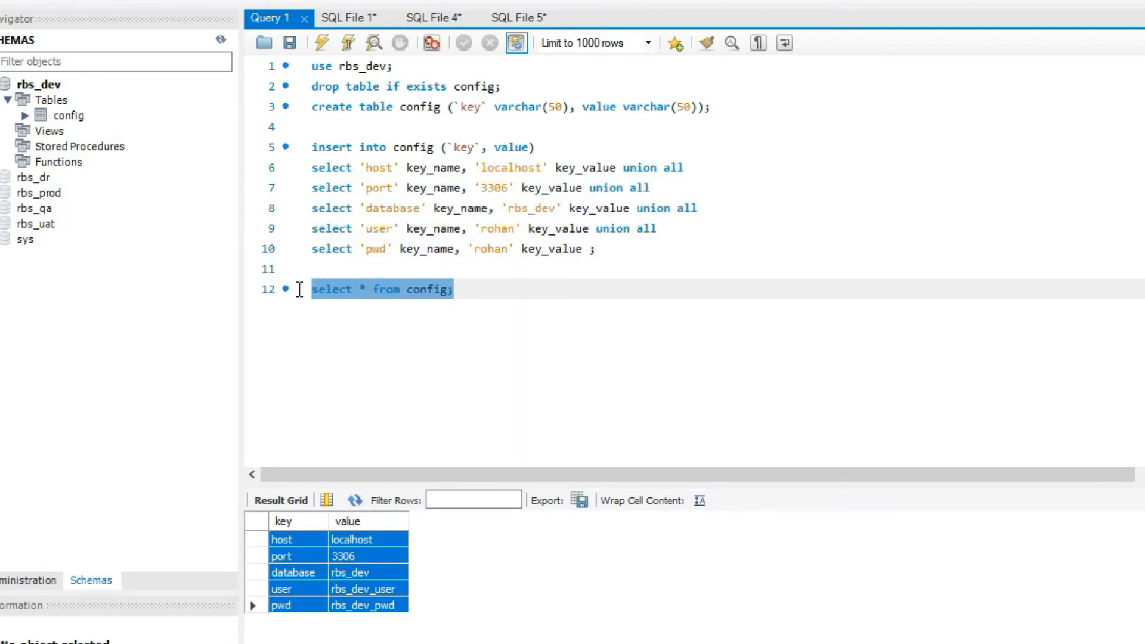
left_click(317, 44)
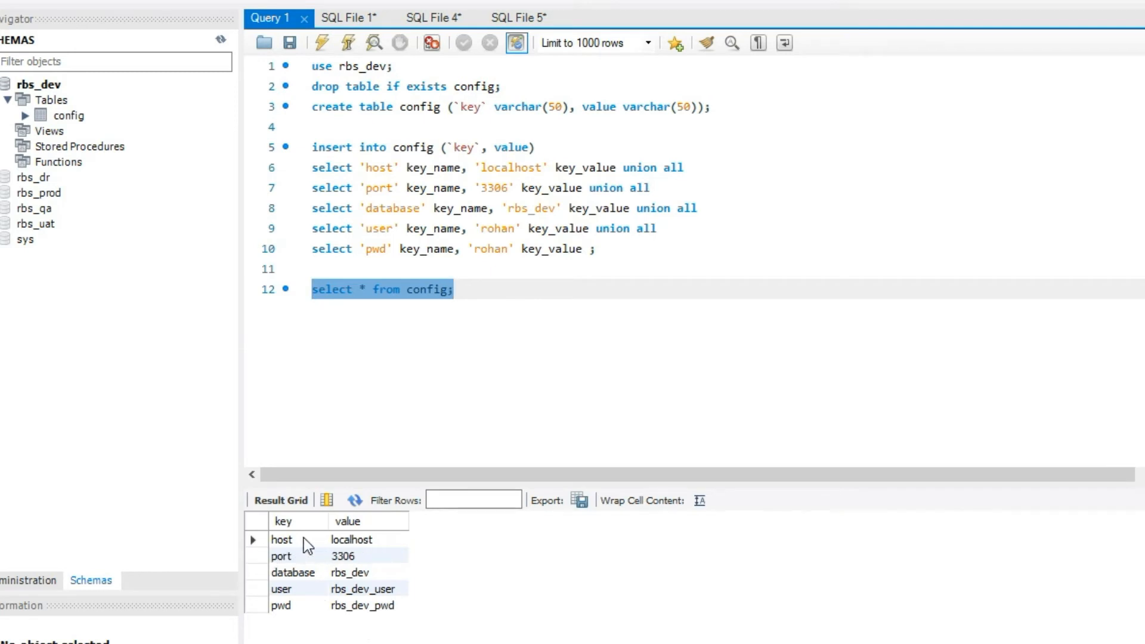
left_click_drag(313, 541, 317, 626)
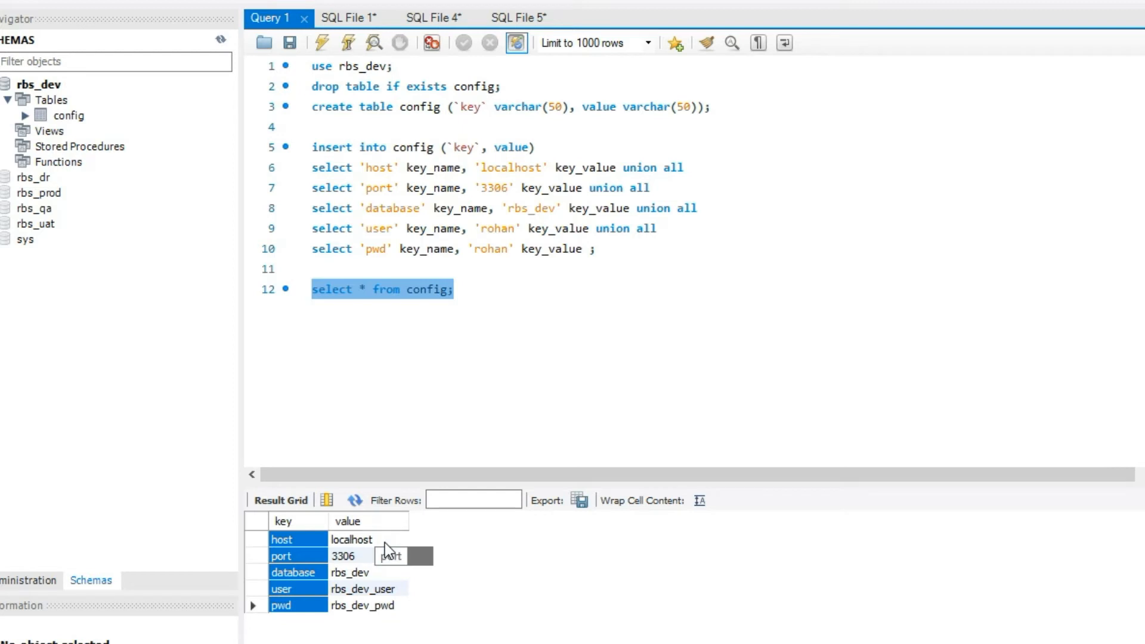
left_click_drag(378, 543, 381, 610)
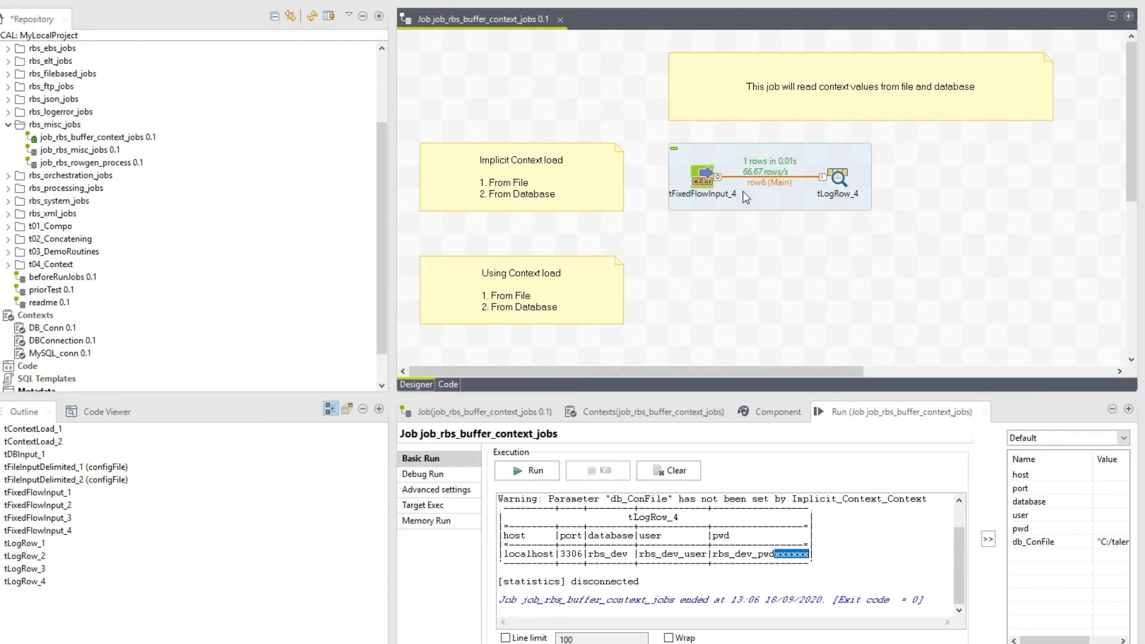
Step: Set the project's implicit context load to From Database and review the MySQL host, database, user and config table settings
left_click(3, 0)
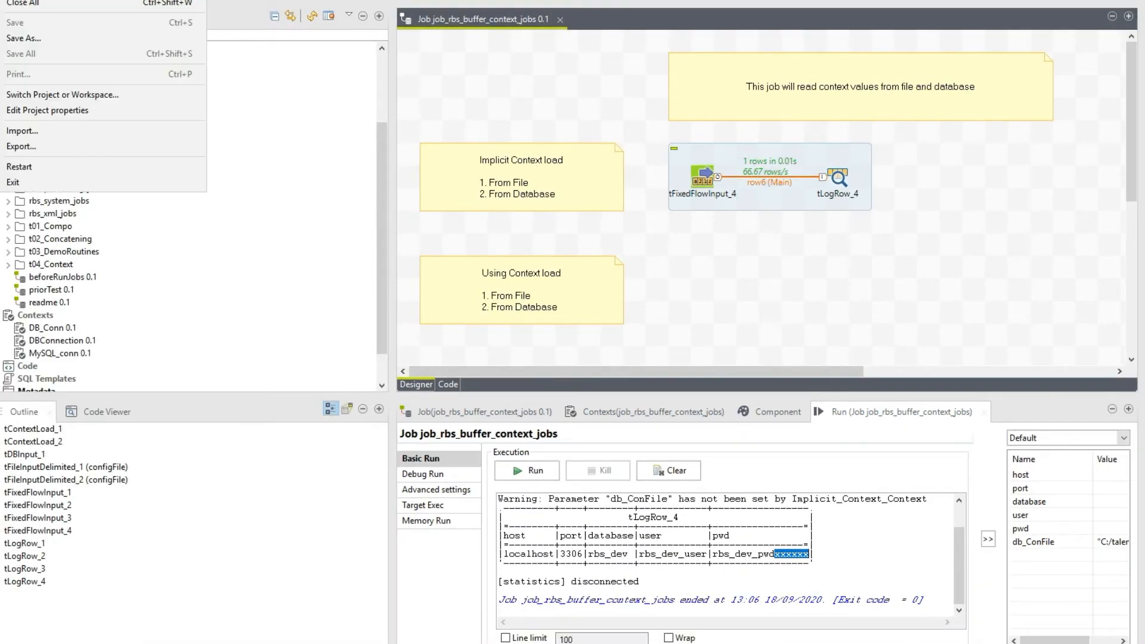
left_click(9, 110)
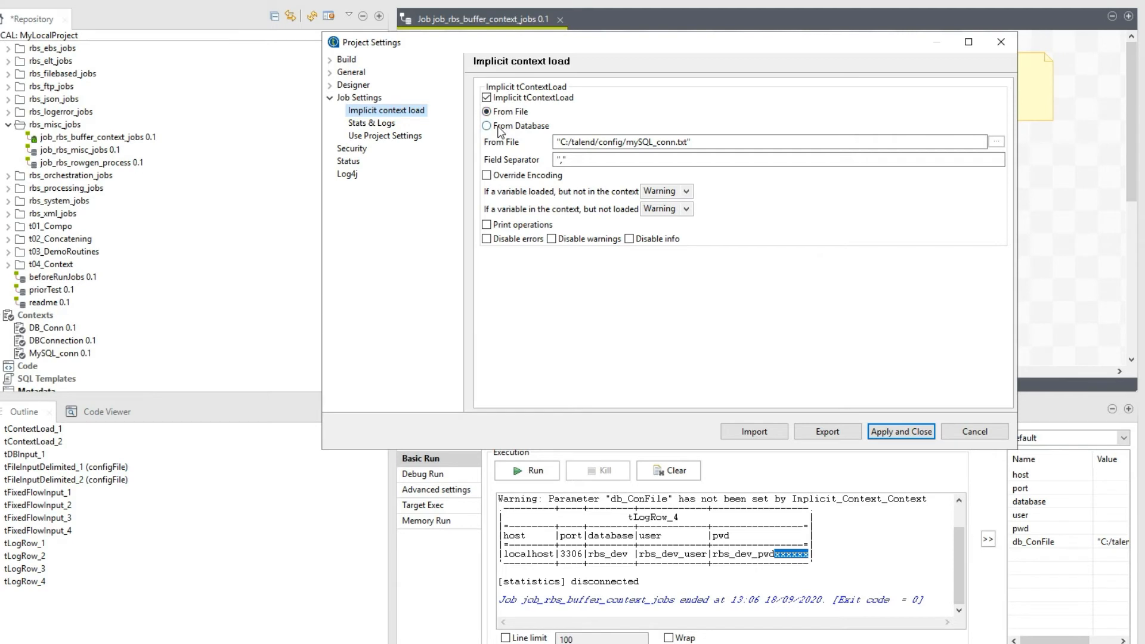
left_click(500, 127)
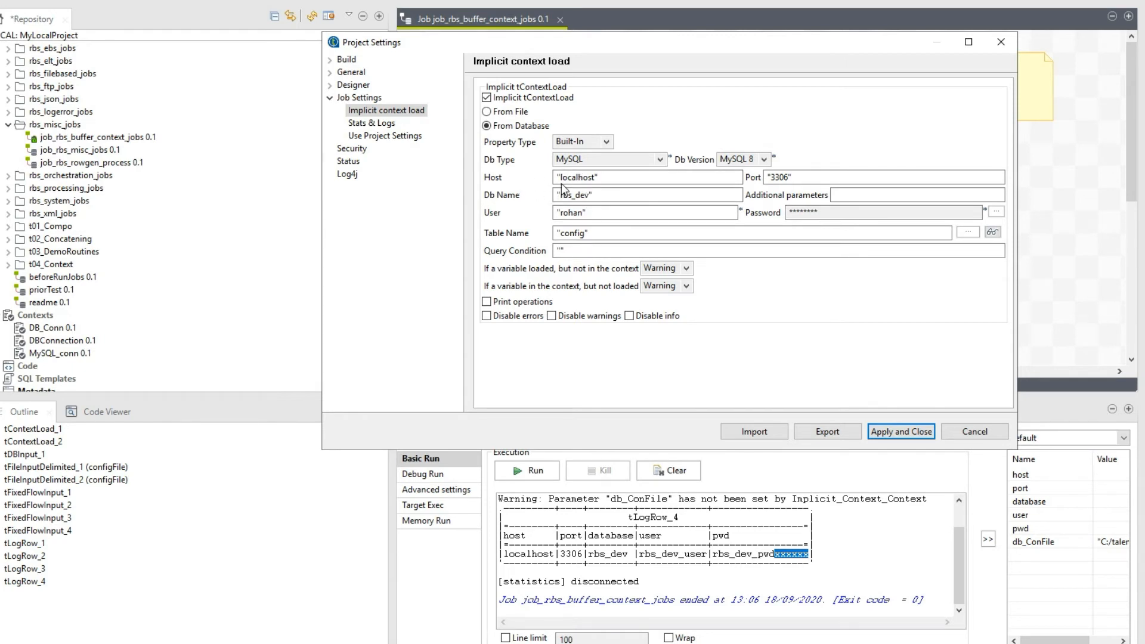
left_click_drag(609, 179, 528, 183)
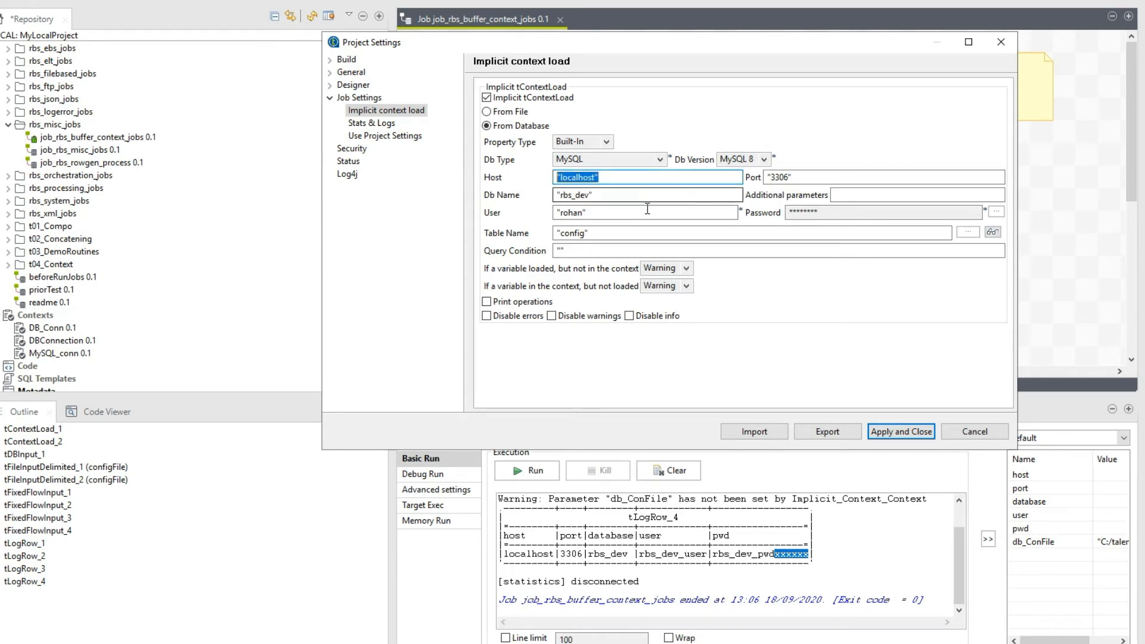
left_click_drag(596, 196, 579, 218)
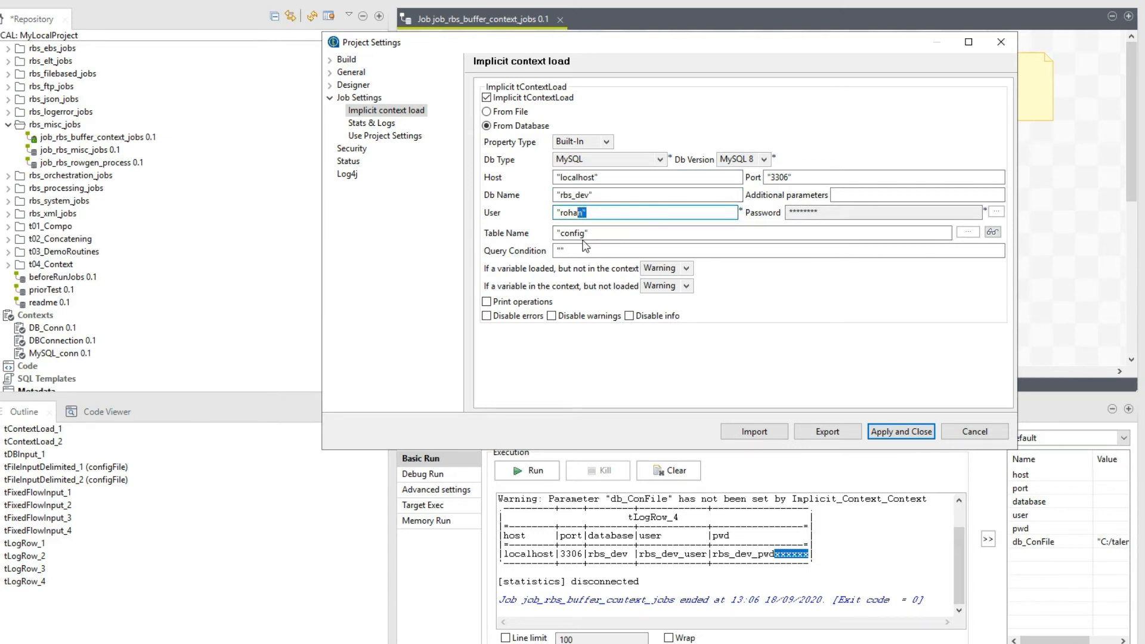
left_click(589, 233)
left_click_drag(589, 233, 532, 220)
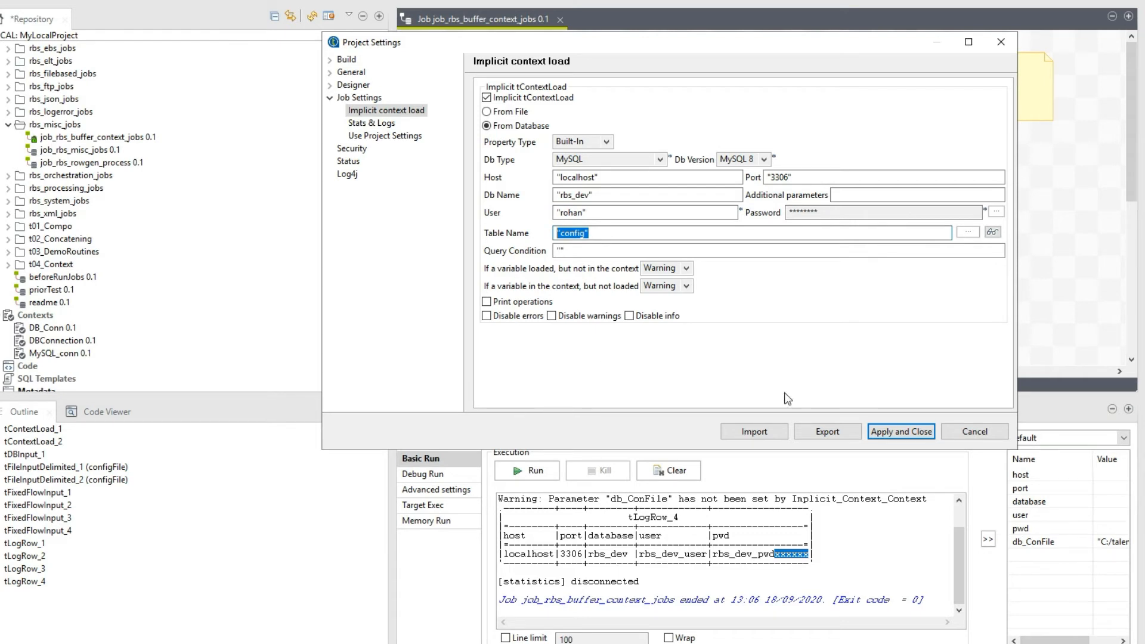
Step: Apply the project settings, accept updating the pom for all jobs, and save the job
left_click(881, 434)
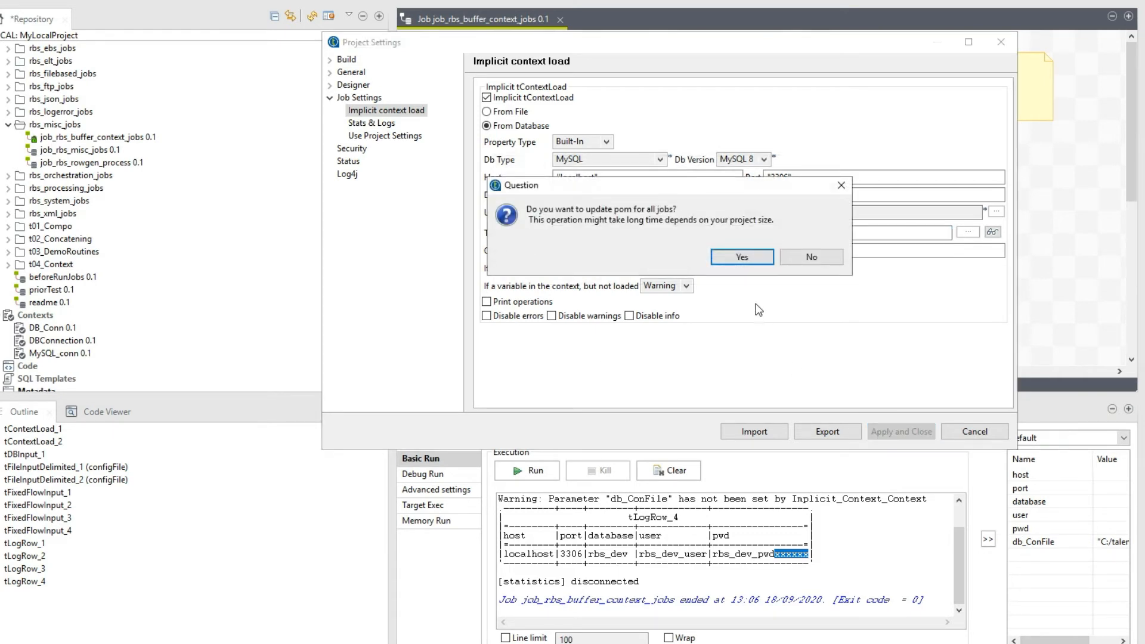
left_click(743, 258)
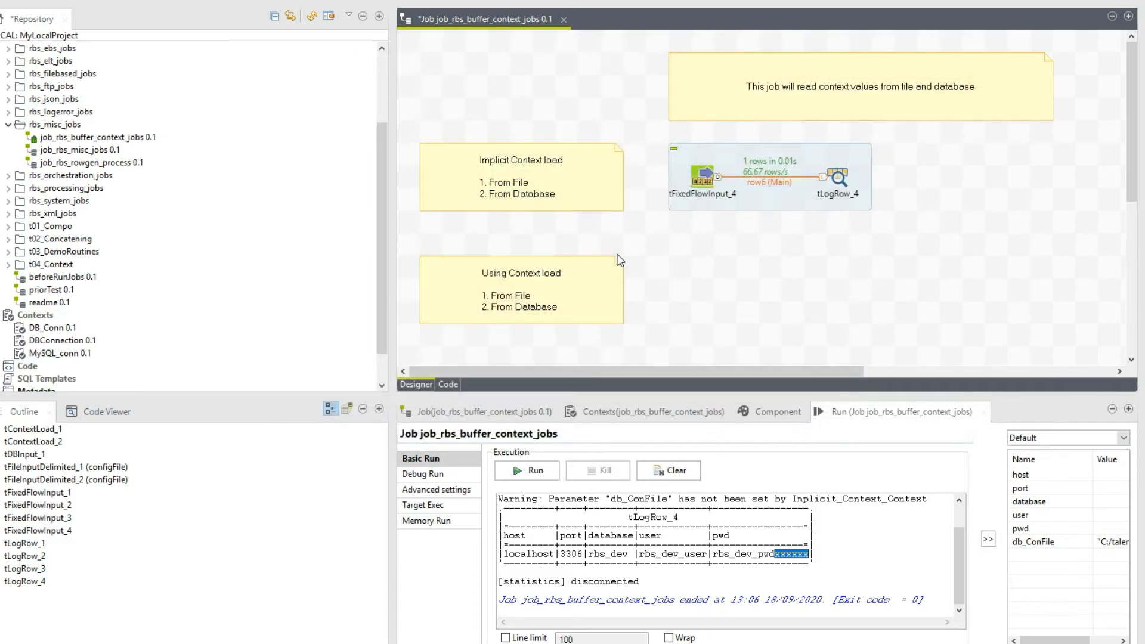
key("ctrl+s")
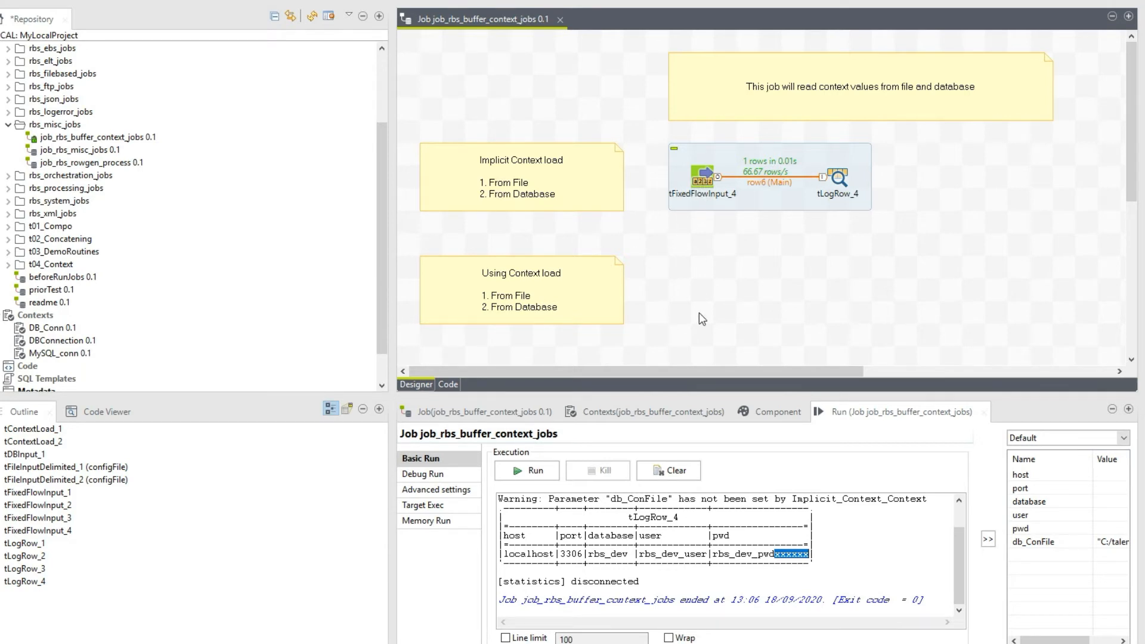
Step: Run the job with database context loading and compare its logged values with the config table in MySQL Workbench
left_click(524, 471)
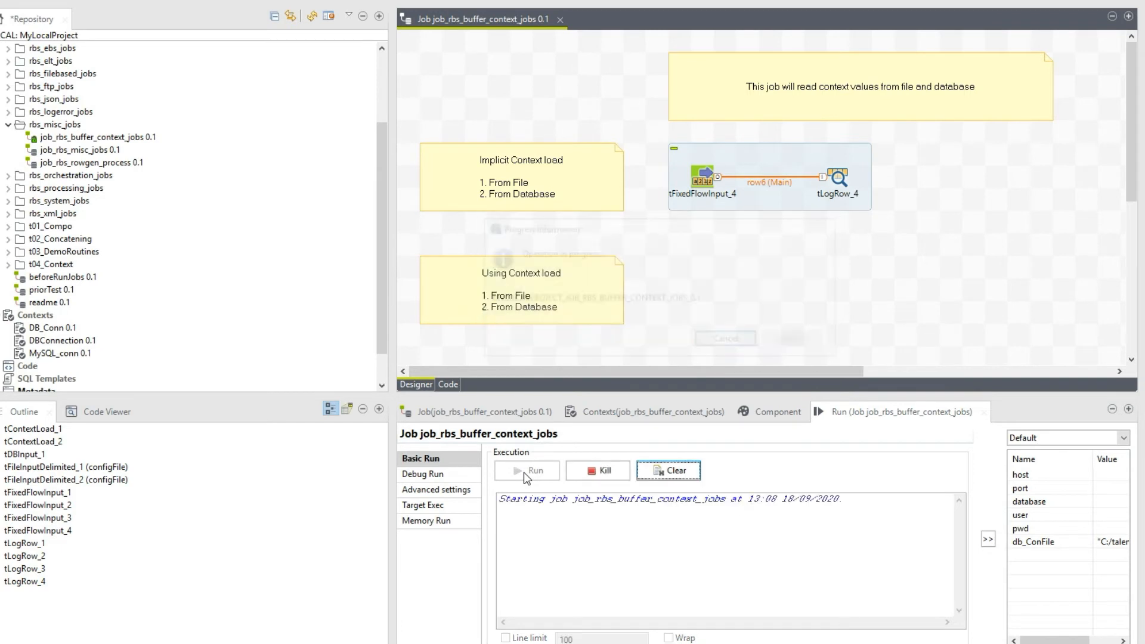
left_click_drag(520, 555, 780, 564)
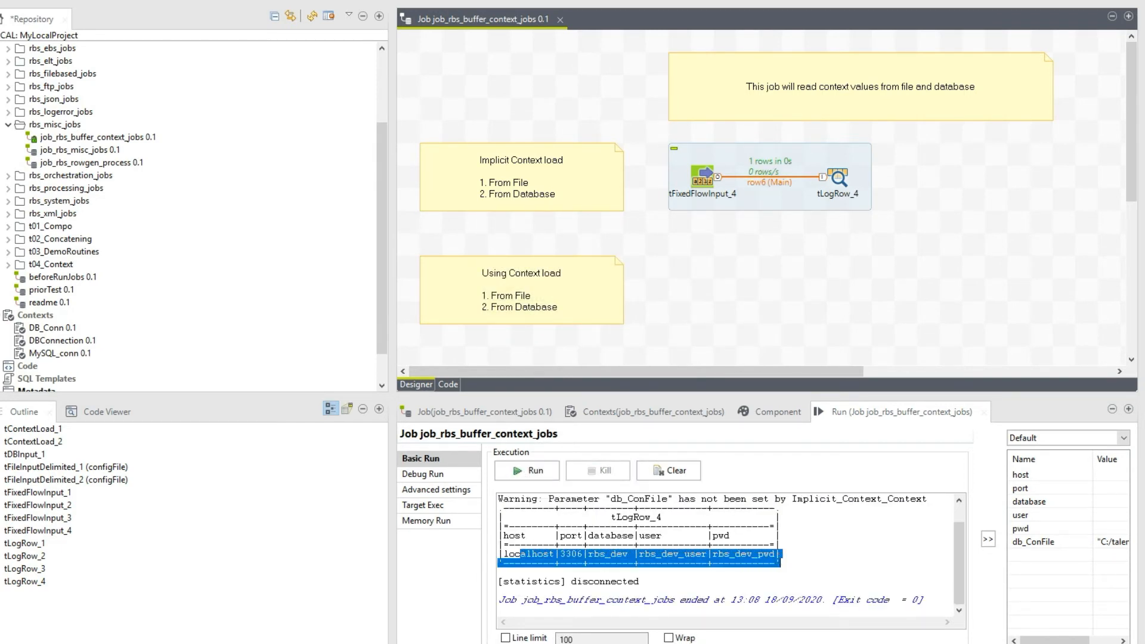
key("alt+Tab")
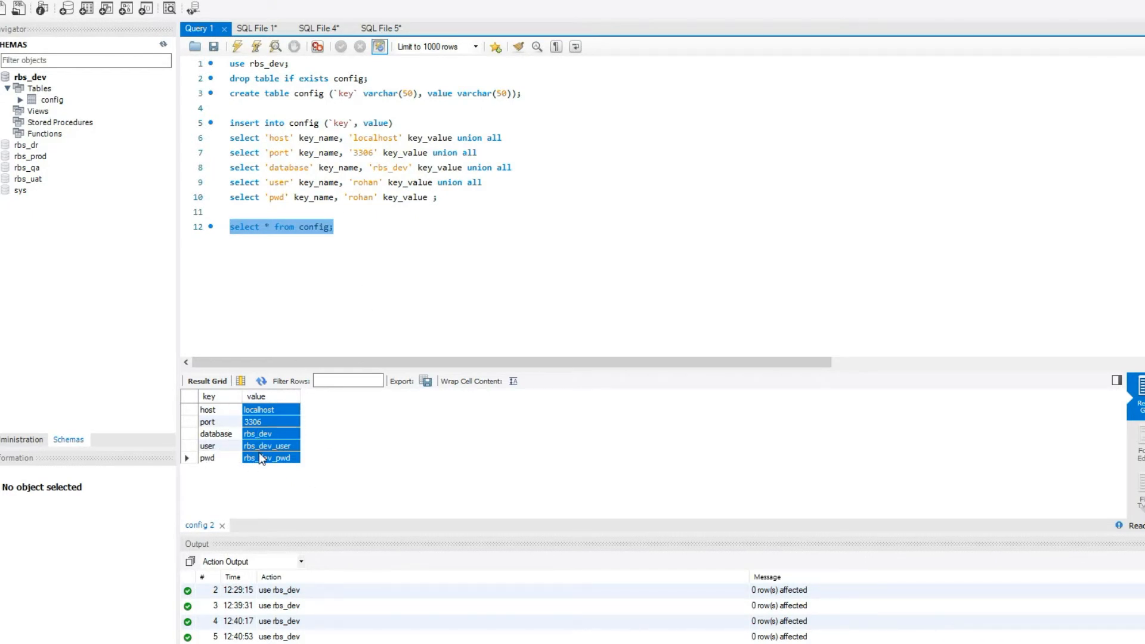
key("alt+Tab")
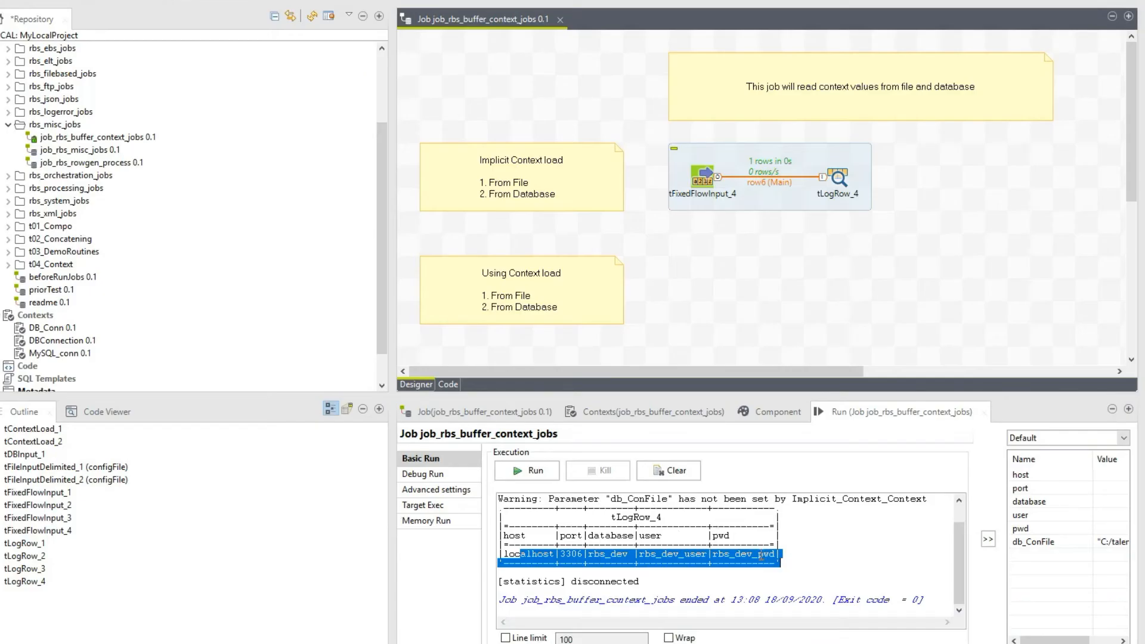
Step: Disable Implicit tContextLoad in the project settings, apply with the pom update for all jobs, and save the job
left_click(761, 556)
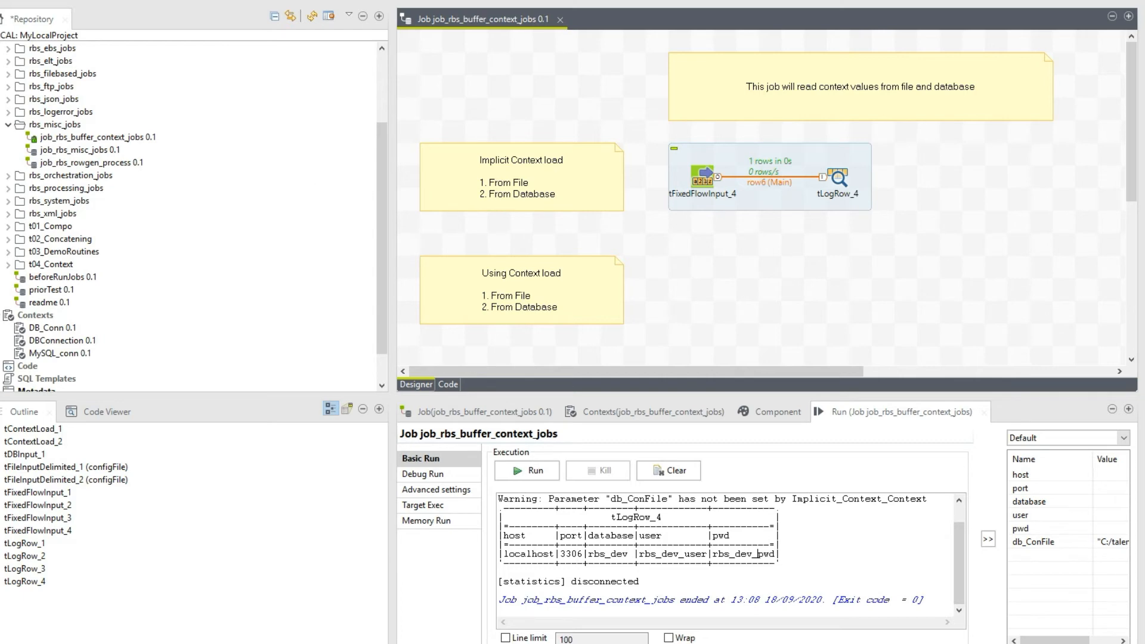
left_click(4, 0)
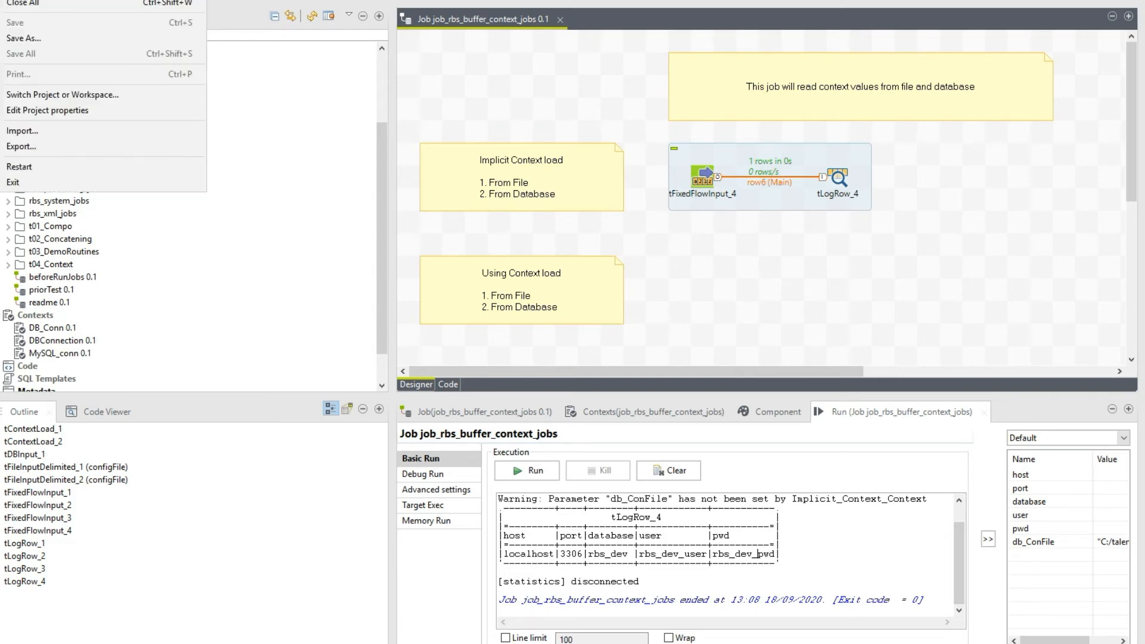
left_click(27, 117)
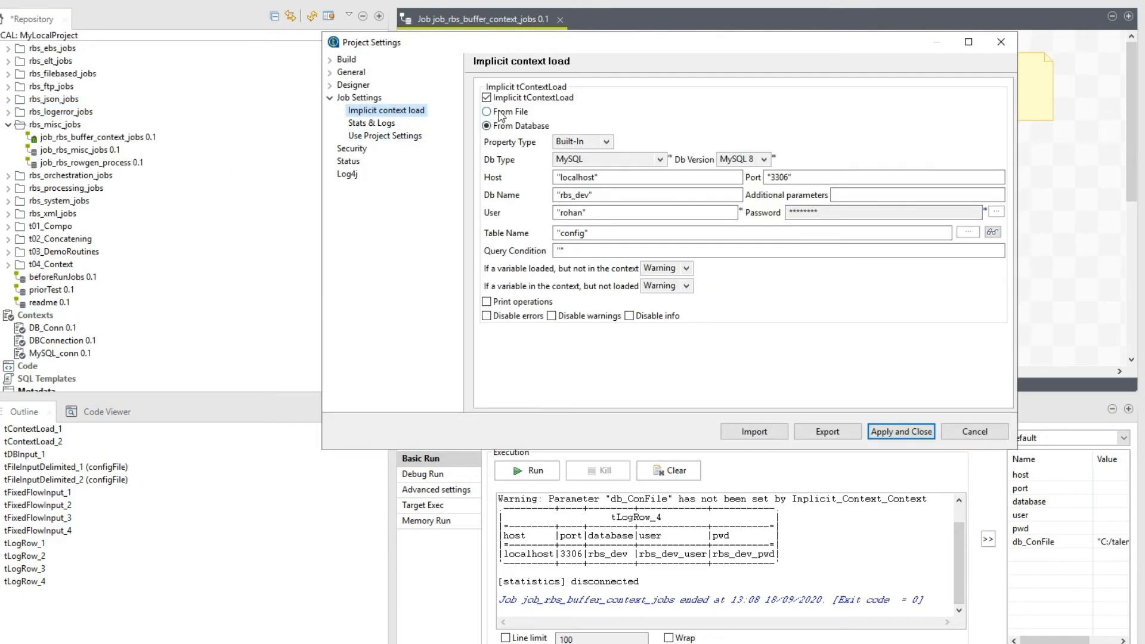
left_click(488, 99)
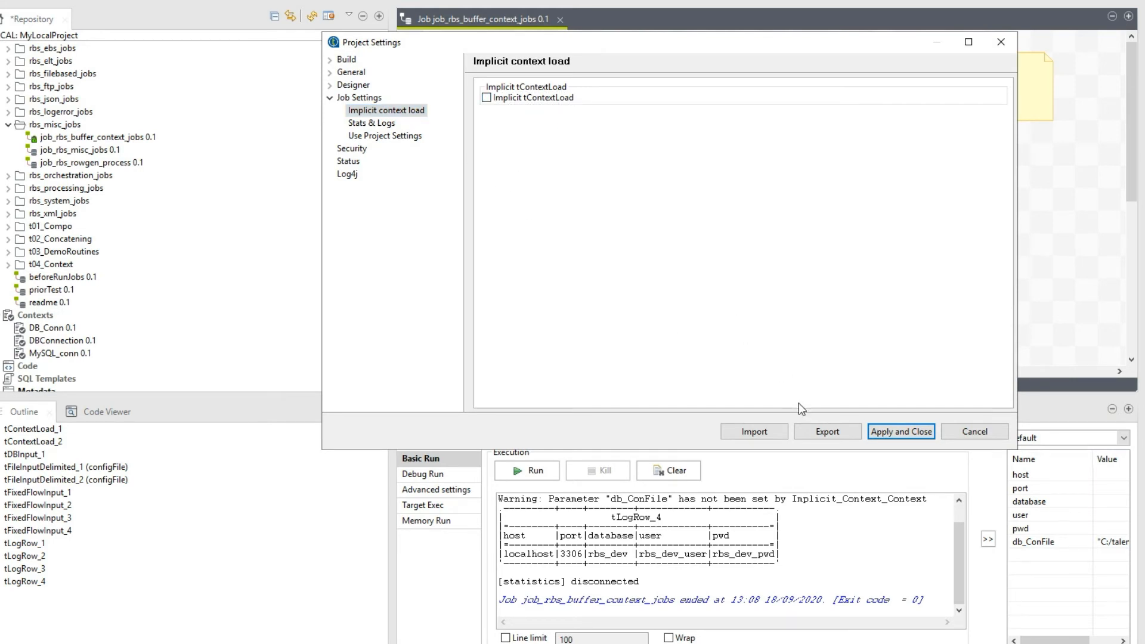
left_click(881, 436)
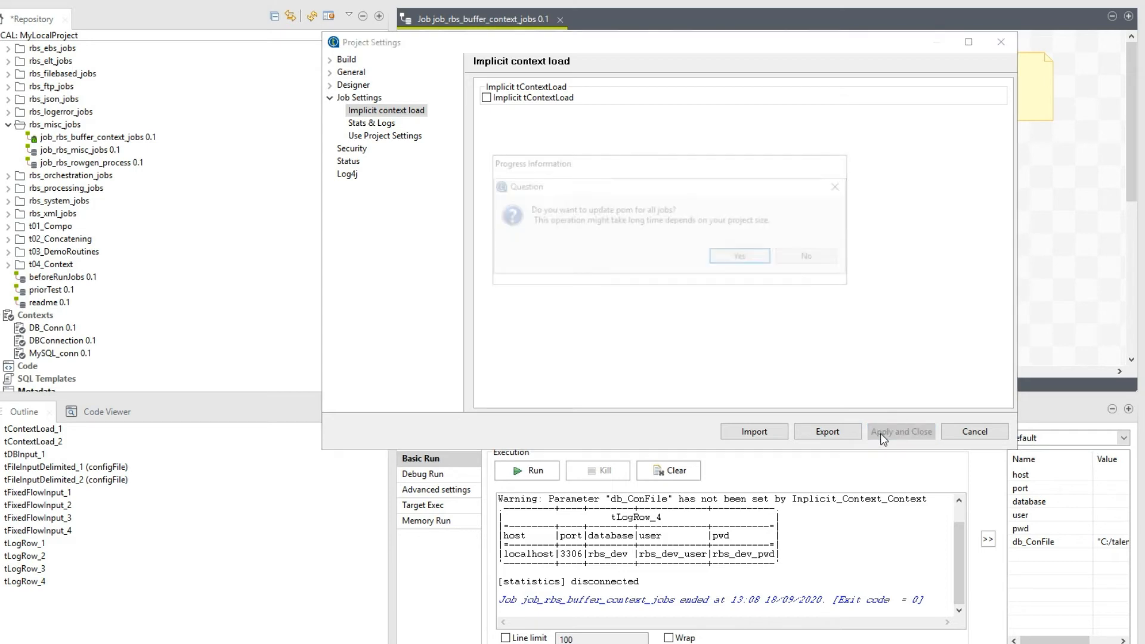
left_click(743, 258)
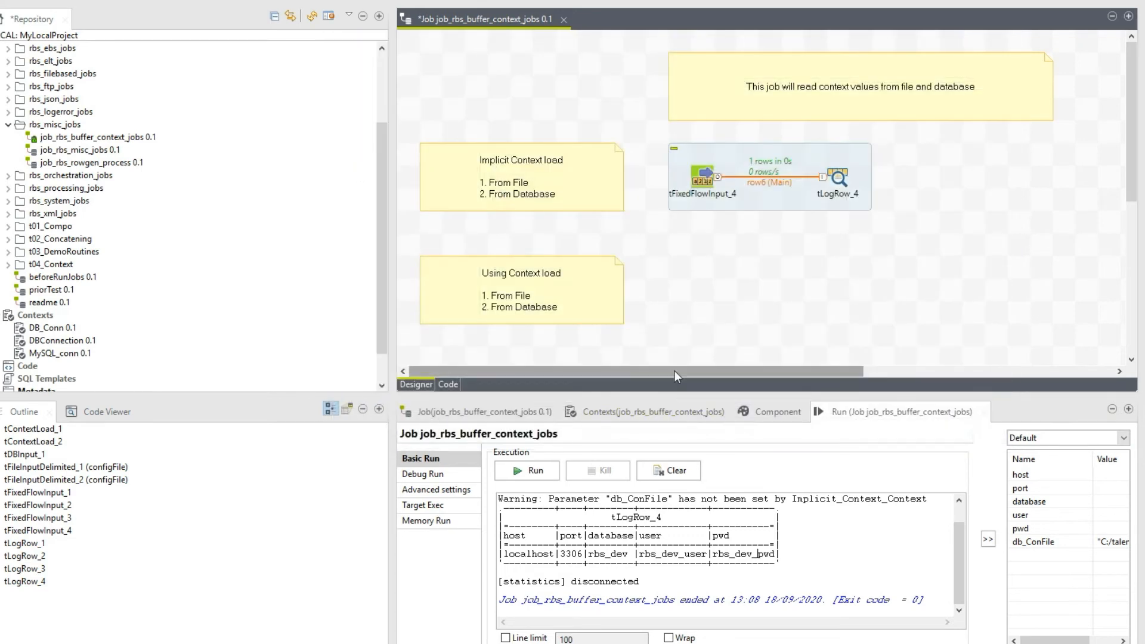
key("ctrl+s")
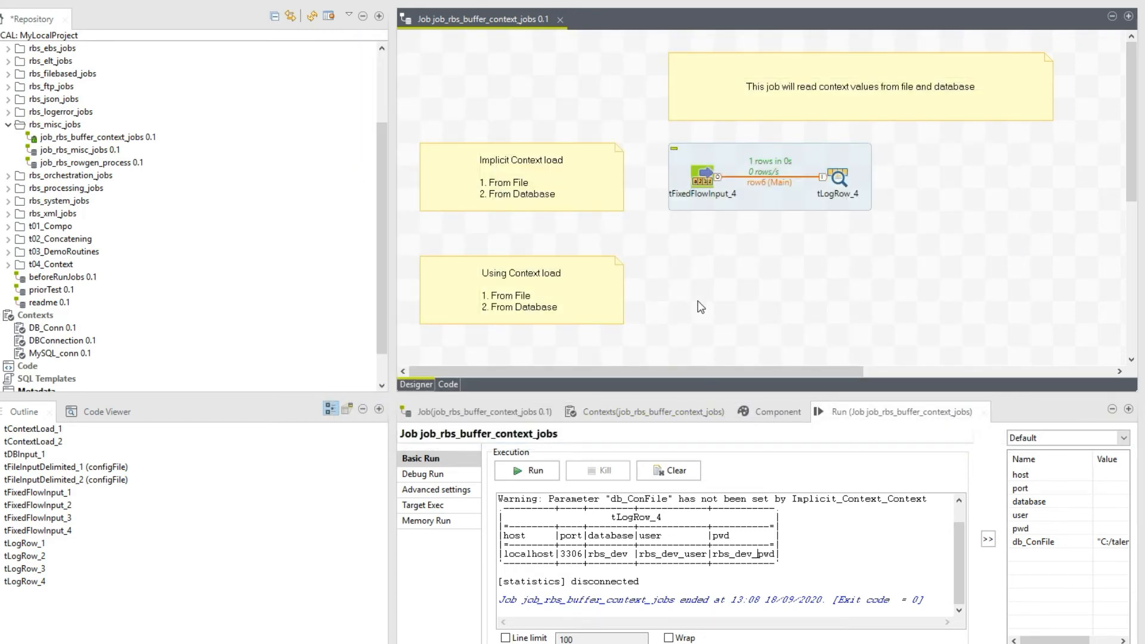
Step: Review the mySQL_conn file in Notepad, return to the job, and add a tFileInputDelimited component beside the "Using Context load" note
key("alt+Tab")
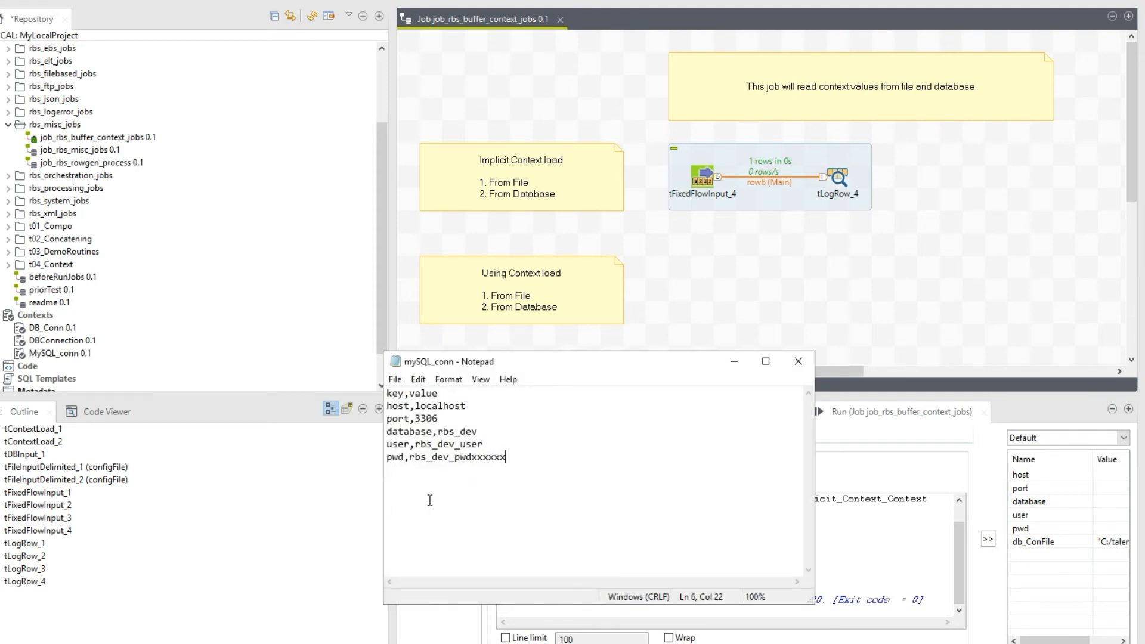
left_click(700, 284)
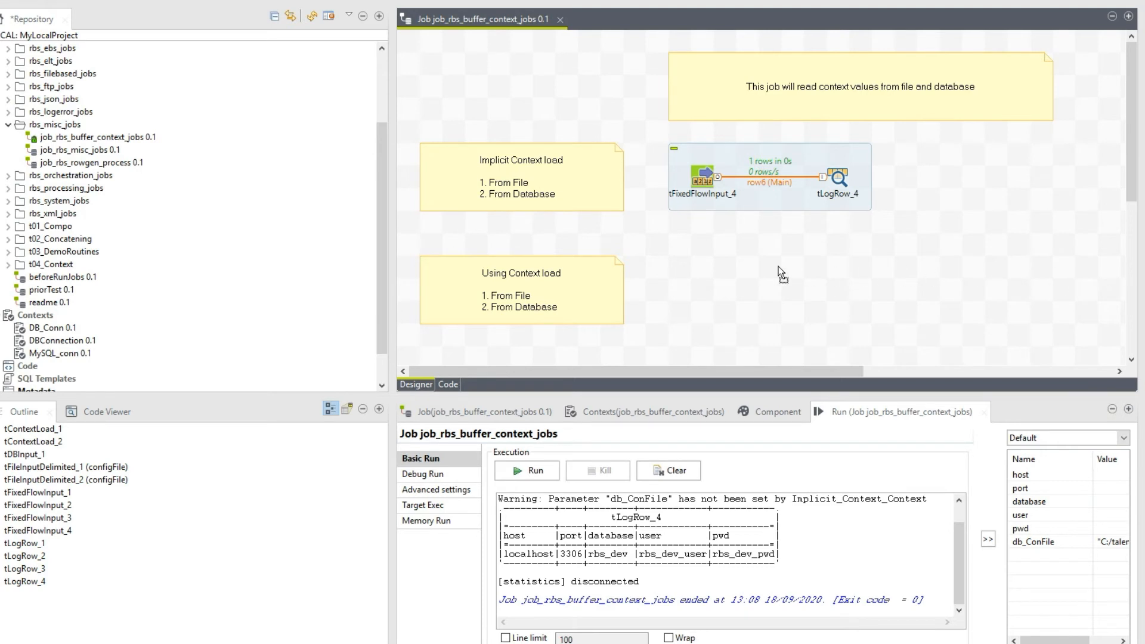
left_click(714, 265)
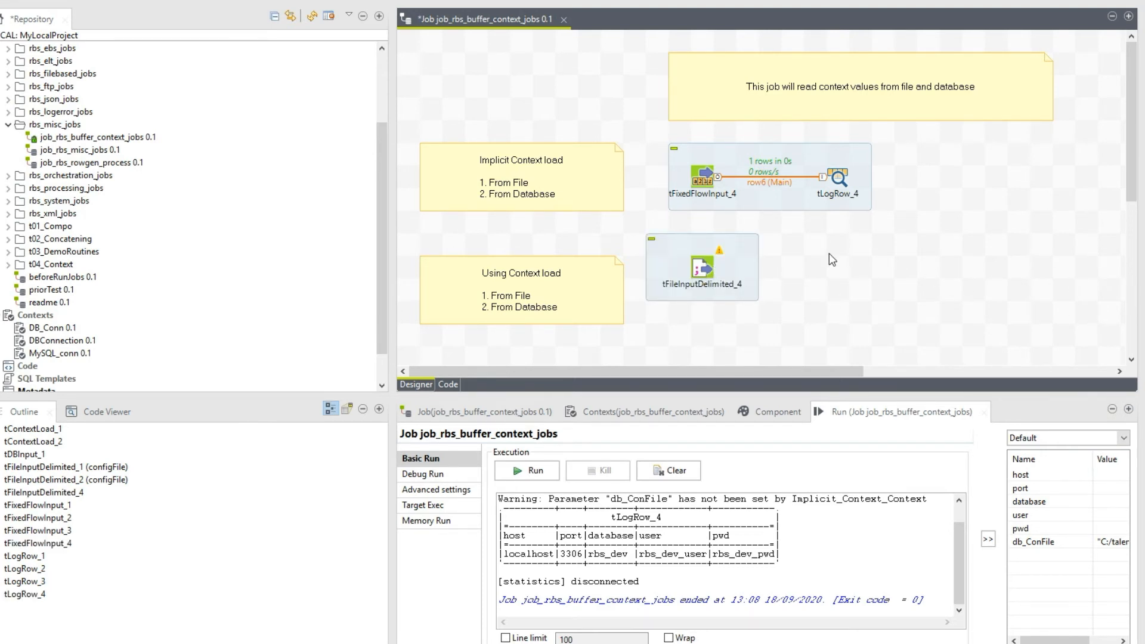
type("tfile")
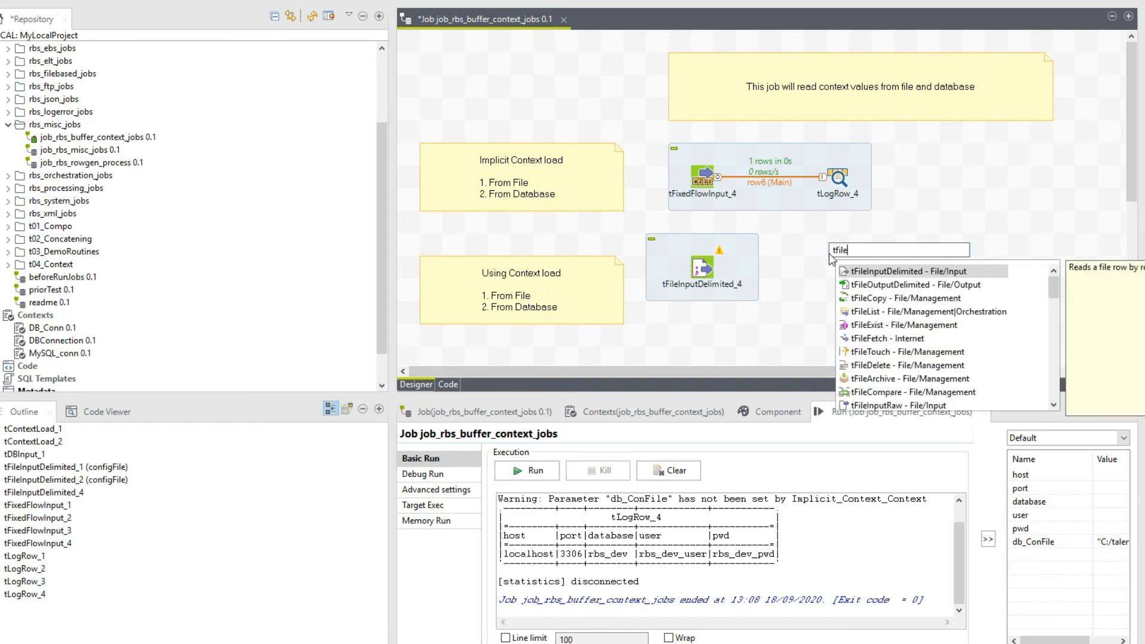
key("Return")
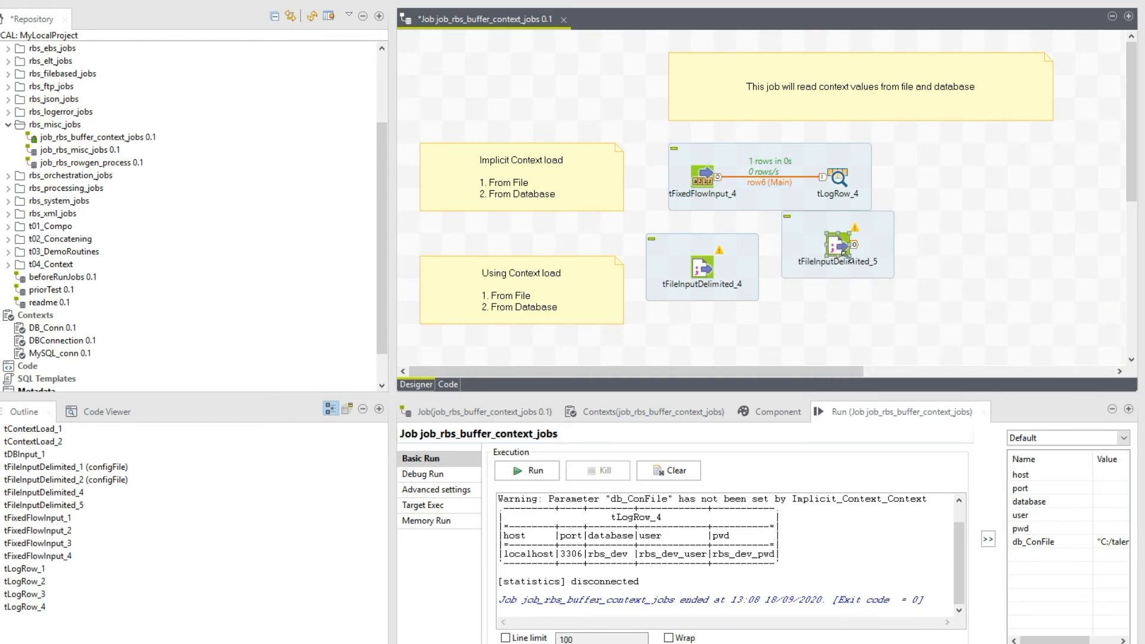
key("Delete")
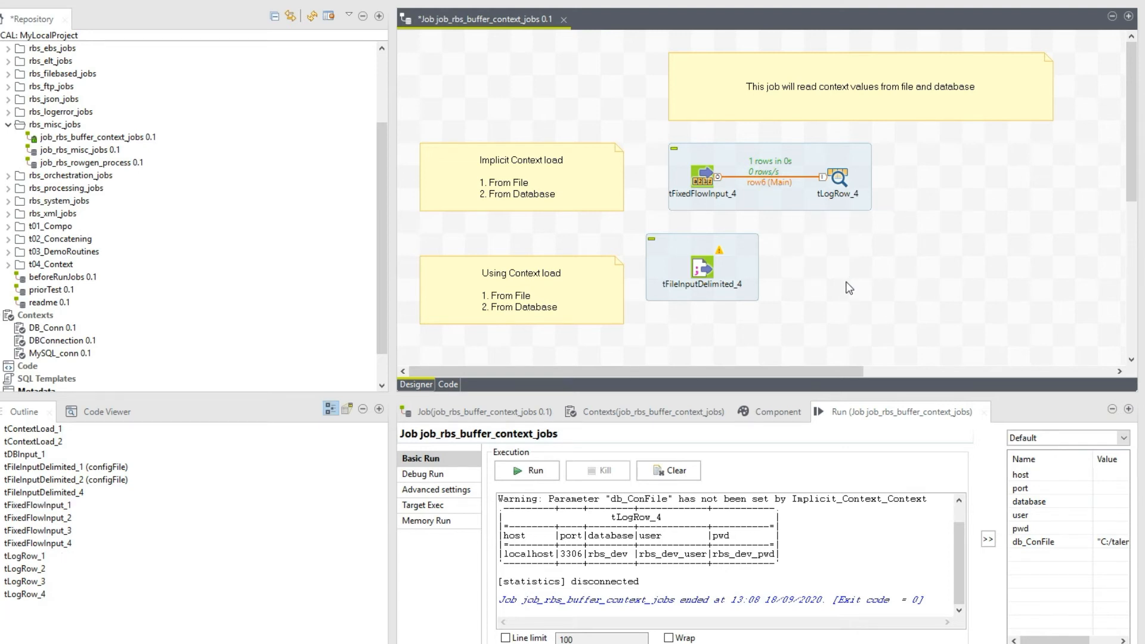
Step: Align the tFileInputDelimited component with the "Using Context load" note and set its file to C:/talend/config/dev/mySQL_conn.txt
double_click(704, 268)
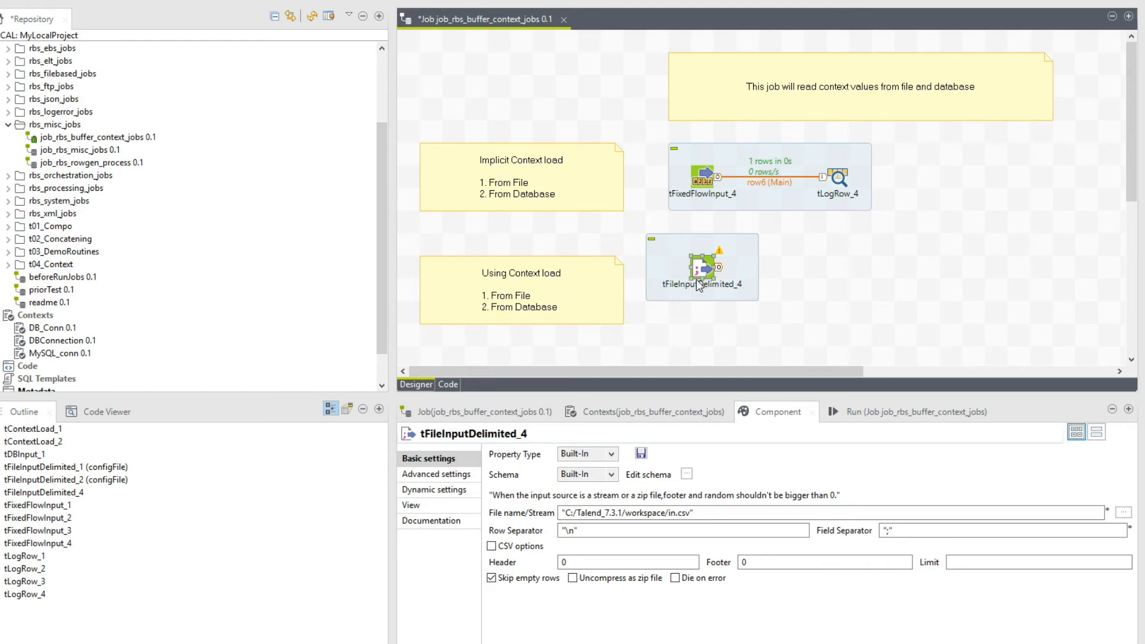
left_click_drag(712, 266, 714, 288)
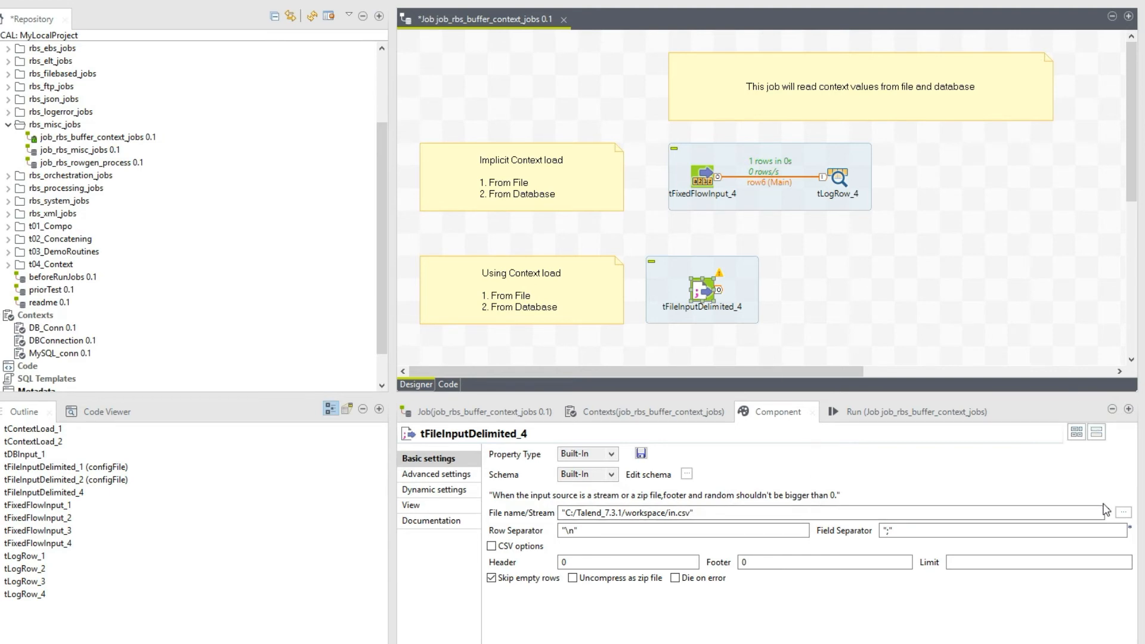
left_click(1124, 512)
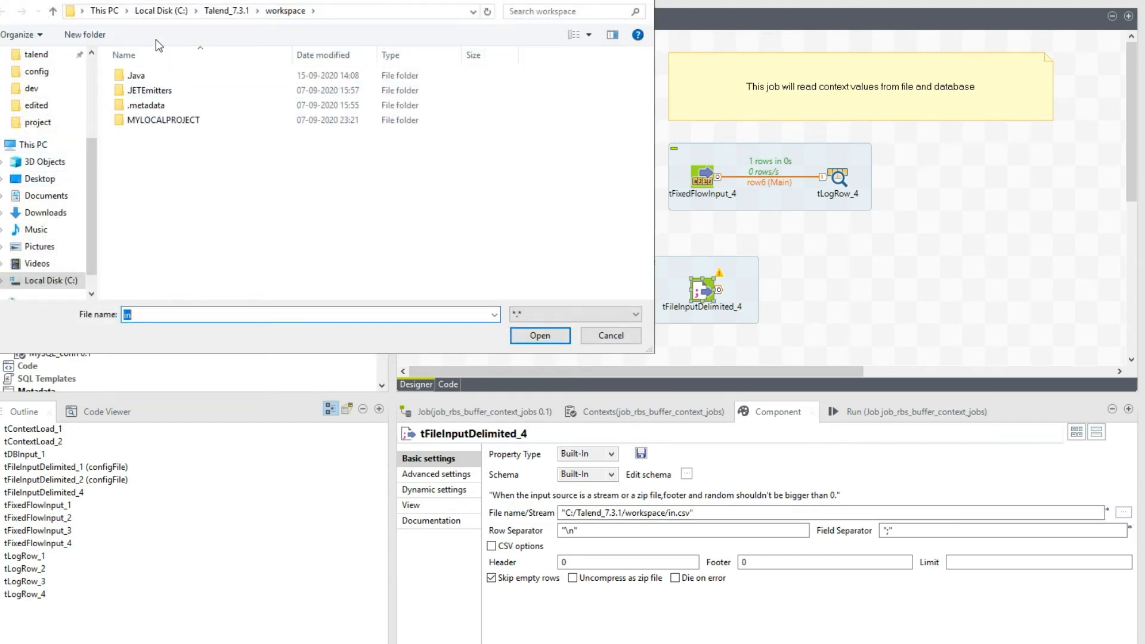
left_click(161, 11)
double_click(182, 148)
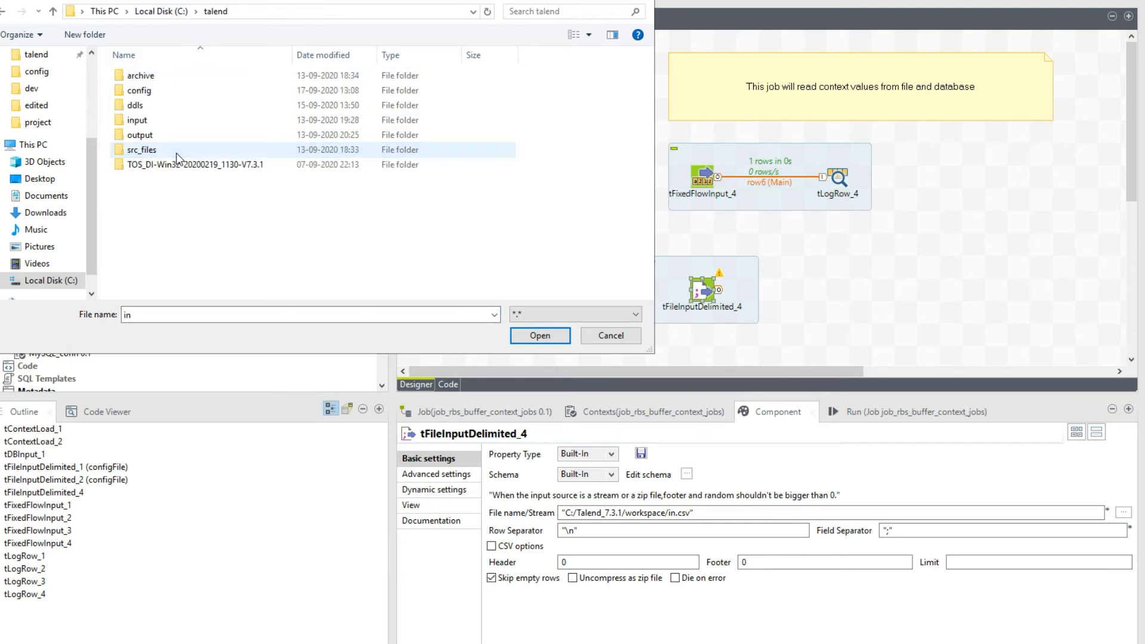
double_click(152, 92)
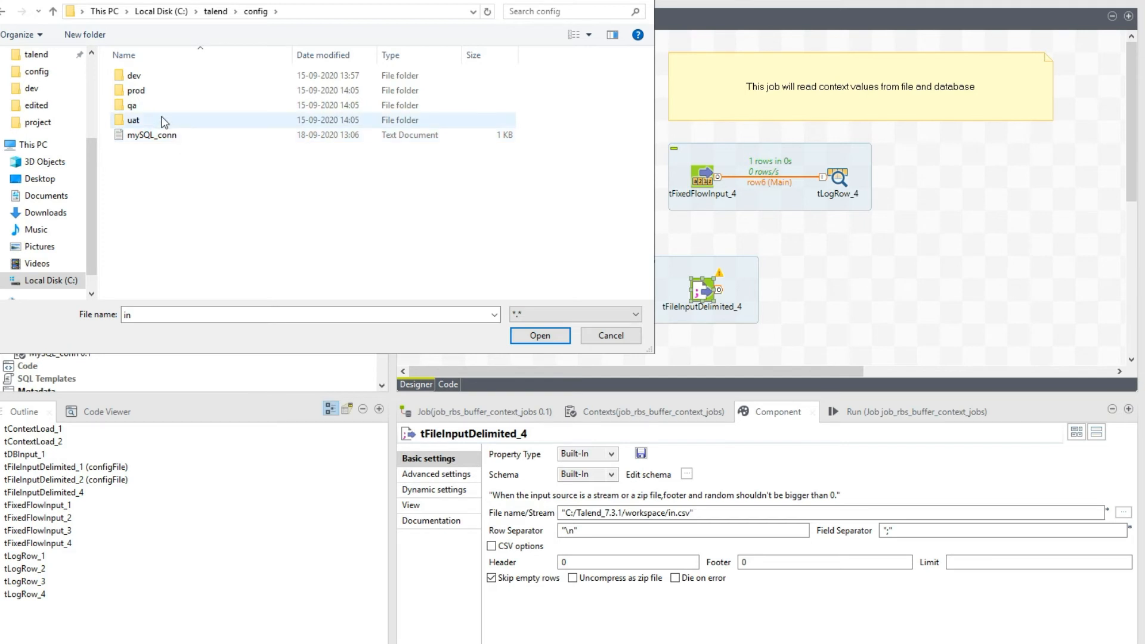
double_click(149, 77)
left_click(180, 77)
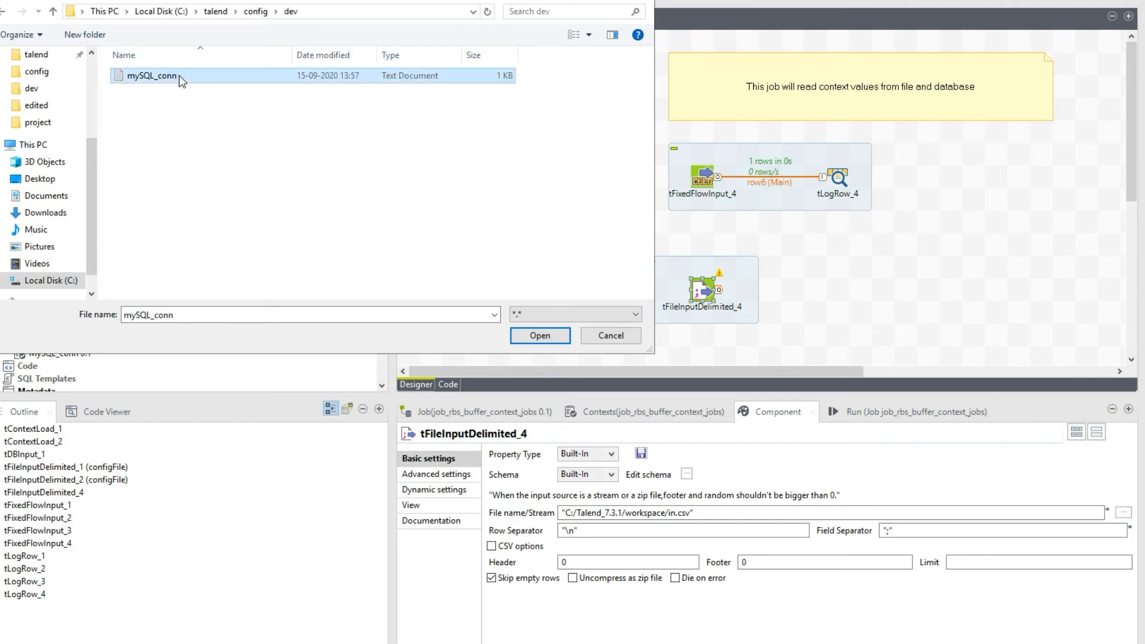
double_click(193, 74)
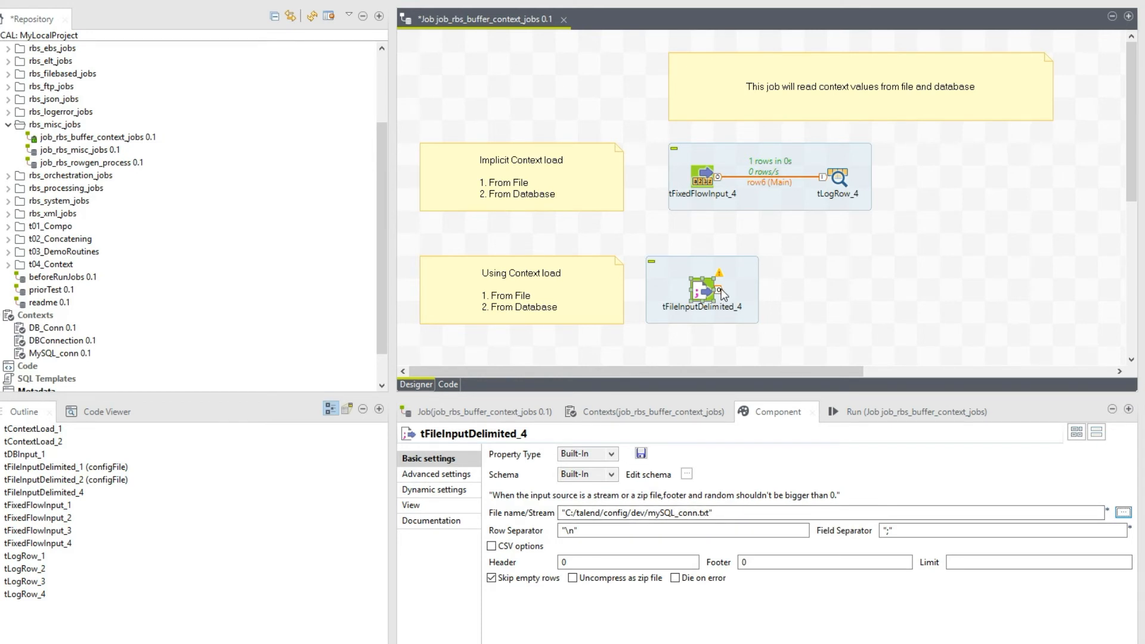
Step: Show the job's context variables and add a tContextLoad component beside the new tFileInputDelimited
left_click_drag(721, 289, 827, 291)
left_click(603, 425)
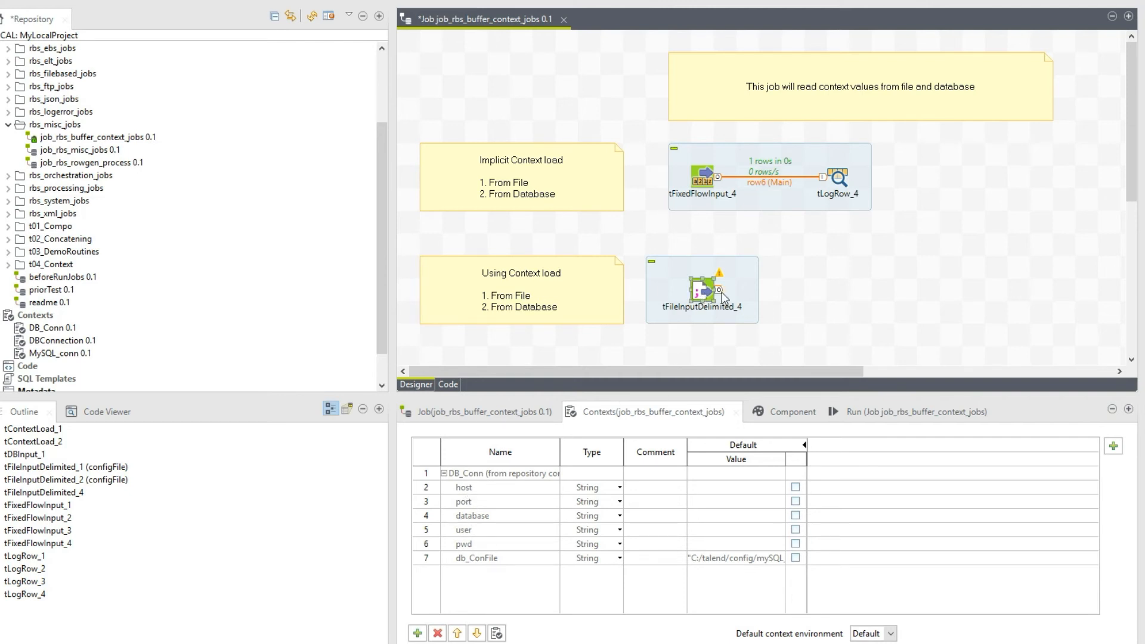
type("tconte")
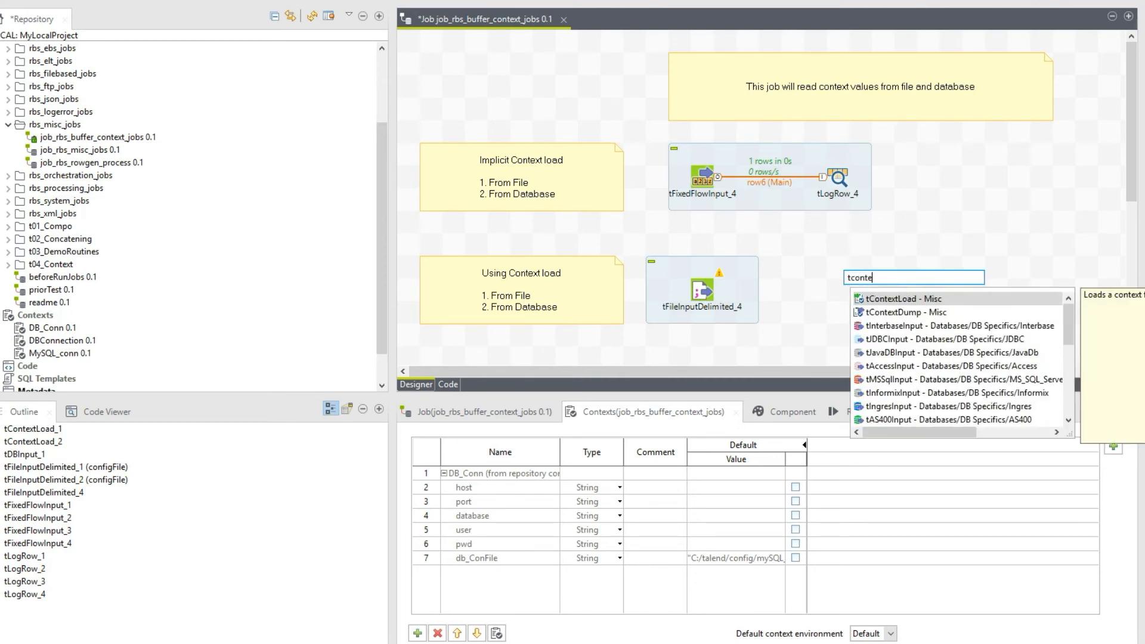
double_click(887, 298)
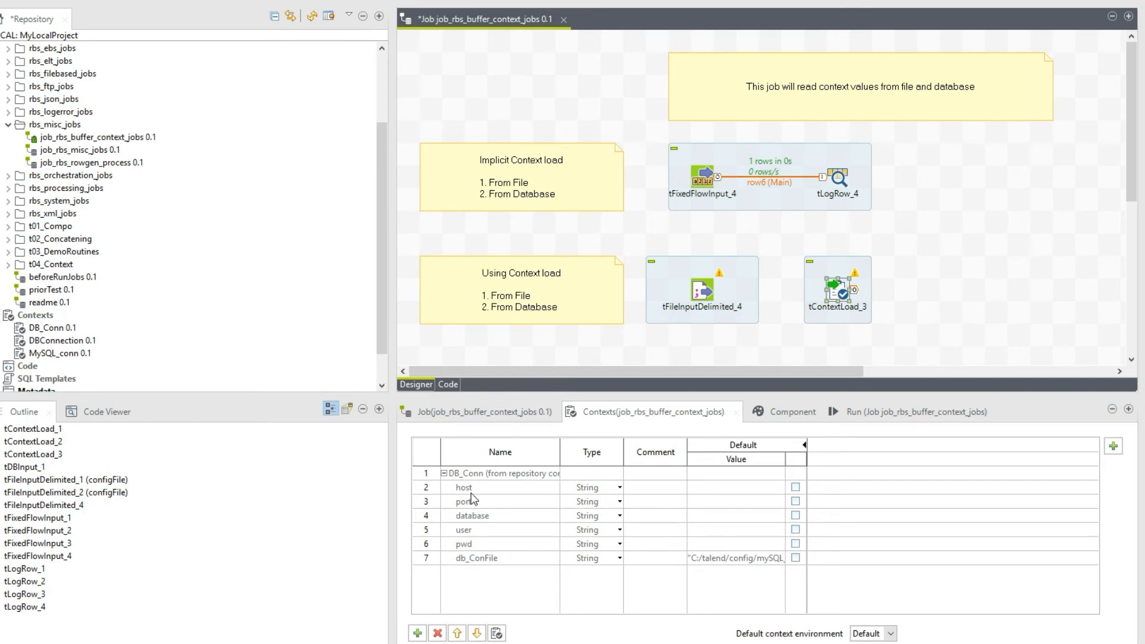
mouse_move(311, 643)
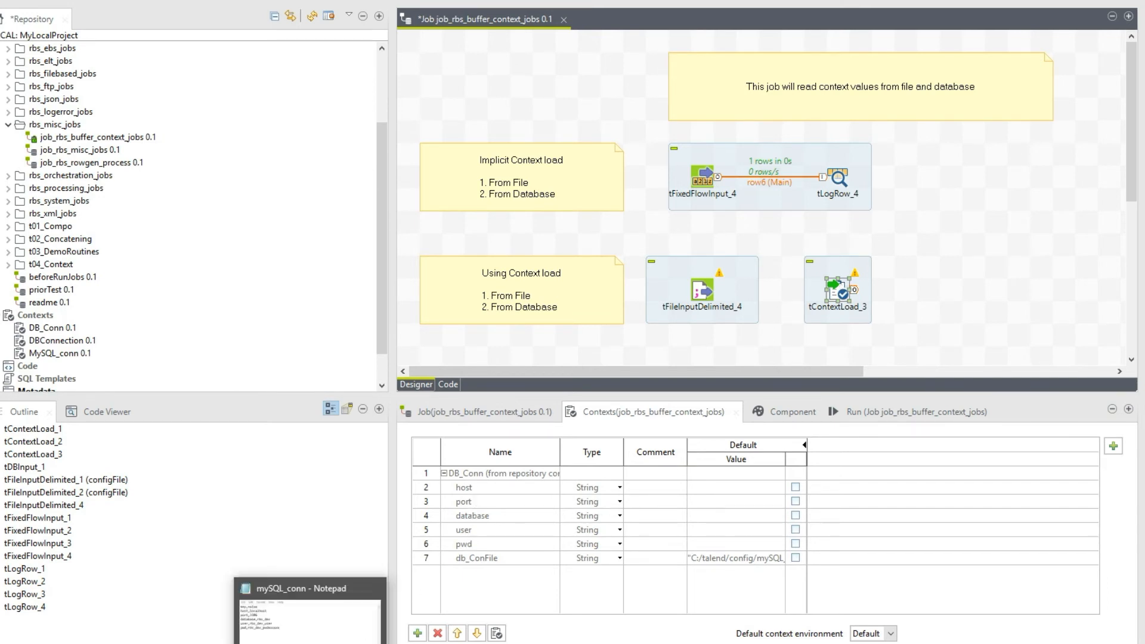
left_click(709, 291)
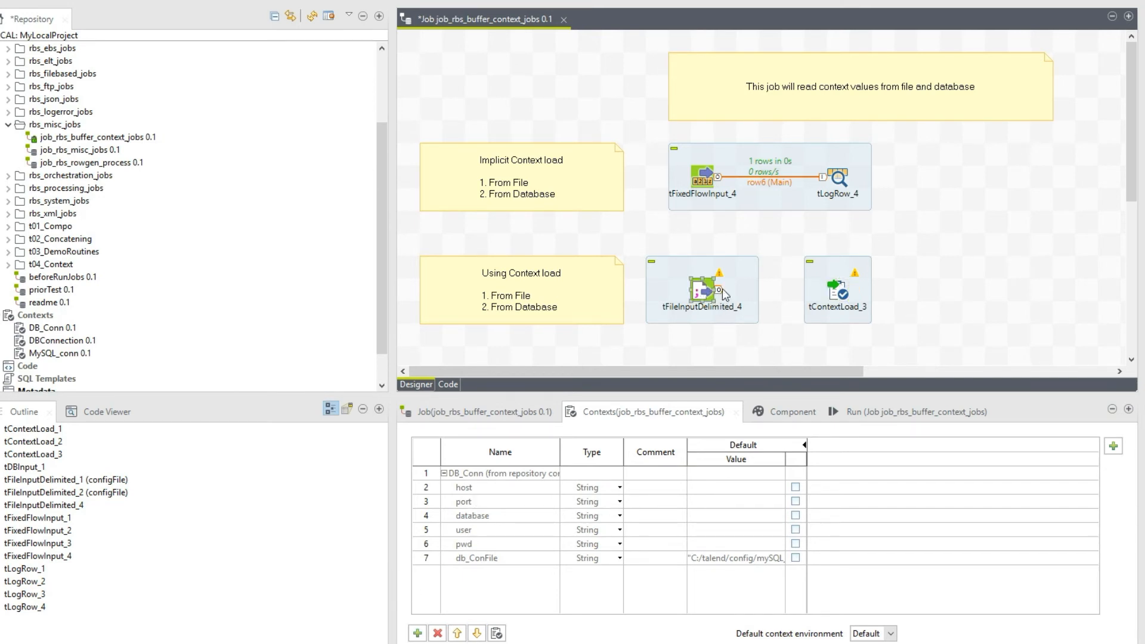
left_click_drag(721, 292, 837, 298)
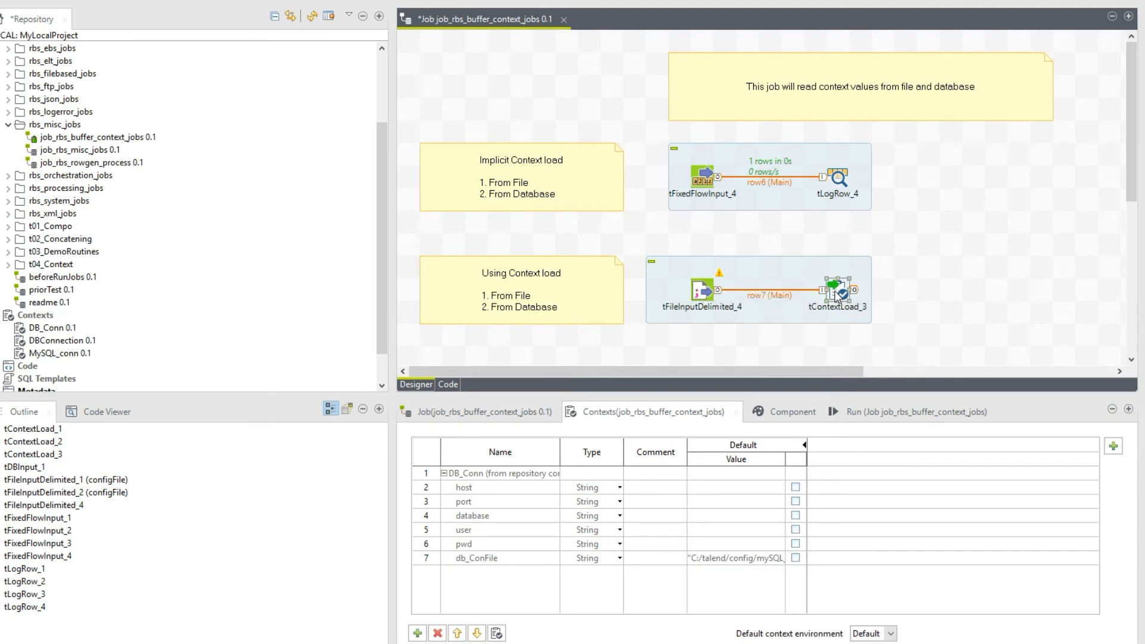
left_click(756, 296)
key("Delete")
Step: Connect tFileInputDelimited_4 to tContextLoad_3 with a Main row and save the job
right_click(699, 293)
mouse_move(822, 301)
left_click(904, 301)
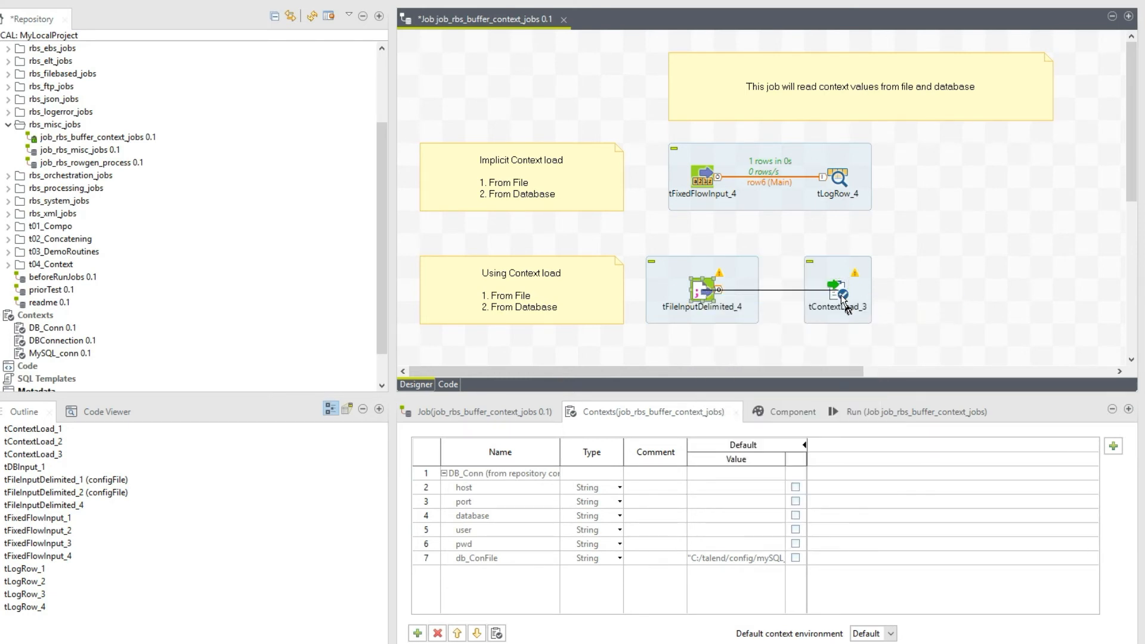
left_click(842, 298)
key("ctrl+s")
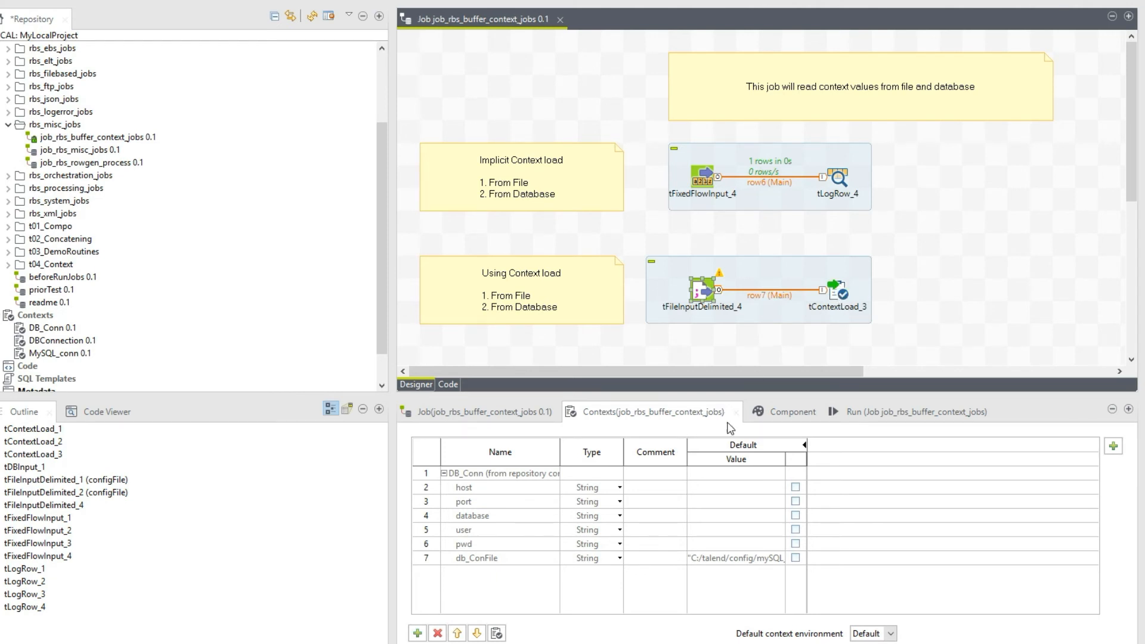
Step: Clear the previous run output, try to run the job, and dismiss the error dialog
left_click(859, 416)
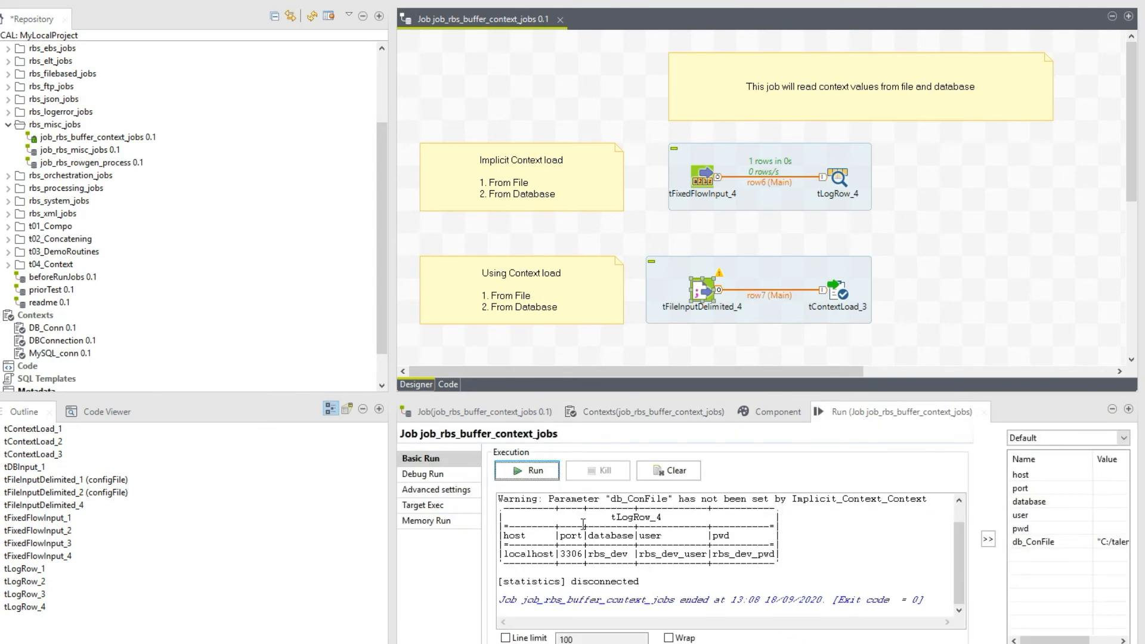
left_click(686, 470)
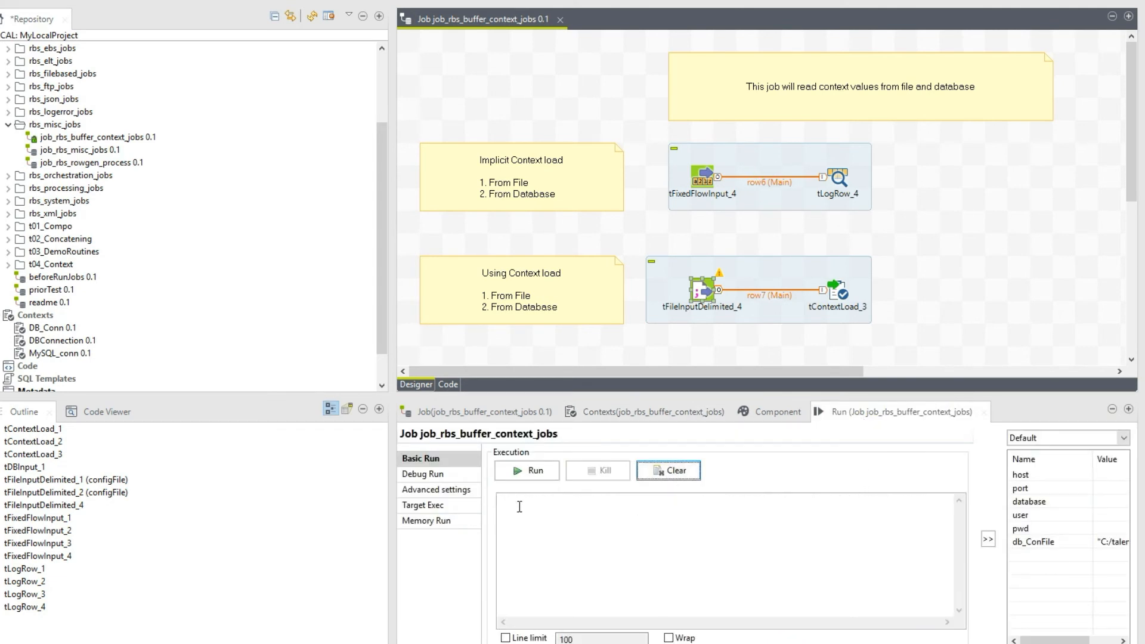
left_click(519, 477)
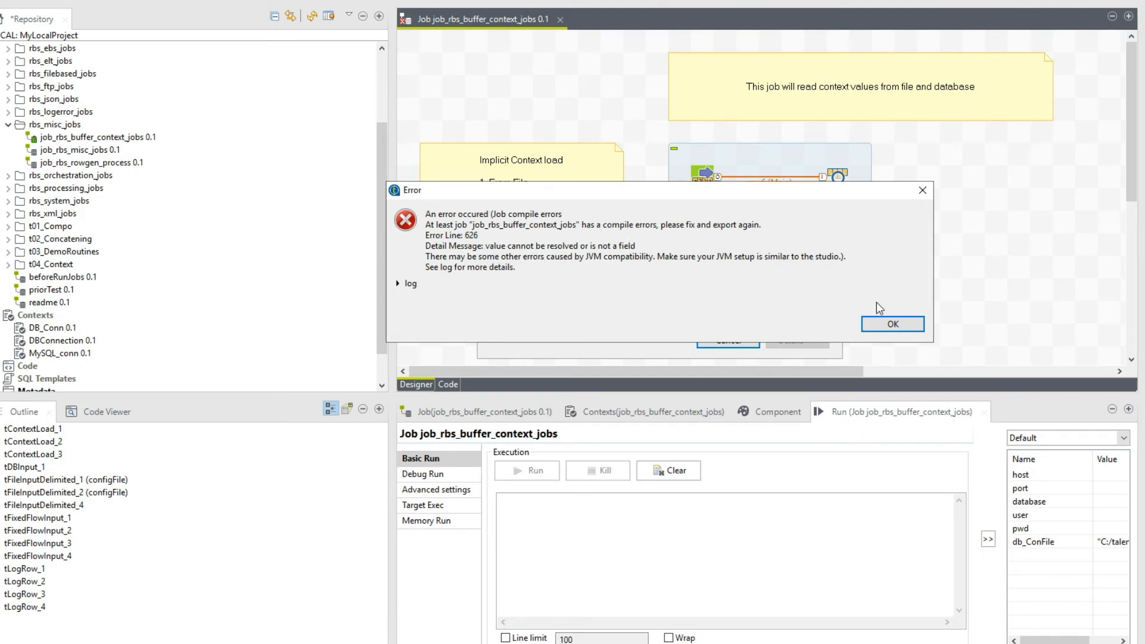
left_click(878, 321)
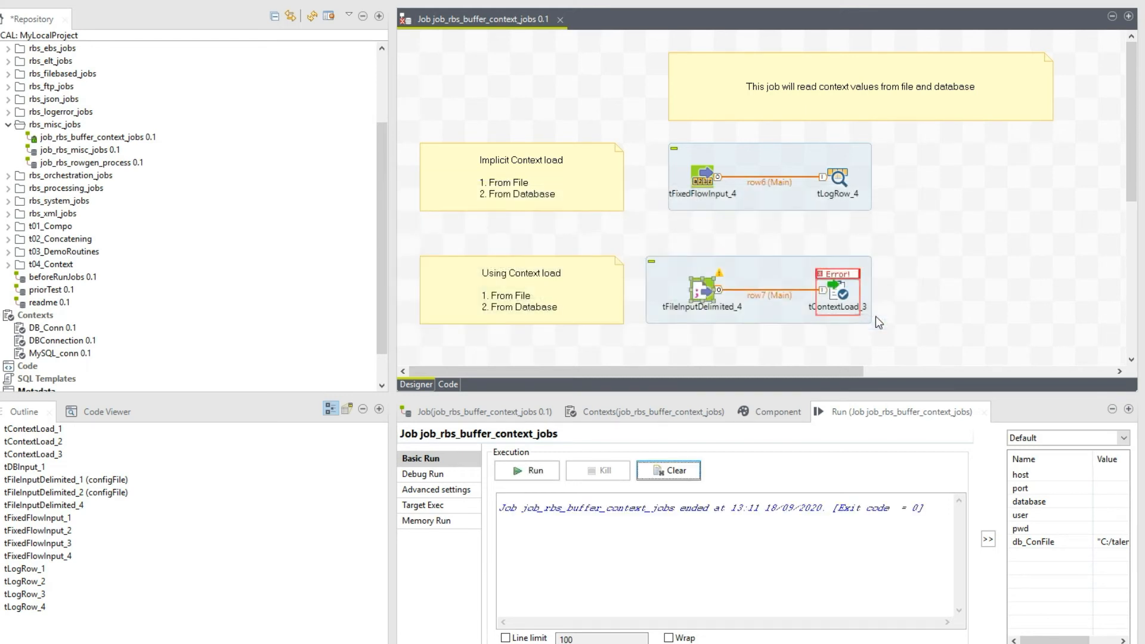
Step: Inspect tContextLoad_3's input and output schema, close it without changes, and display the basic settings of tFileInputDelimited_4
double_click(844, 297)
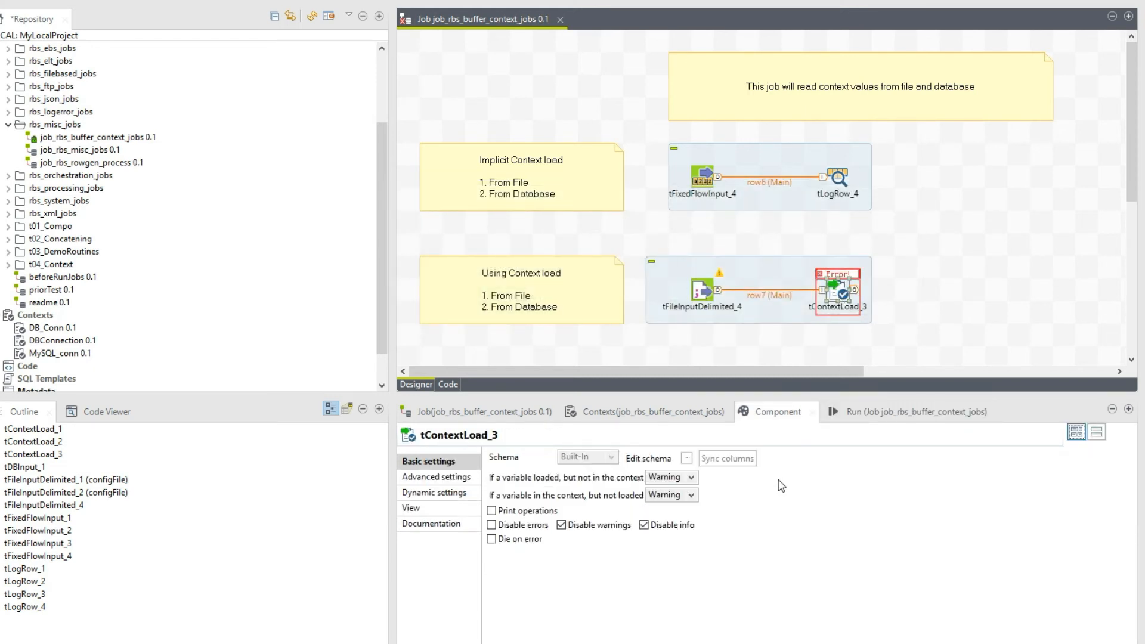
left_click(687, 458)
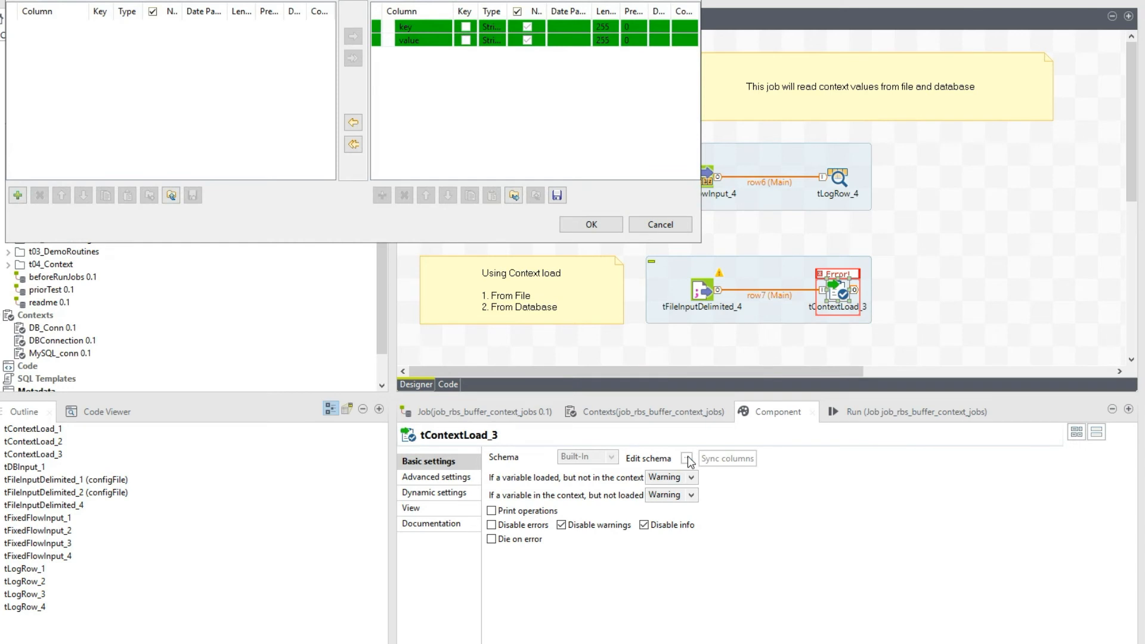
left_click(660, 226)
left_click(704, 292)
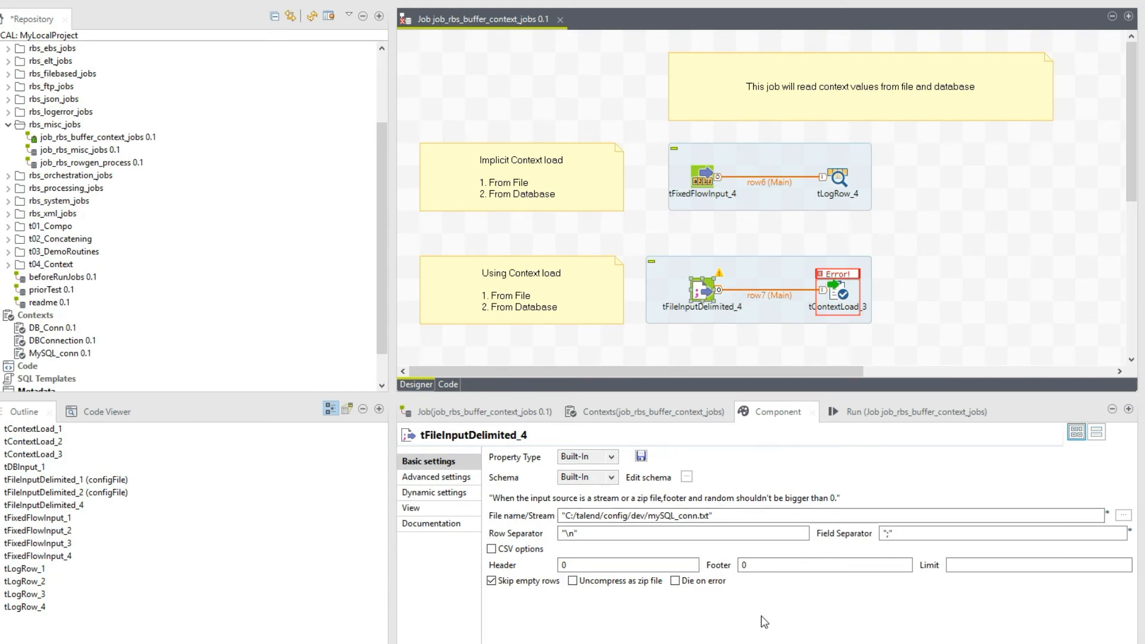
Step: Add String columns named key and value to the schema of tFileInputDelimited_4 and save the job
left_click(686, 477)
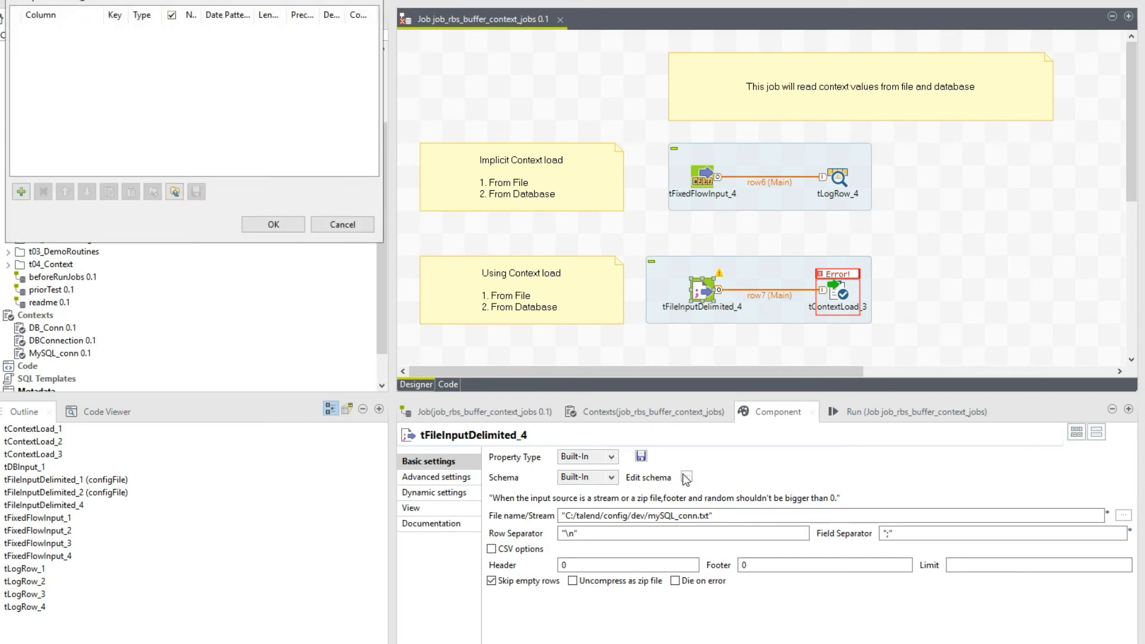
left_click(21, 192)
left_click(21, 192)
left_click(83, 28)
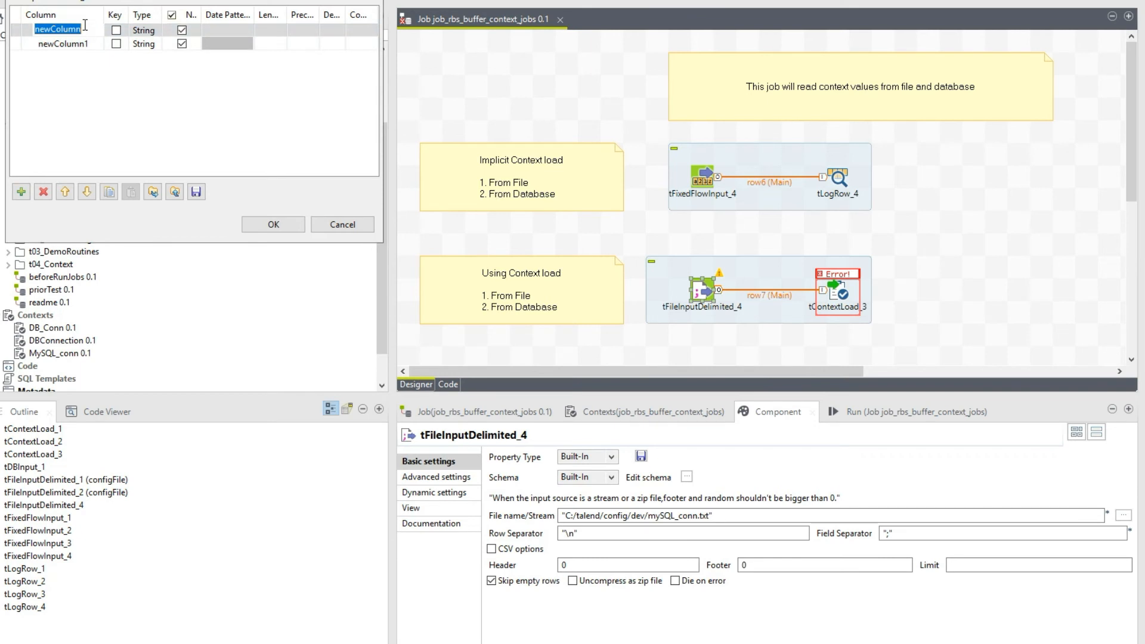
type("key")
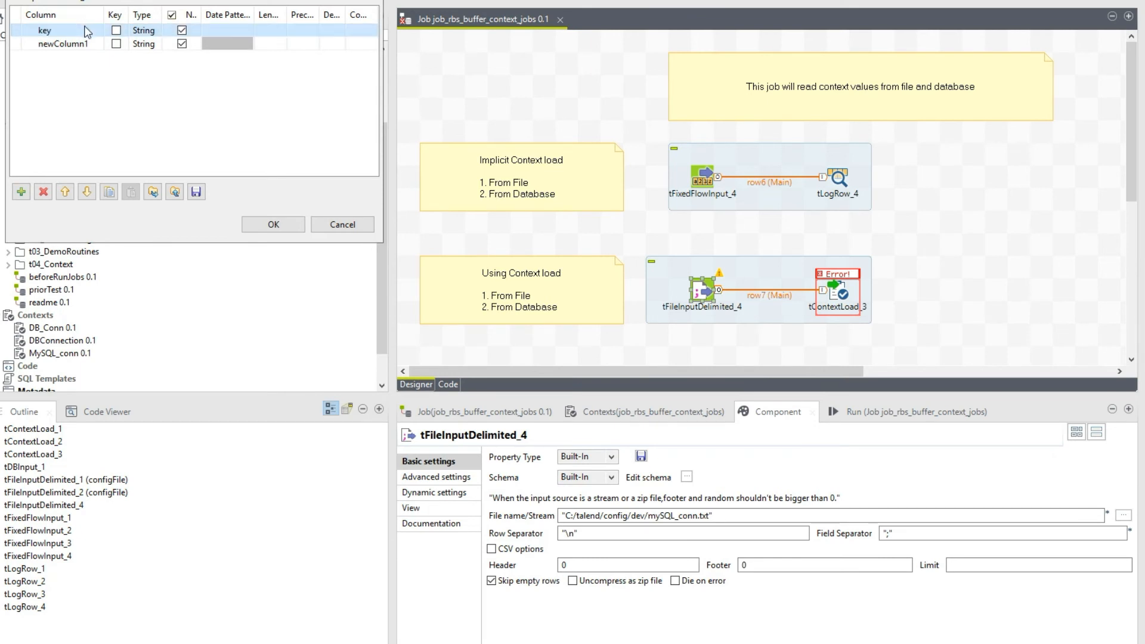
left_click(83, 44)
type("value")
key("Return")
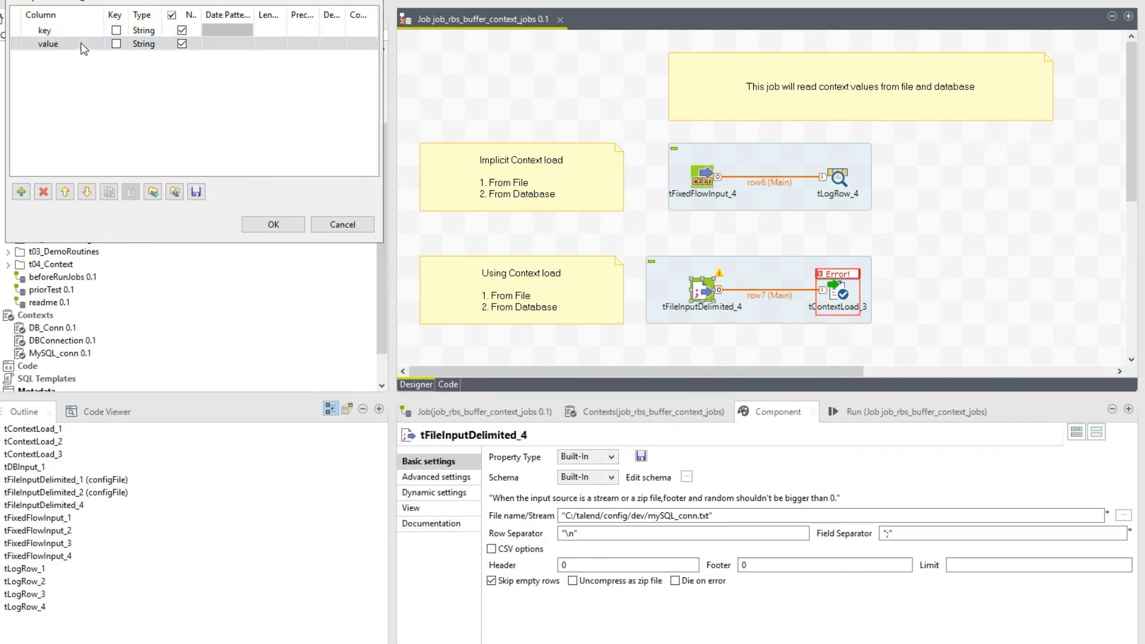
left_click(248, 224)
left_click(709, 330)
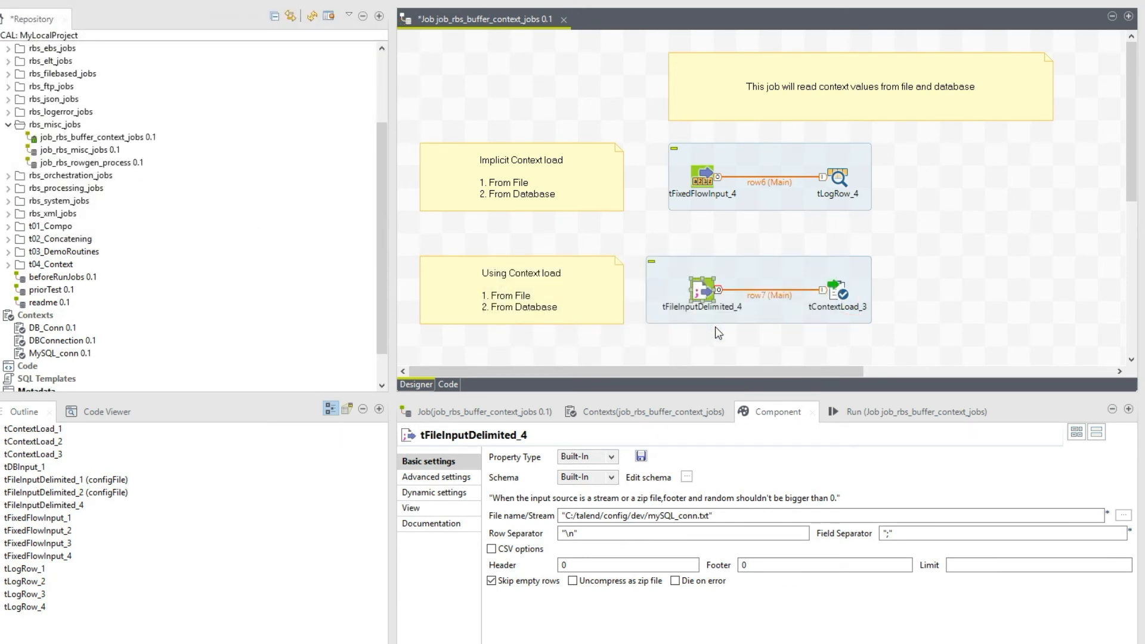
key("ctrl+s")
Step: Review the job's context variables, the settings of tFileInputDelimited_4 and the input and output schema of tContextLoad_3
left_click(628, 413)
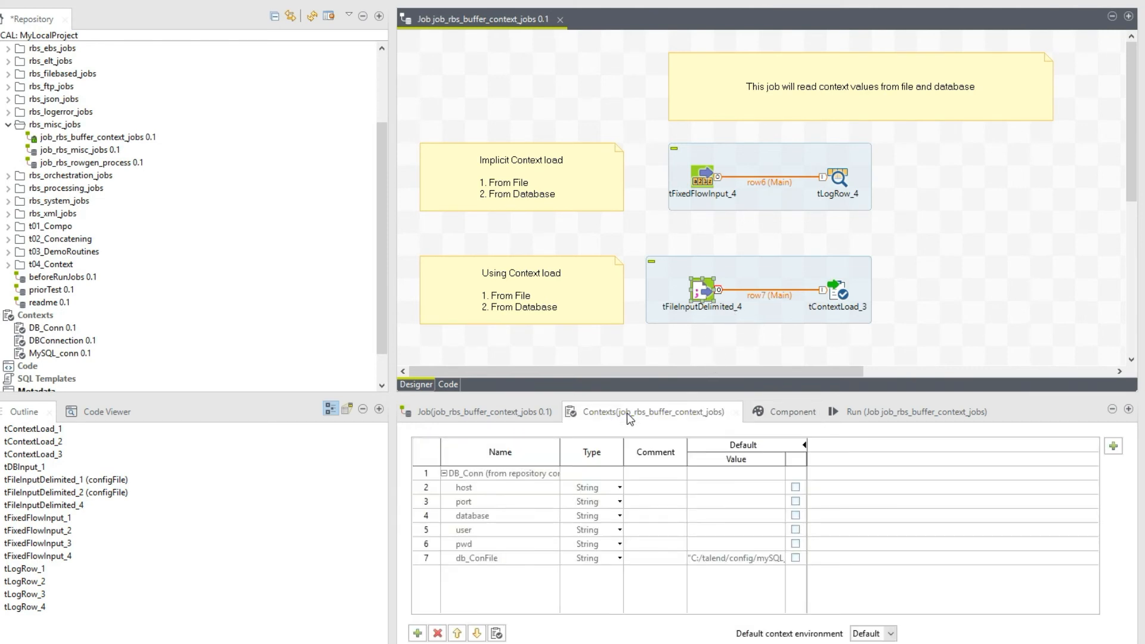
left_click(705, 292)
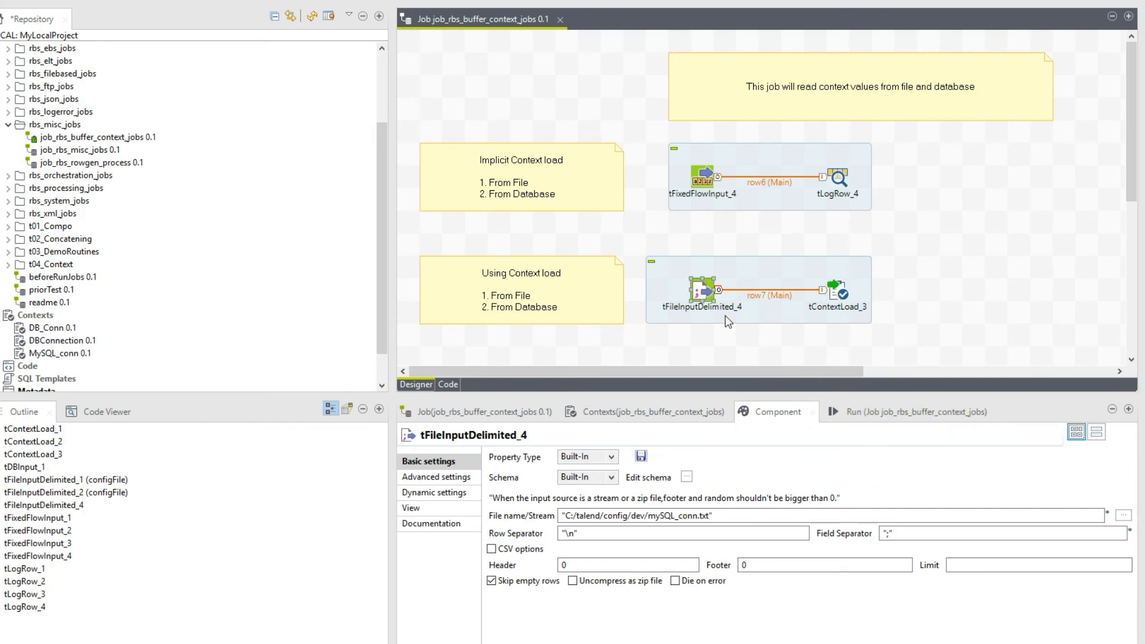
left_click(836, 291)
left_click(686, 458)
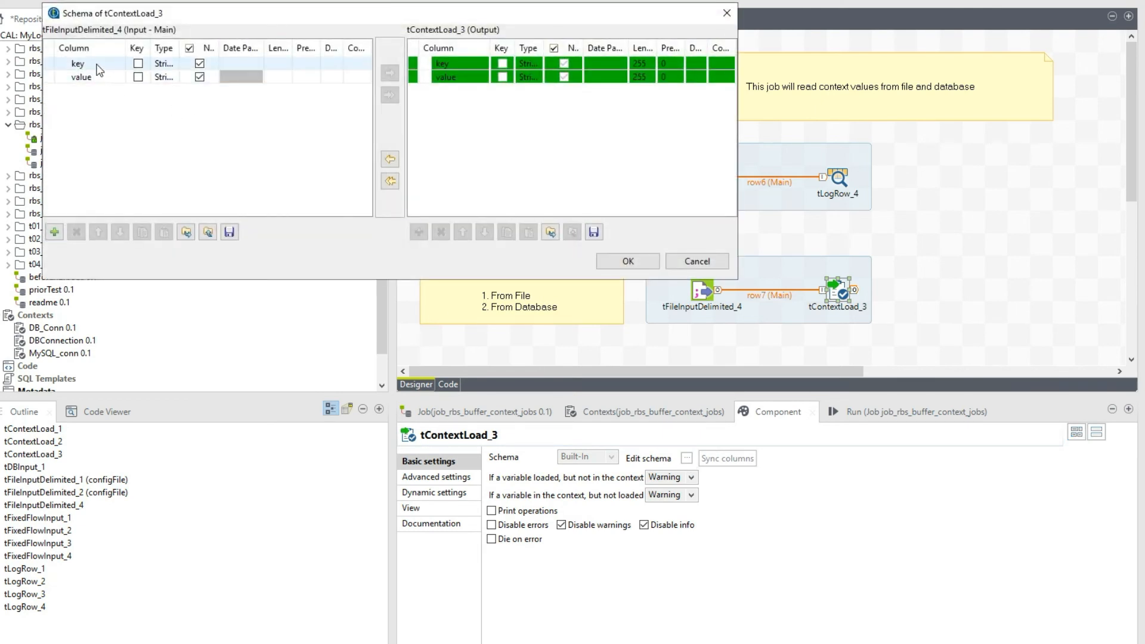
left_click(643, 263)
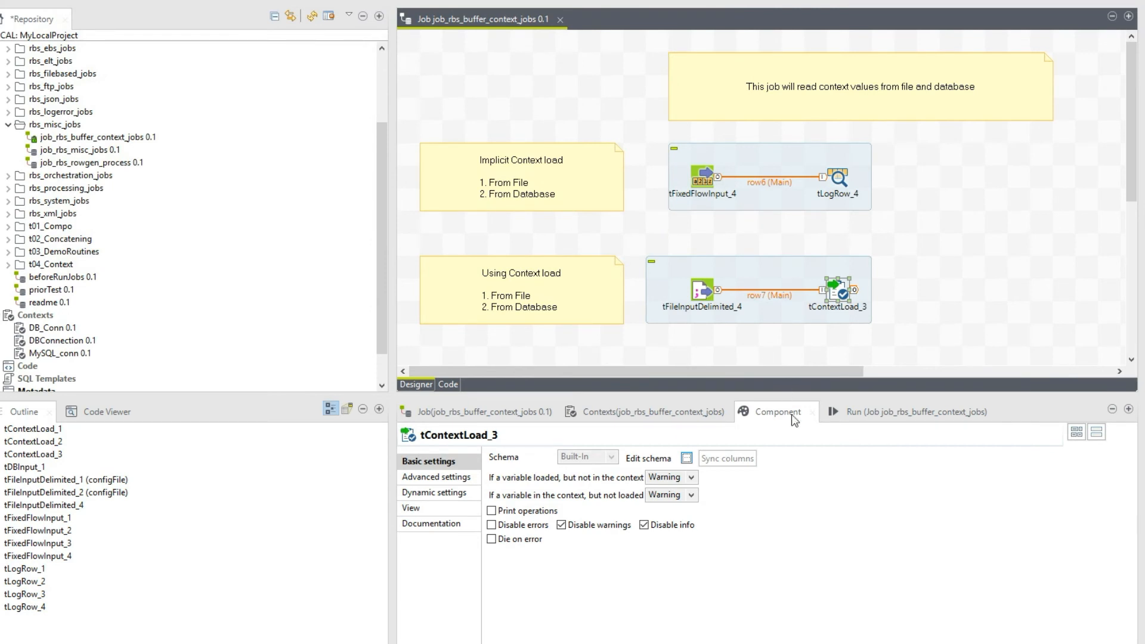
Step: Run the job, and check the file path and row separator of tFileInputDelimited_4
left_click(846, 412)
left_click(527, 475)
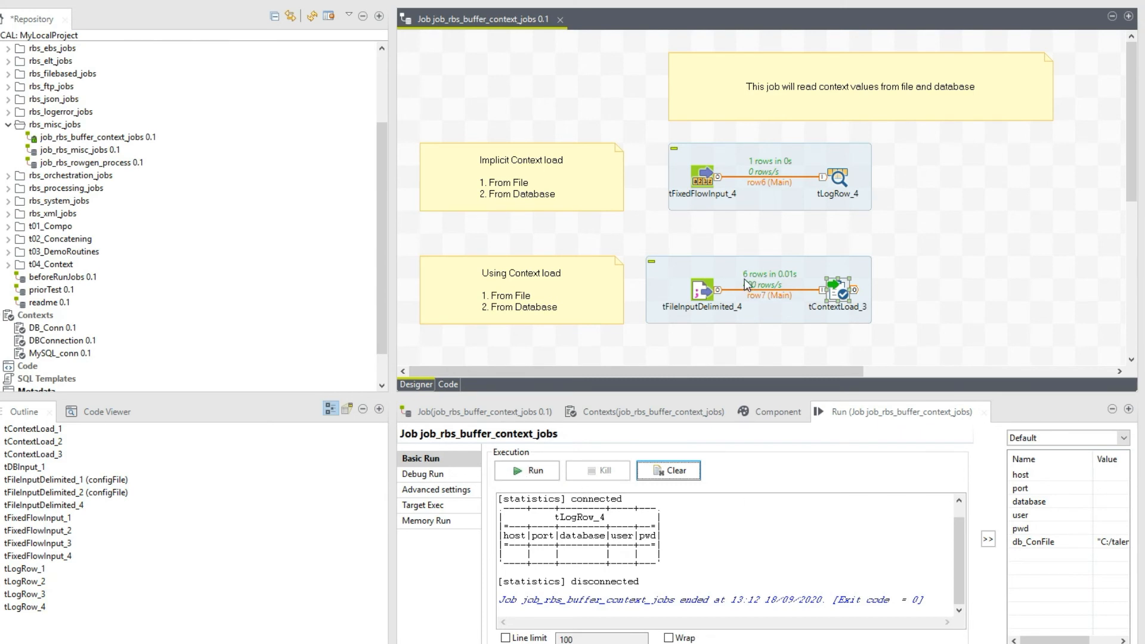
double_click(702, 291)
left_click_drag(579, 515, 714, 517)
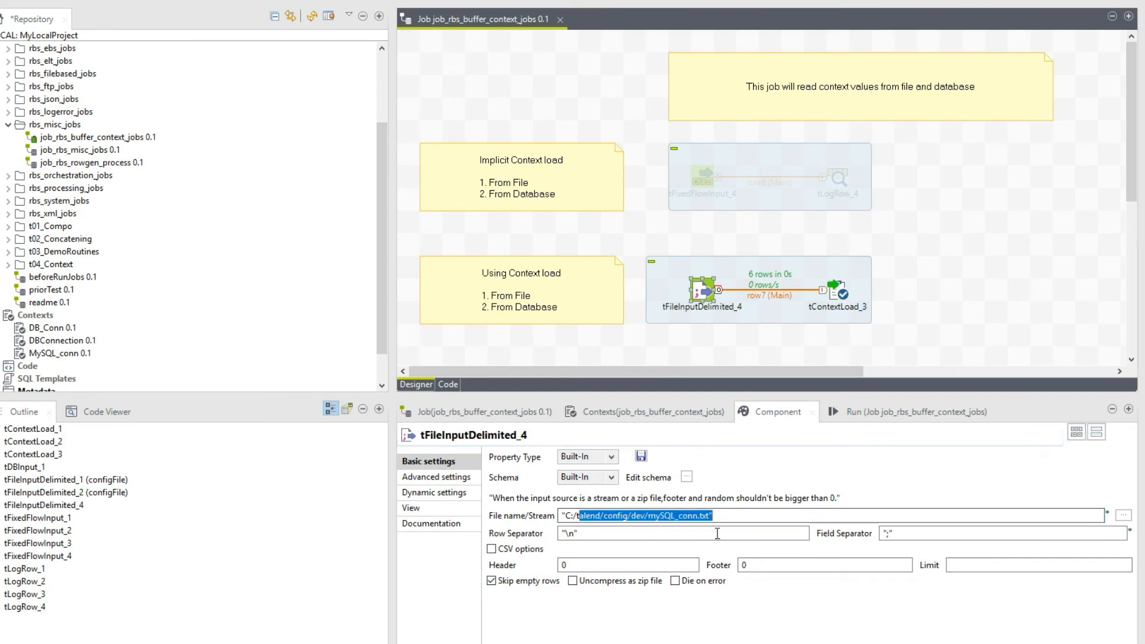
double_click(562, 534)
Step: Set the field separator of tFileInputDelimited_4 to "," and save the job
left_click(887, 533)
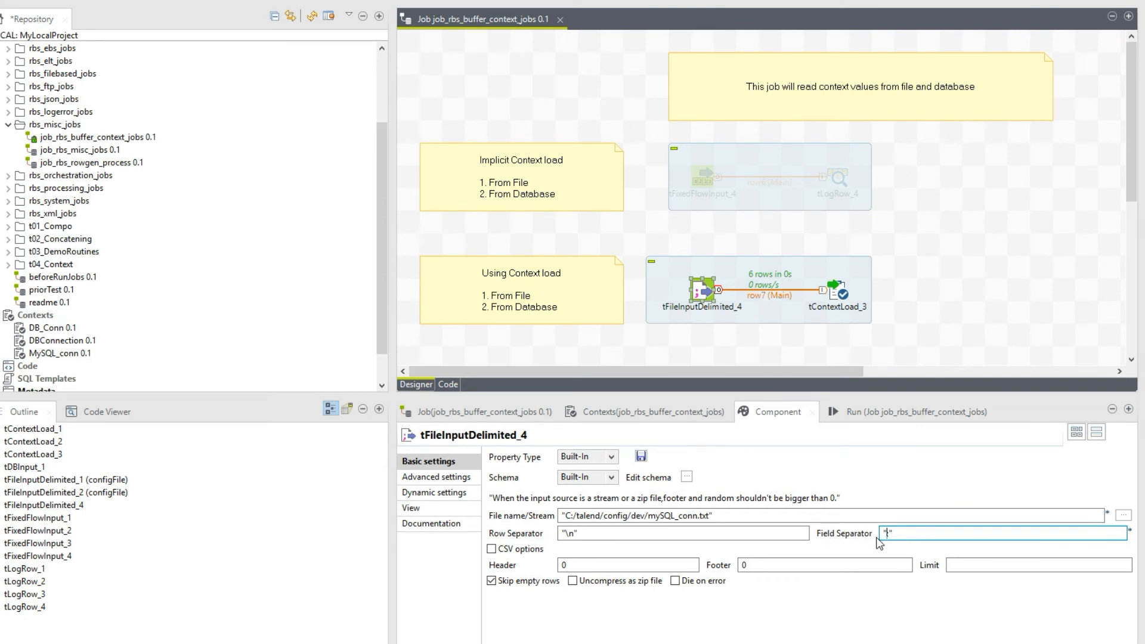
type(",")
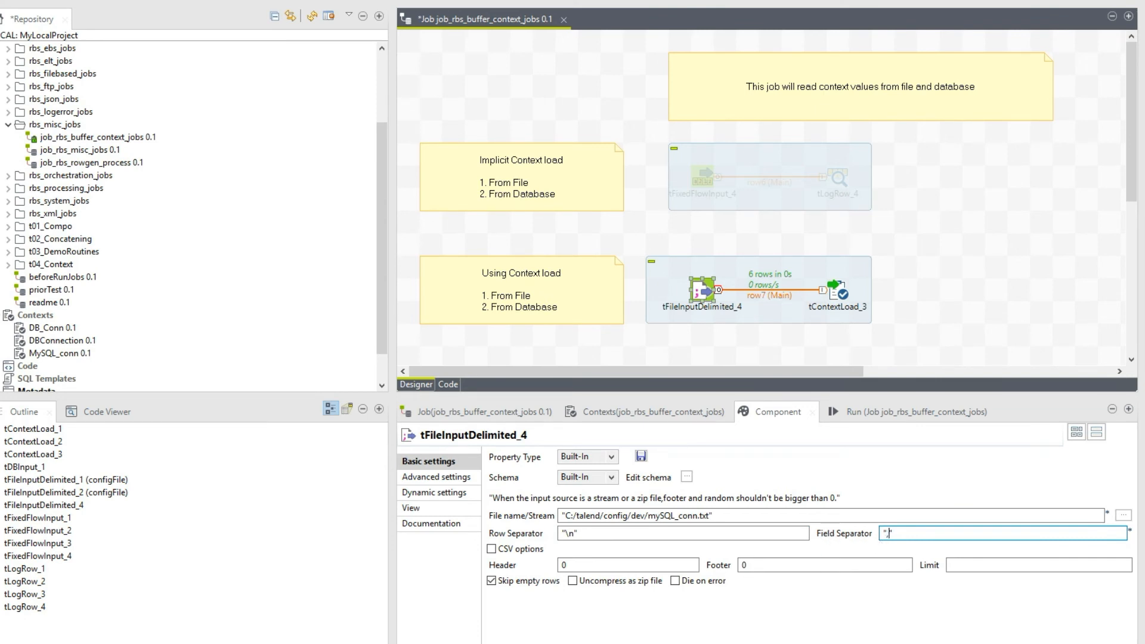
double_click(886, 532)
left_click(910, 538)
key("ctrl+s")
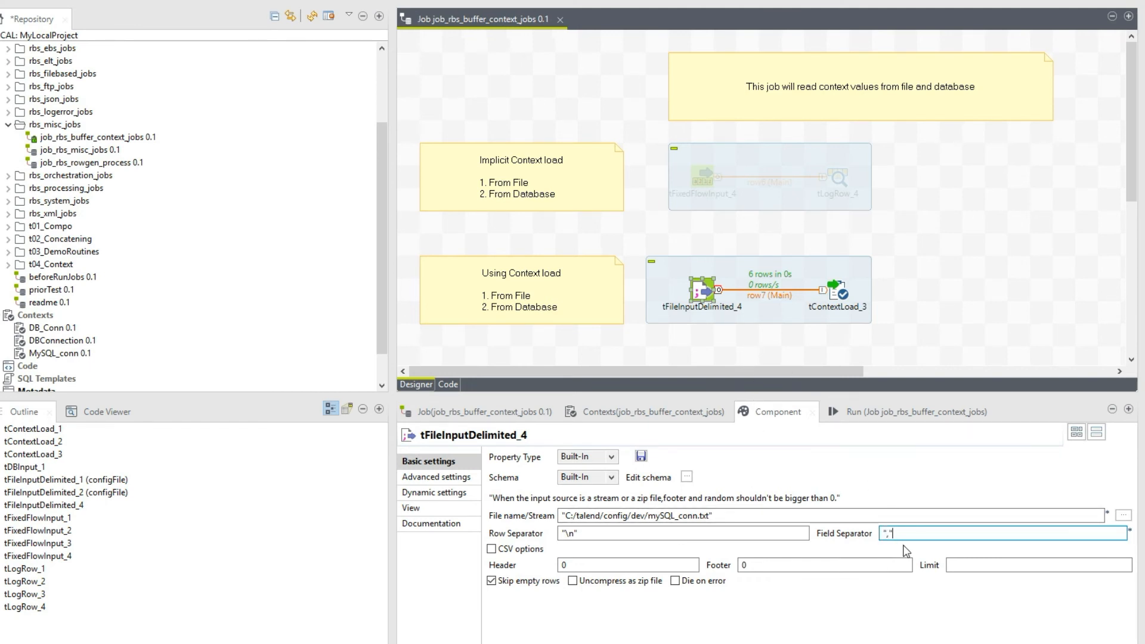
Step: Run the job again and check the context keys and values that tContextLoad_3 prints in the console
left_click(871, 417)
left_click(513, 471)
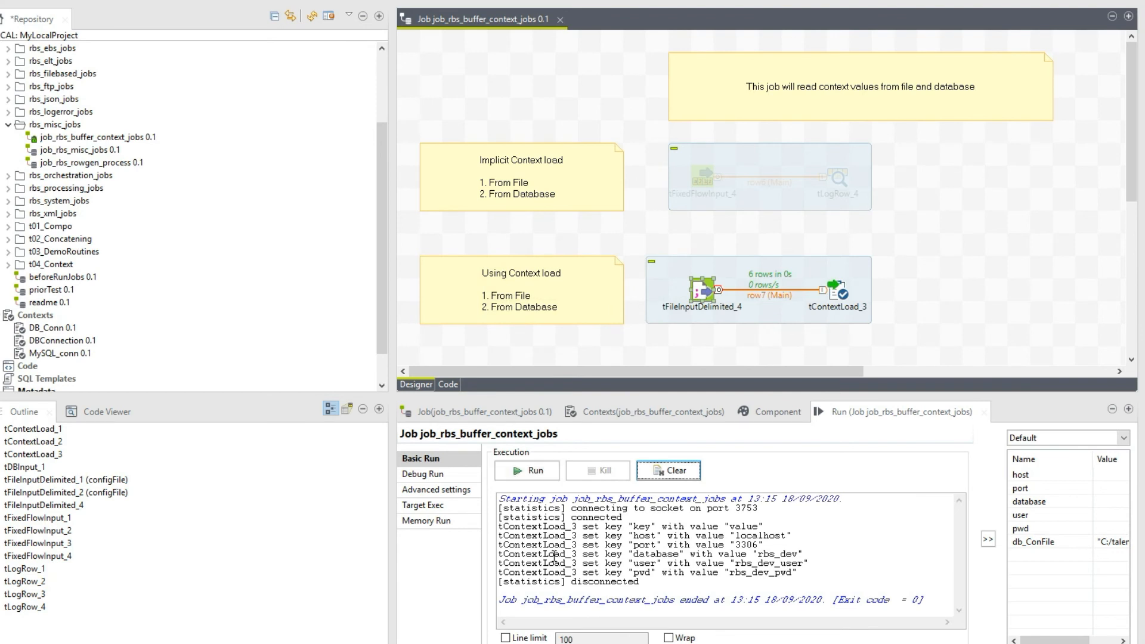
left_click_drag(639, 535, 646, 535)
left_click_drag(740, 535, 770, 539)
left_click_drag(645, 545, 644, 554)
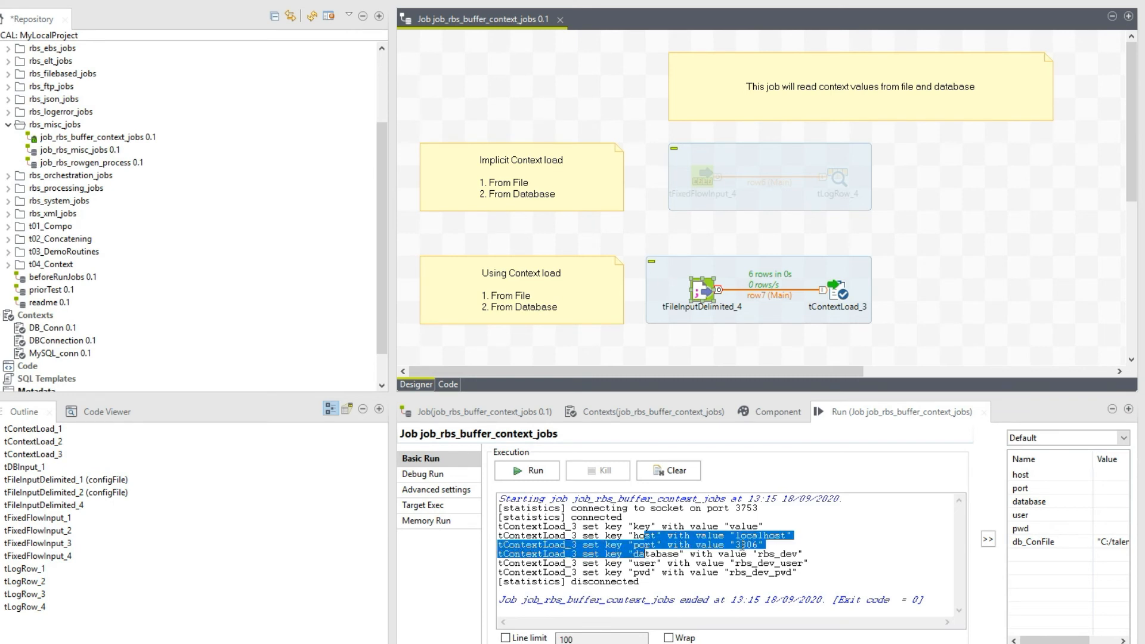
left_click(764, 565)
Step: Switch to MySQL Workbench, examine the url and param rows of the job_detail query result, and return to Talend
mouse_move(310, 643)
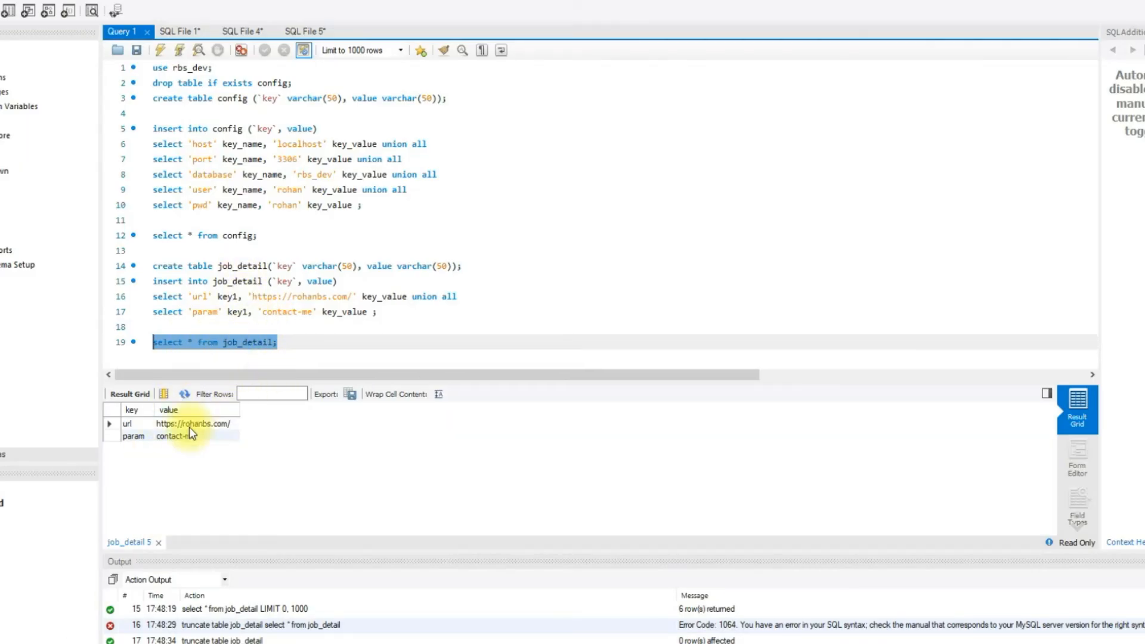
left_click(162, 425)
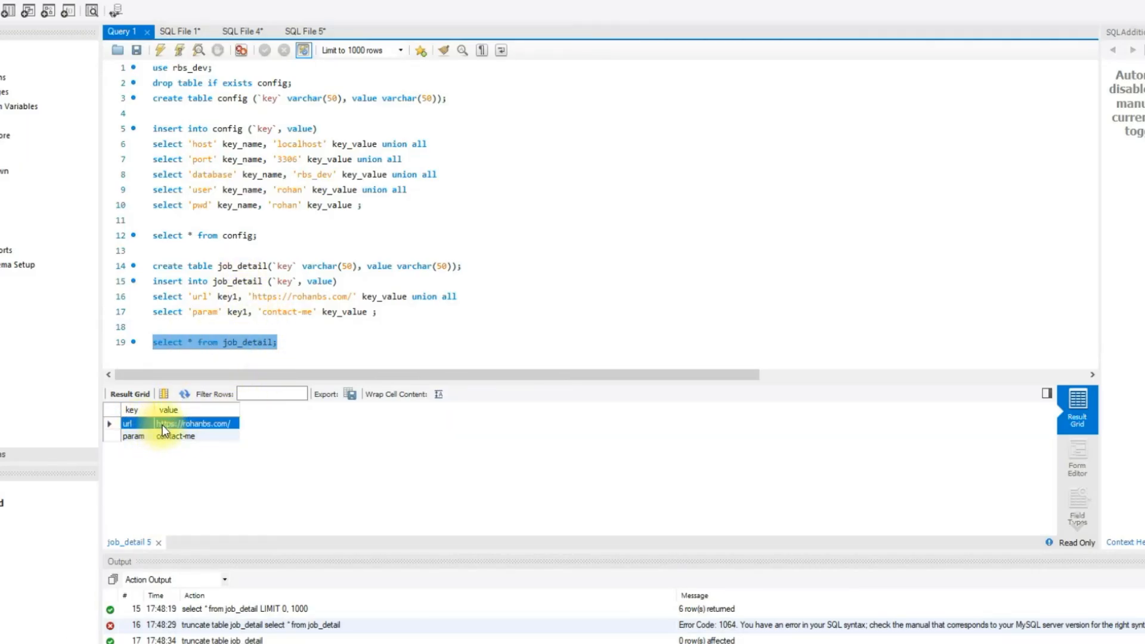
left_click(150, 437)
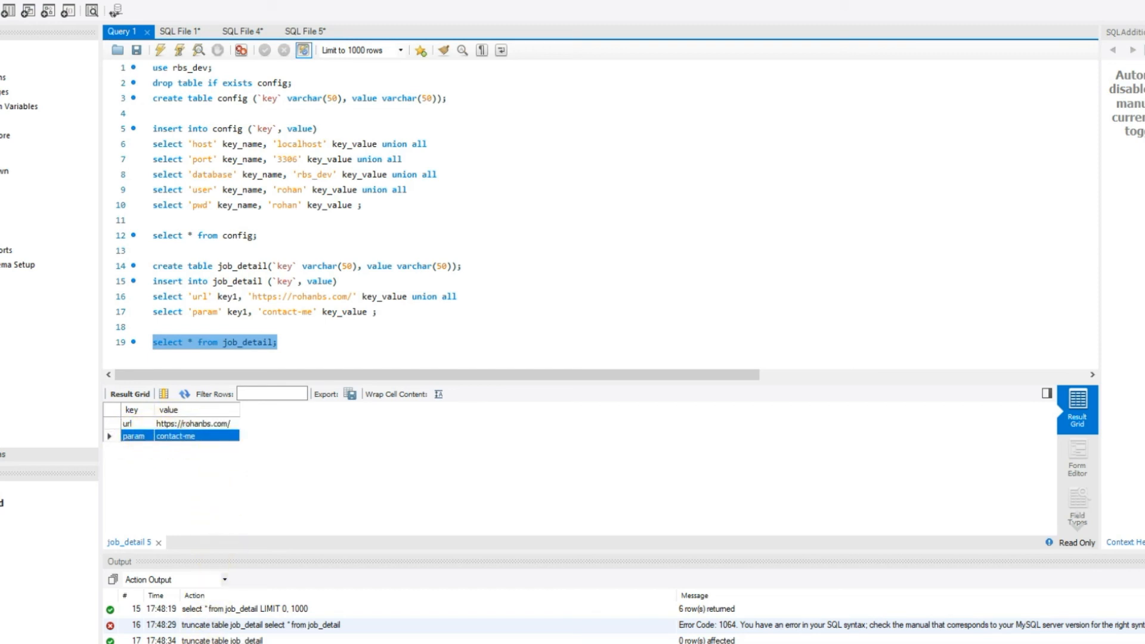
left_click(166, 636)
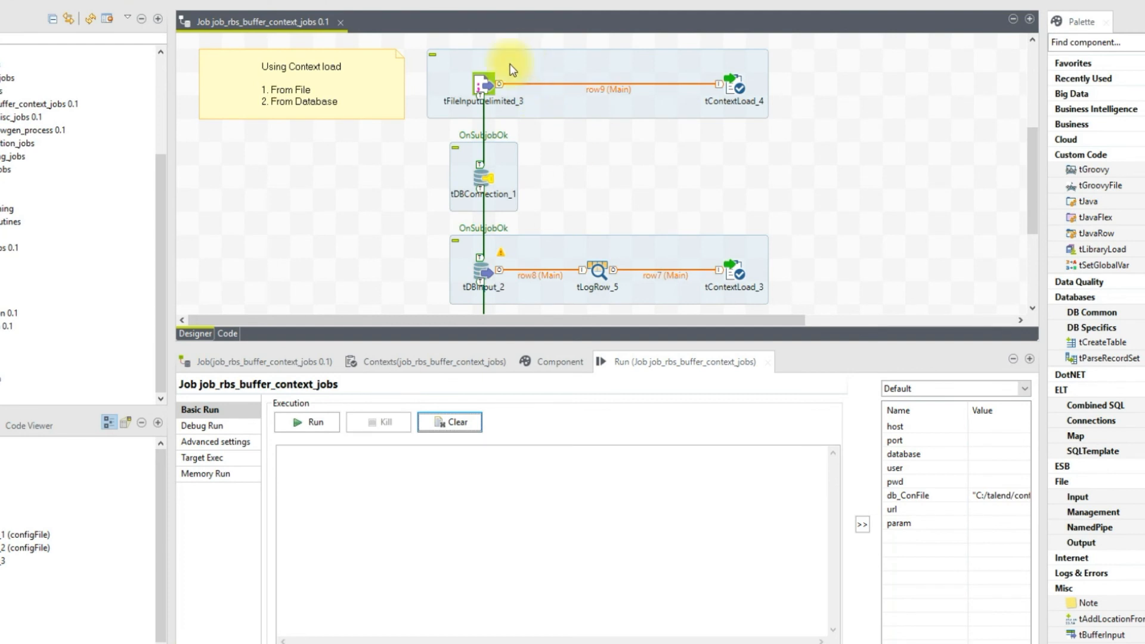
Step: Review the file path of tFileInputDelimited_3 and the context-based connection settings of tDBConnection_1
left_click(482, 85)
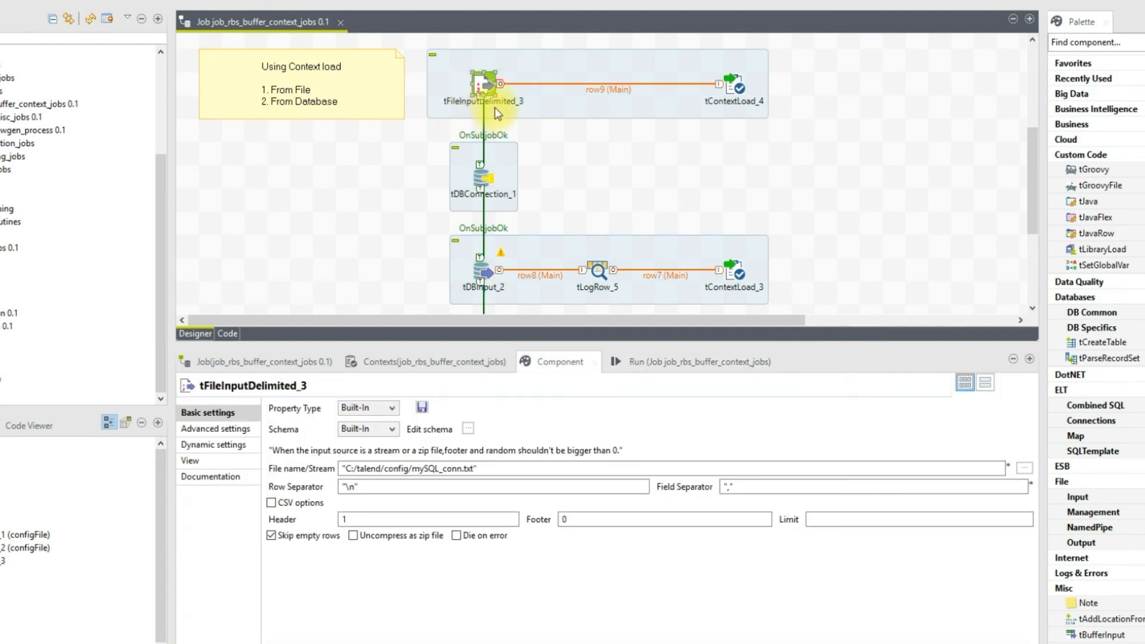
left_click(472, 468)
left_click_drag(473, 469, 345, 478)
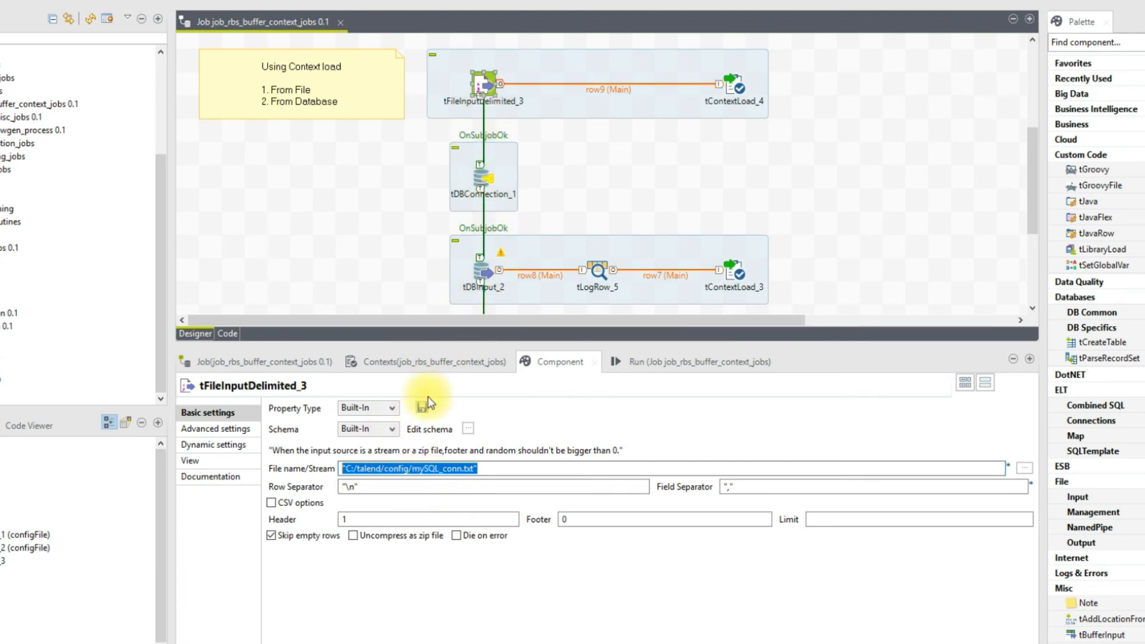
left_click(478, 181)
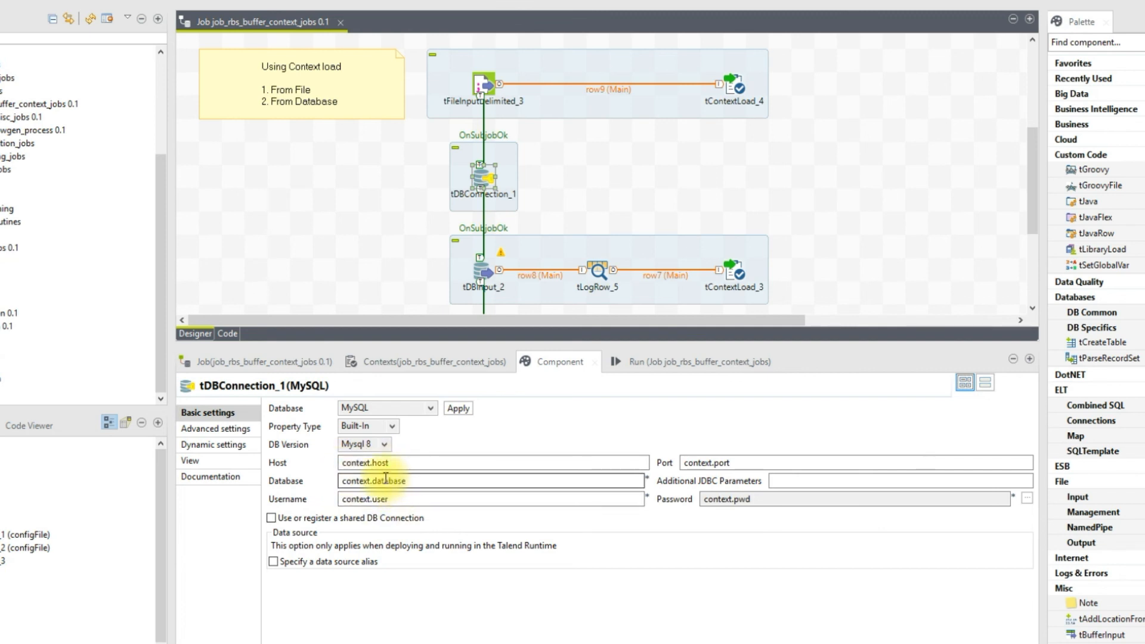
left_click(483, 85)
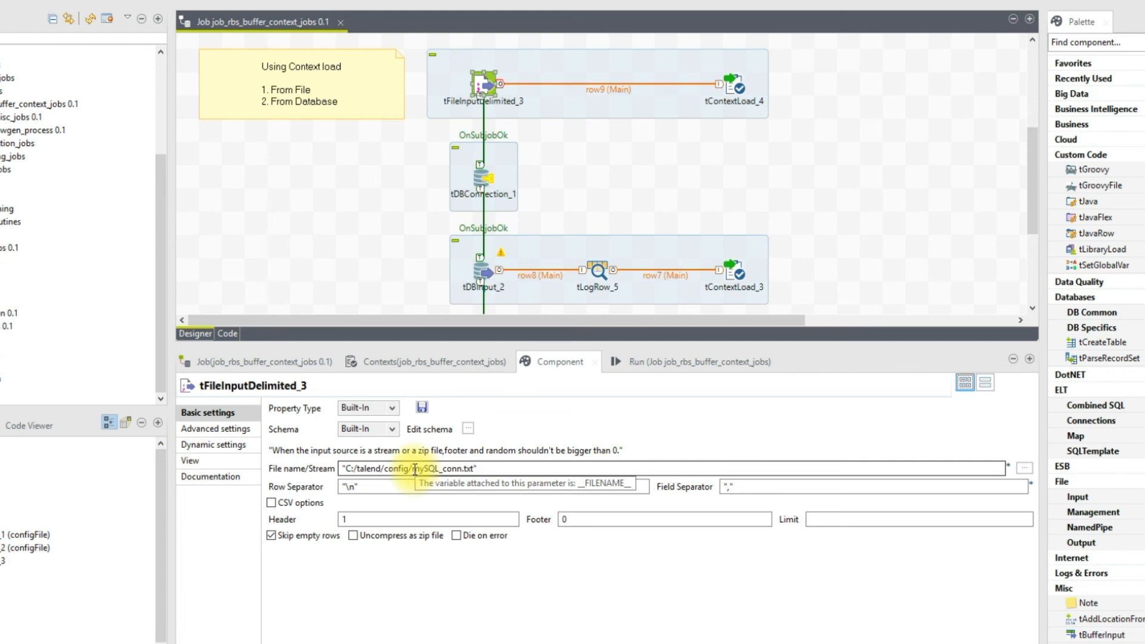
left_click(482, 175)
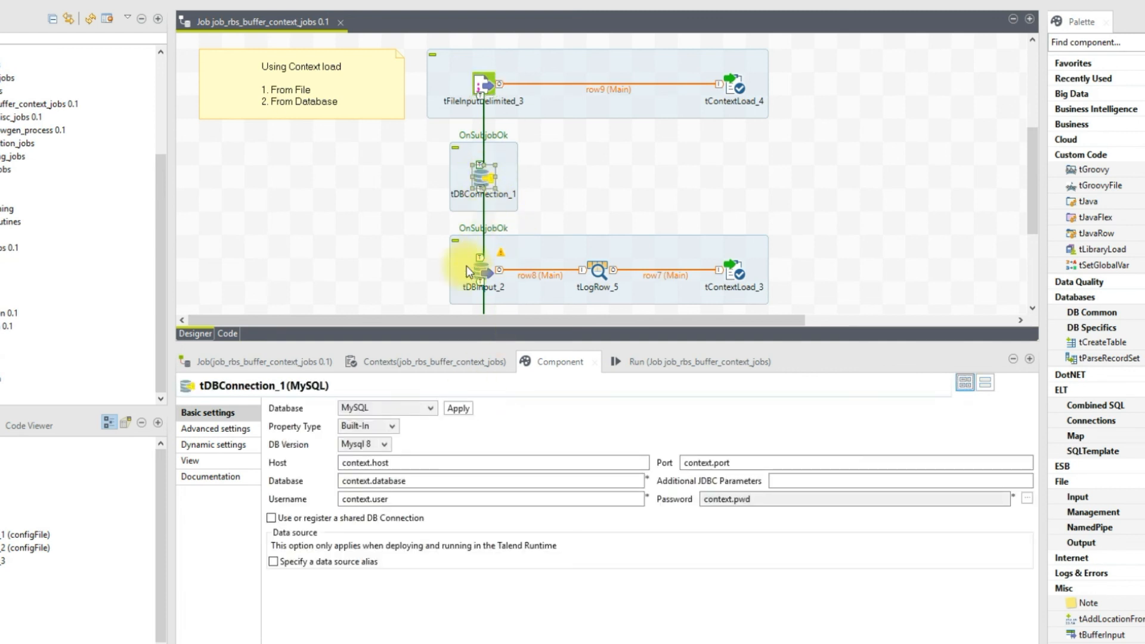
Step: Examine the job_detail query in tDBInput_2 and the basic settings of tContextLoad_3
left_click(484, 267)
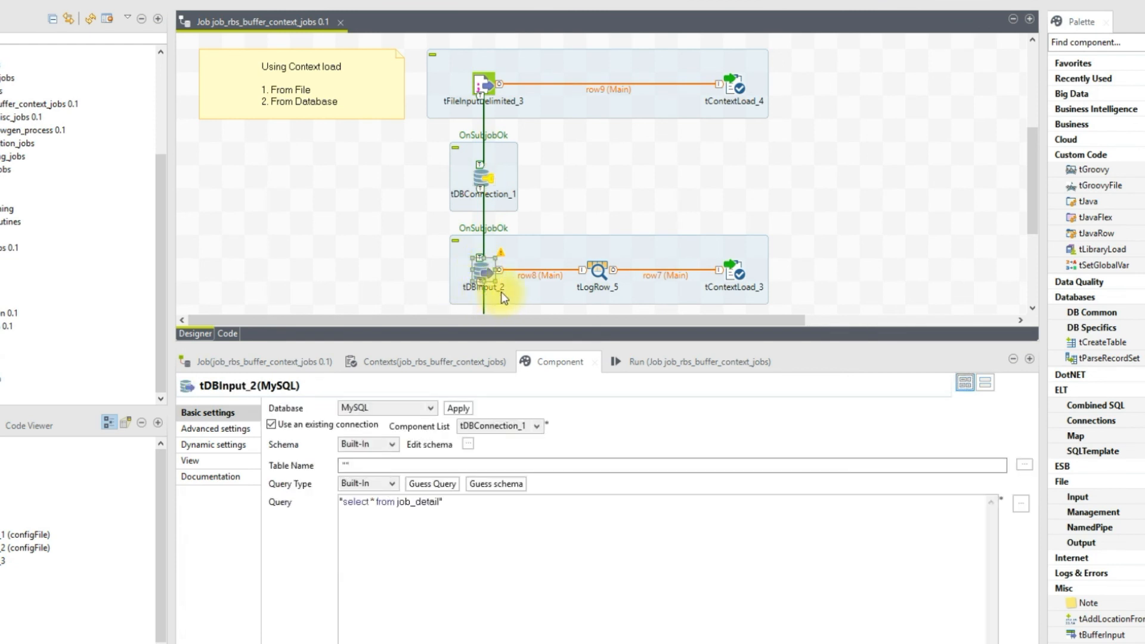
left_click_drag(442, 502, 396, 497)
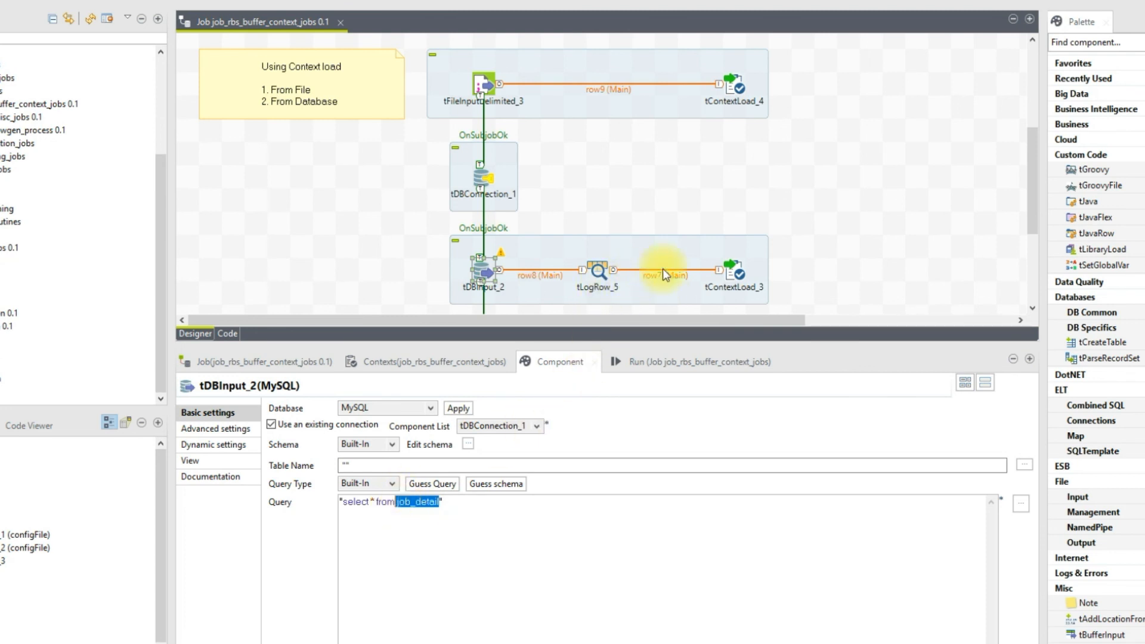
left_click(737, 277)
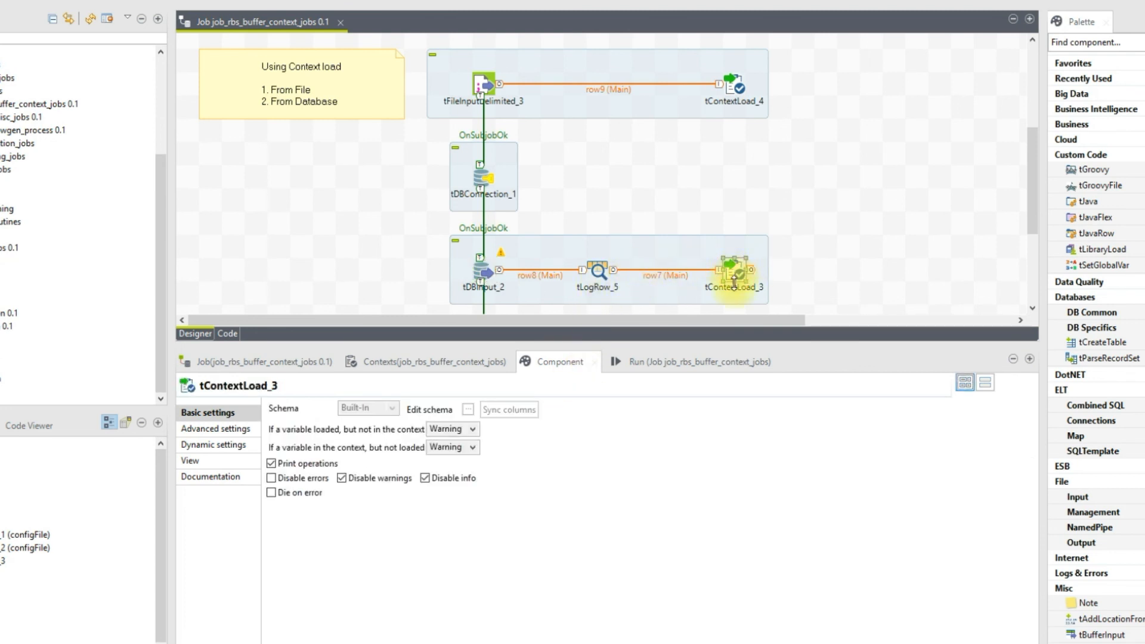
Step: Compare the job's url and param context variables with the matching job_detail rows in MySQL Workbench
left_click(412, 361)
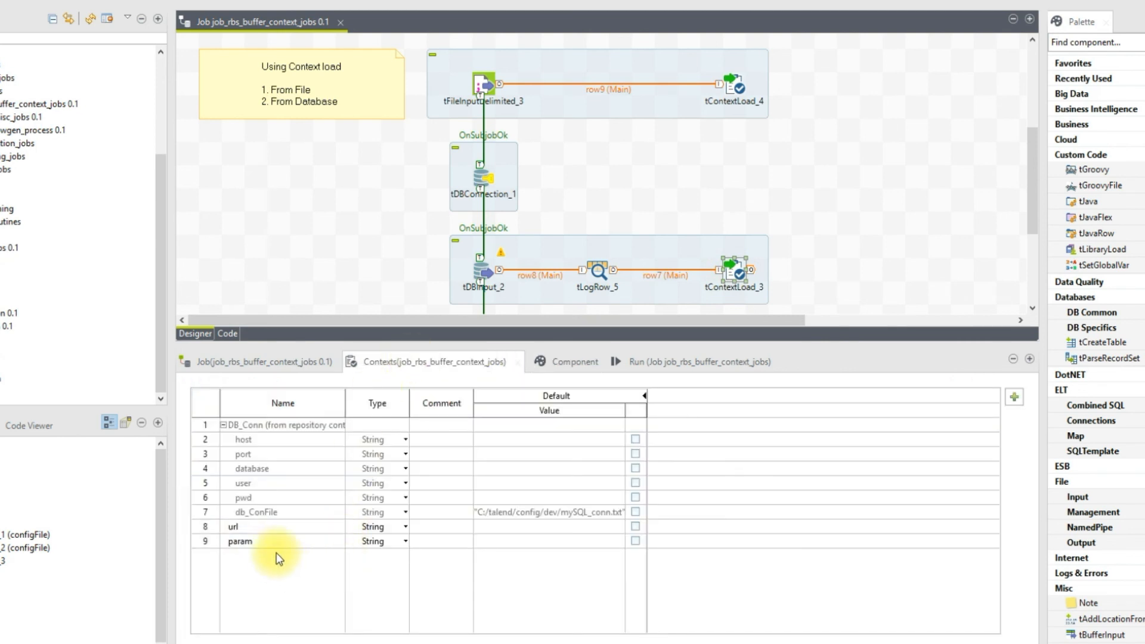
left_click(236, 541)
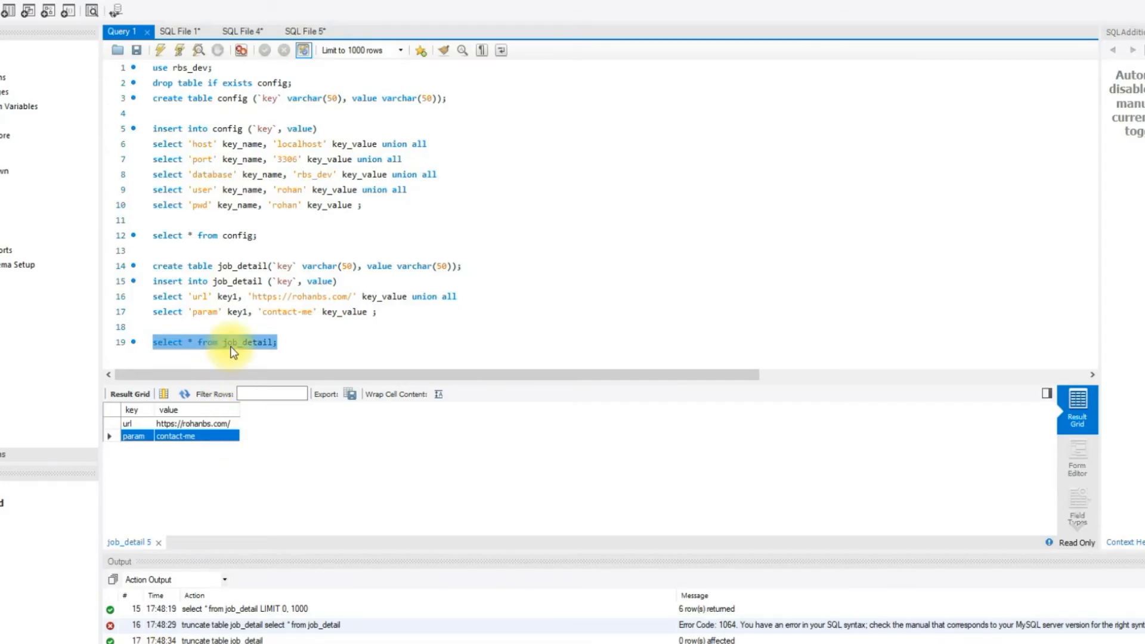
left_click(133, 435)
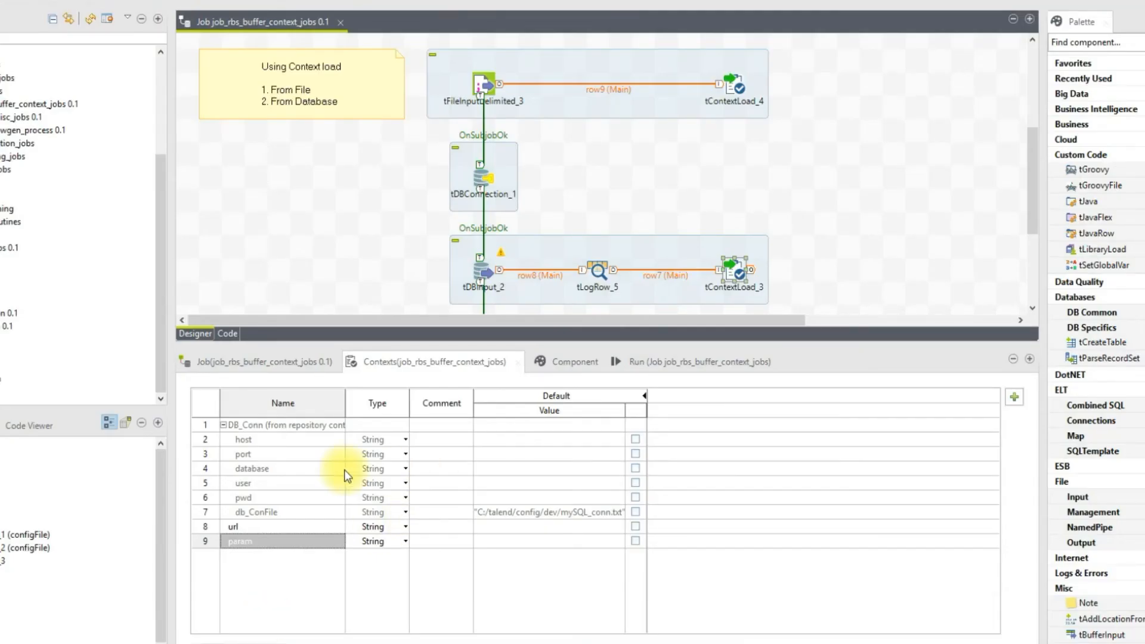
left_click(256, 526)
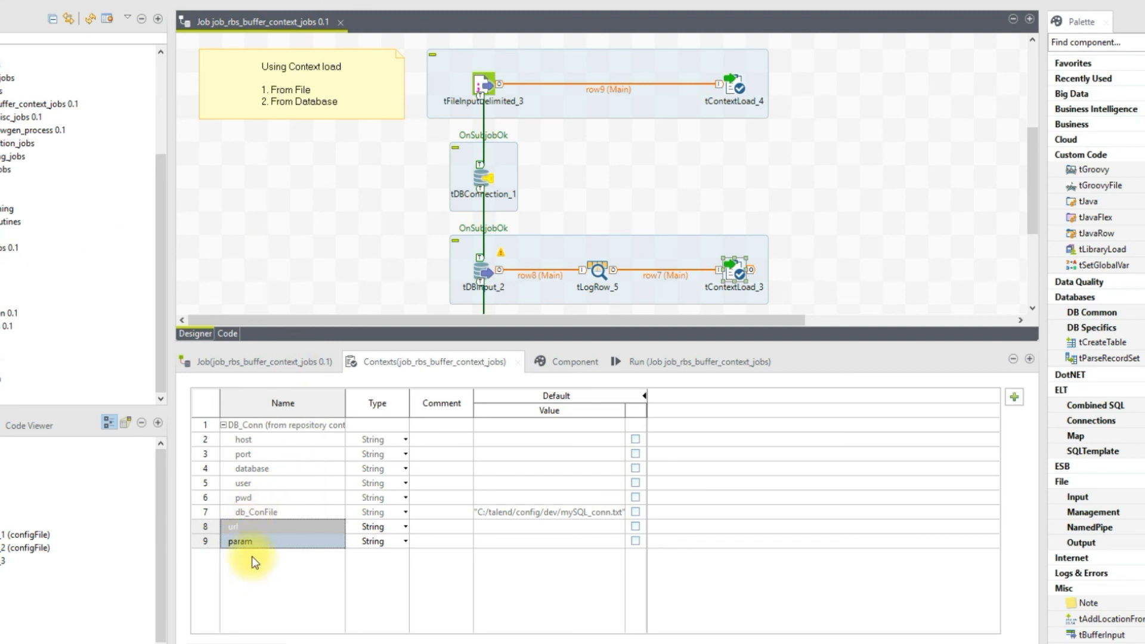
left_click(296, 544)
Step: Check the basic settings of tContextLoad_3 and show the code of tJava_1 that prints the context values
left_click(738, 273)
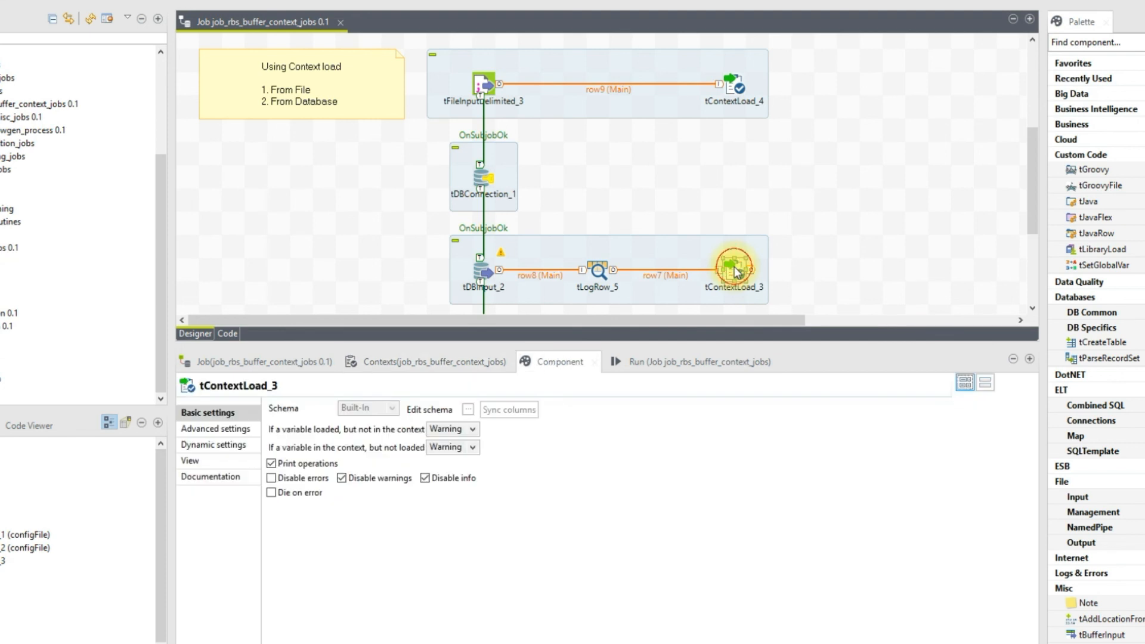
scroll(624, 262, "down", 3)
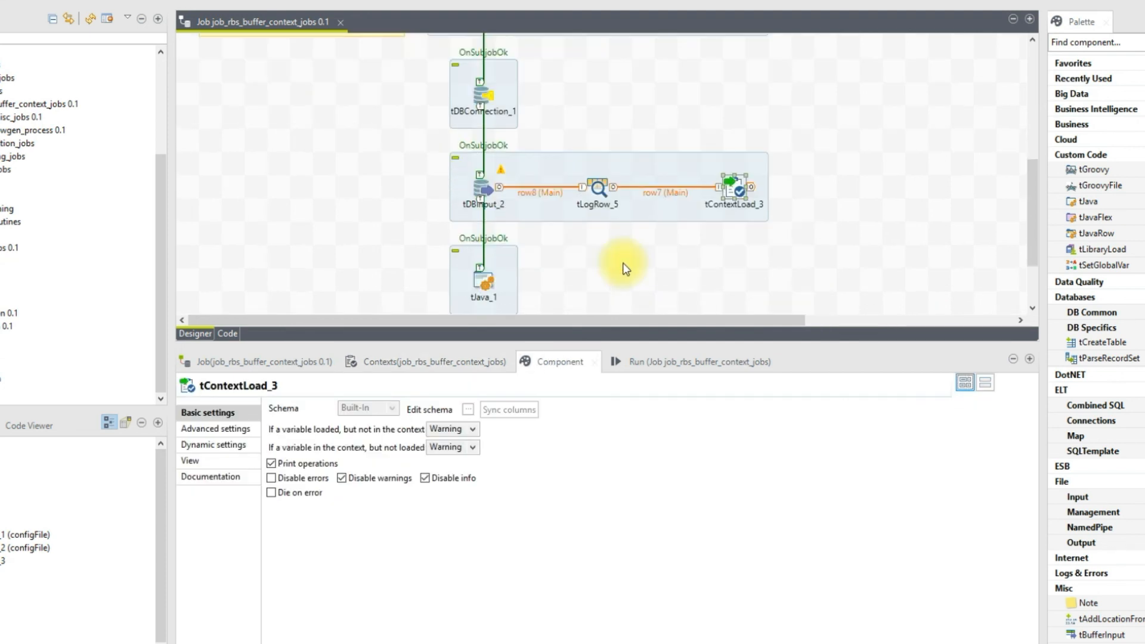
left_click(482, 282)
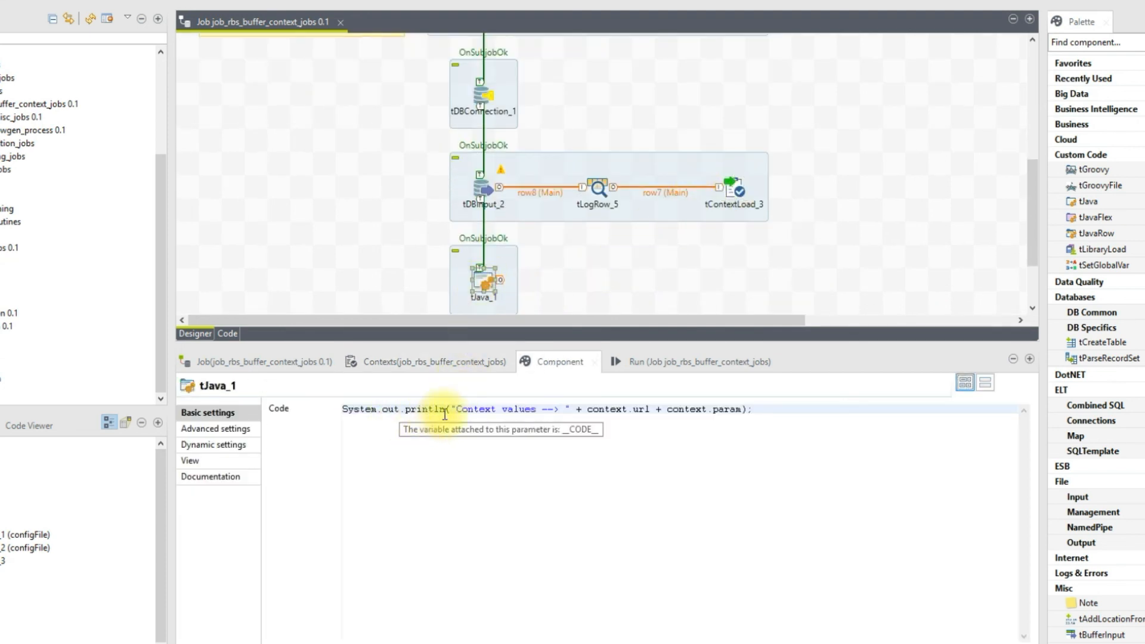
Step: Examine the tJava_1 print statement, including its label text and its context.url and context.param references
left_click_drag(347, 410, 537, 409)
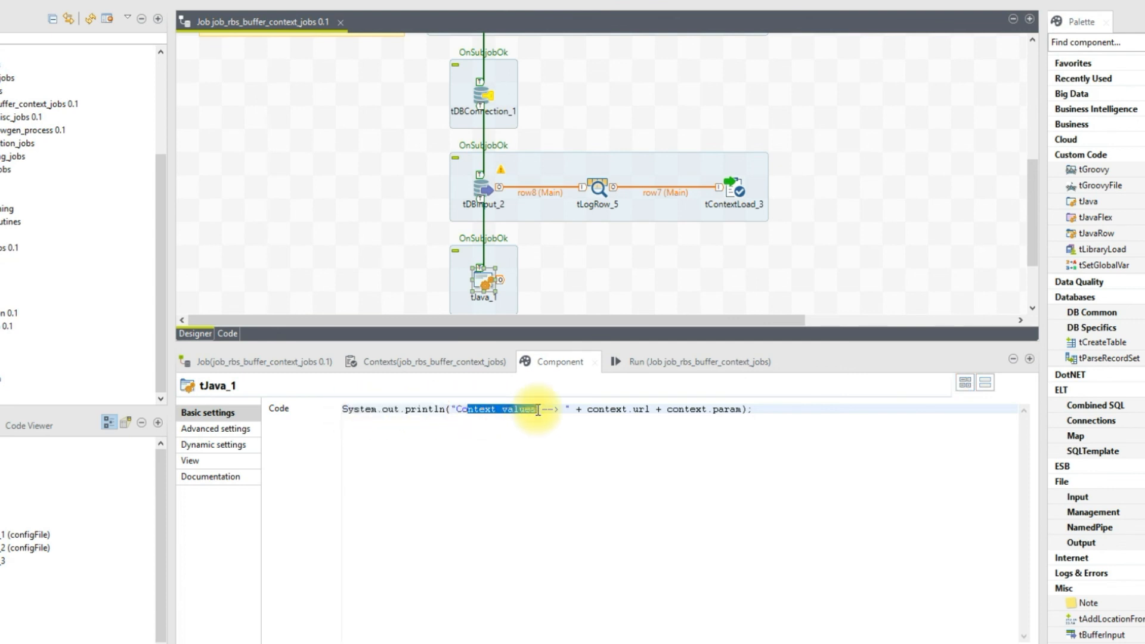
left_click_drag(650, 409, 607, 410)
left_click_drag(689, 410, 723, 412)
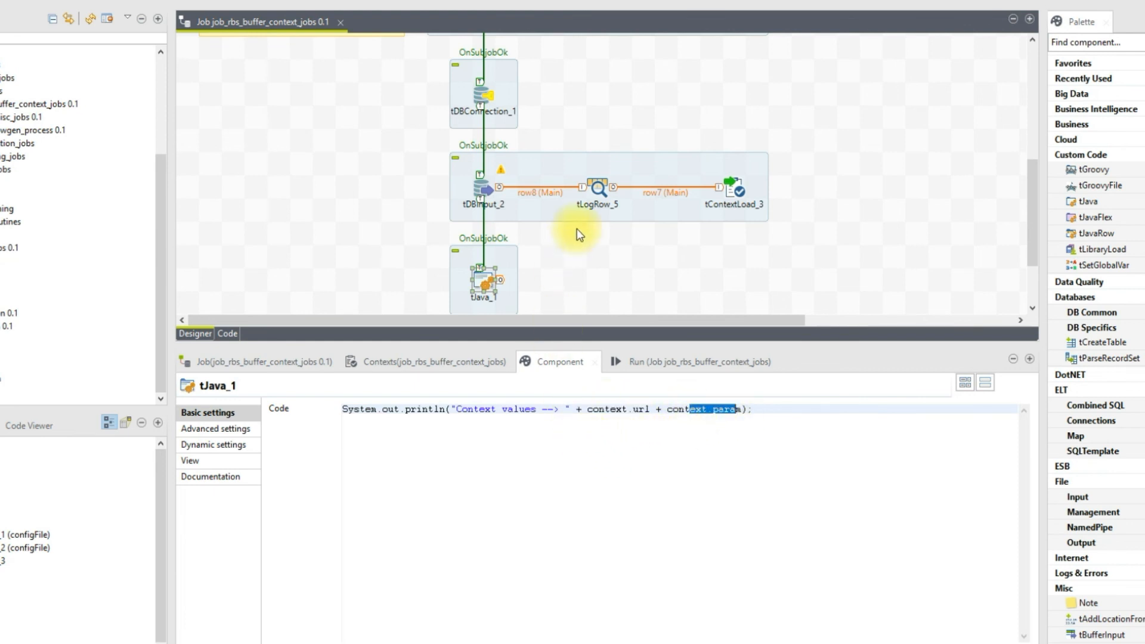
Step: Review the settings of tDBConnection_1, the job_detail query of tDBInput_2 and the options of tContextLoad_3
scroll(577, 230, "up", 2)
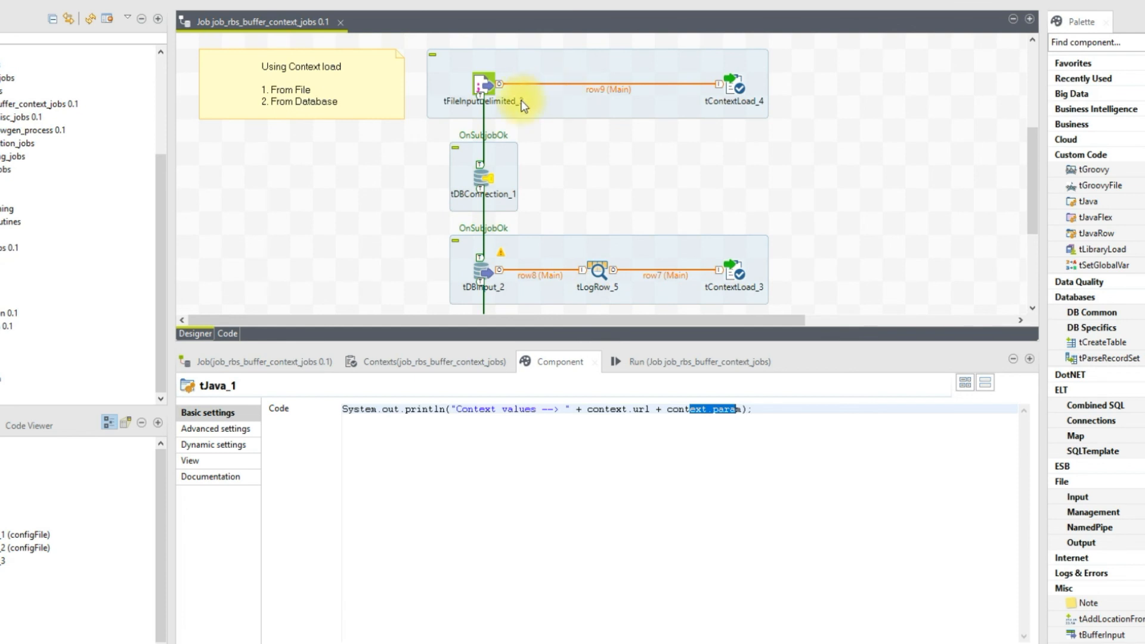
left_click(484, 176)
left_click(481, 270)
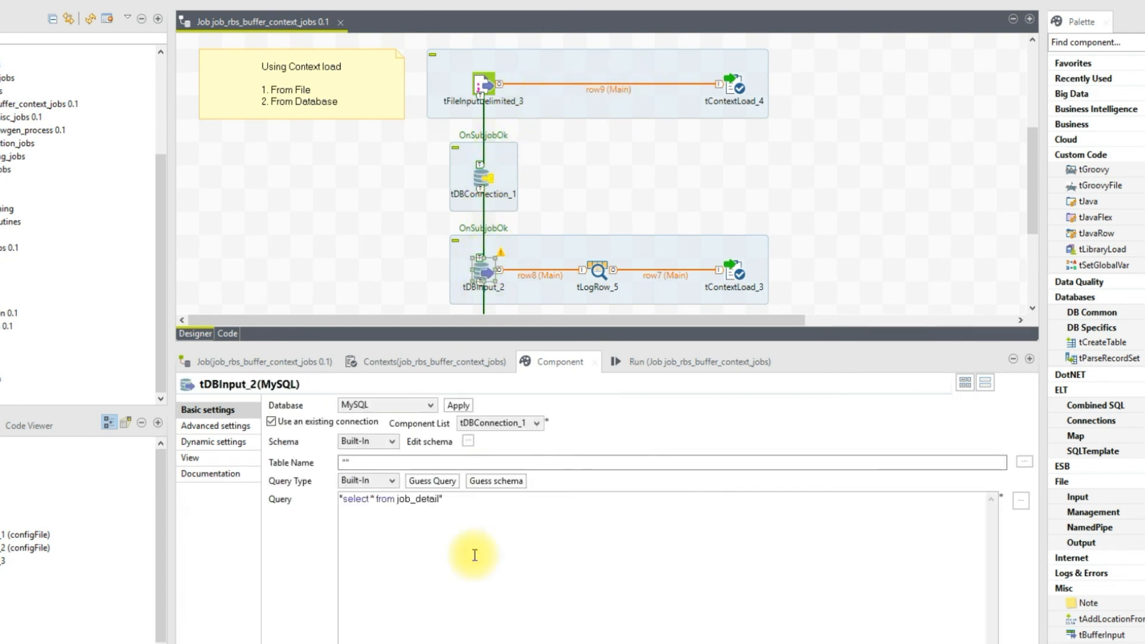
left_click(735, 274)
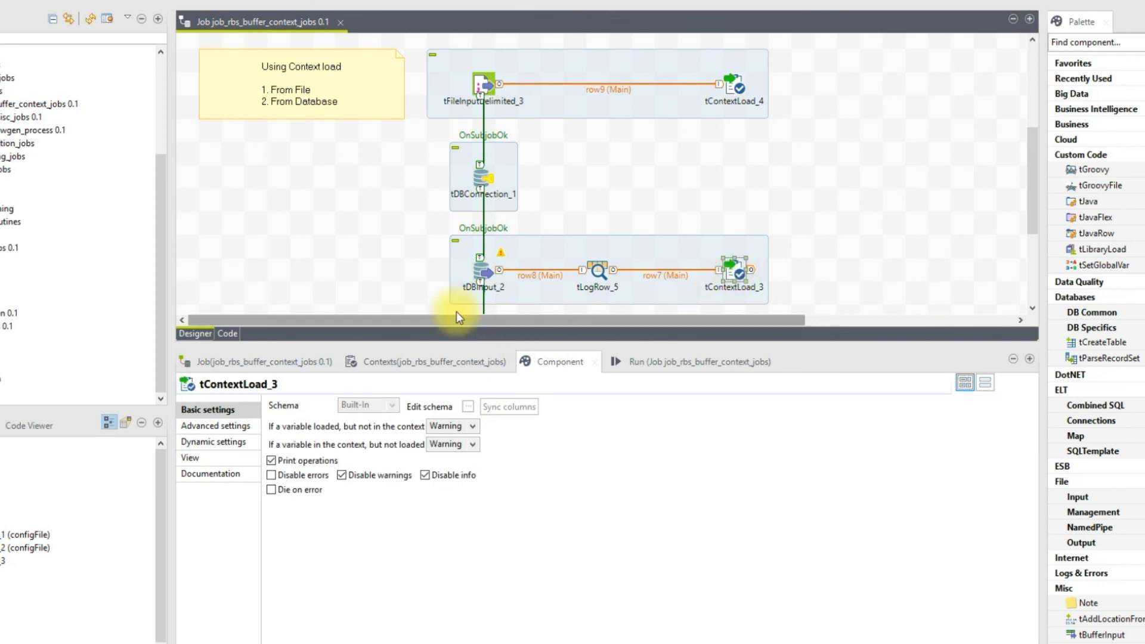
Step: Run the job job_rbs_buffer_context_jobs and enlarge the area showing its execution output
scroll(418, 280, "down", 3)
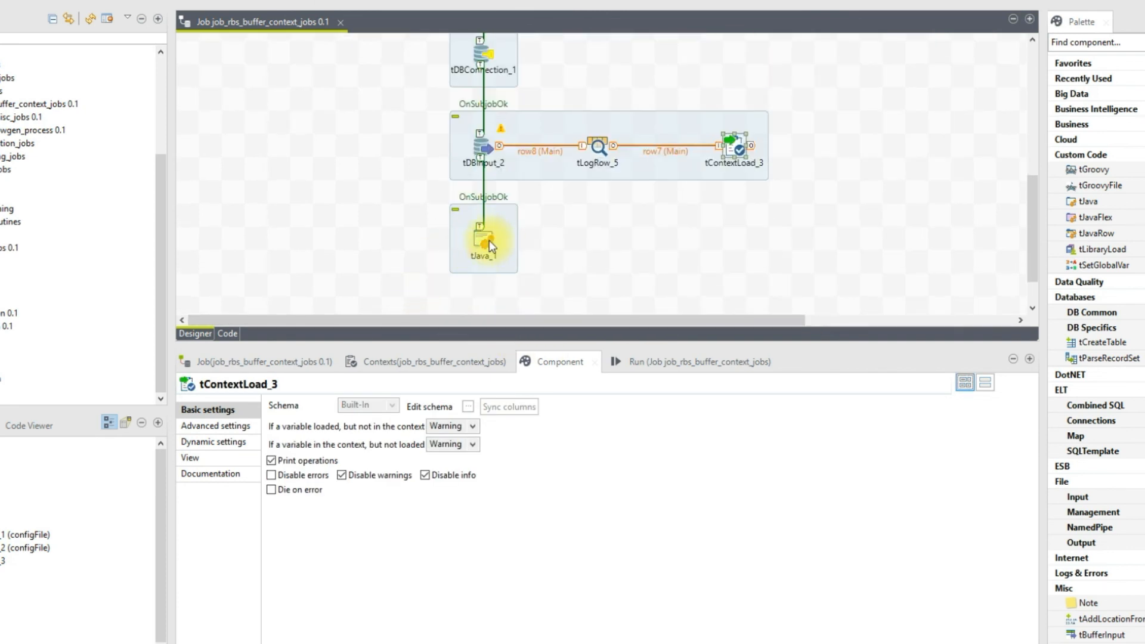
left_click(489, 242)
left_click(657, 361)
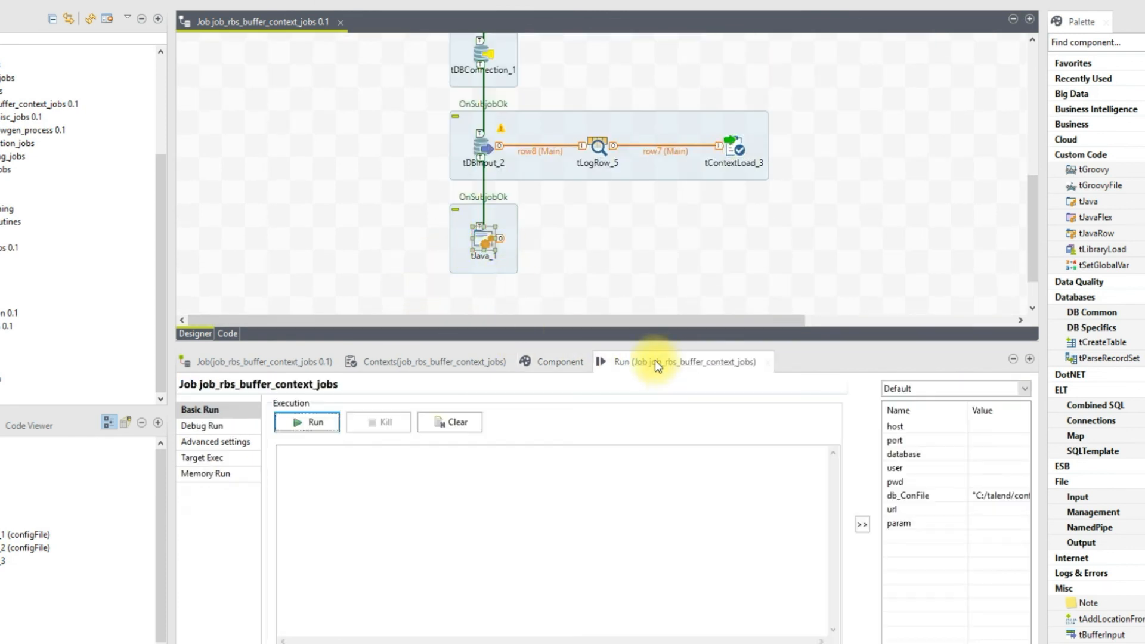
left_click(291, 424)
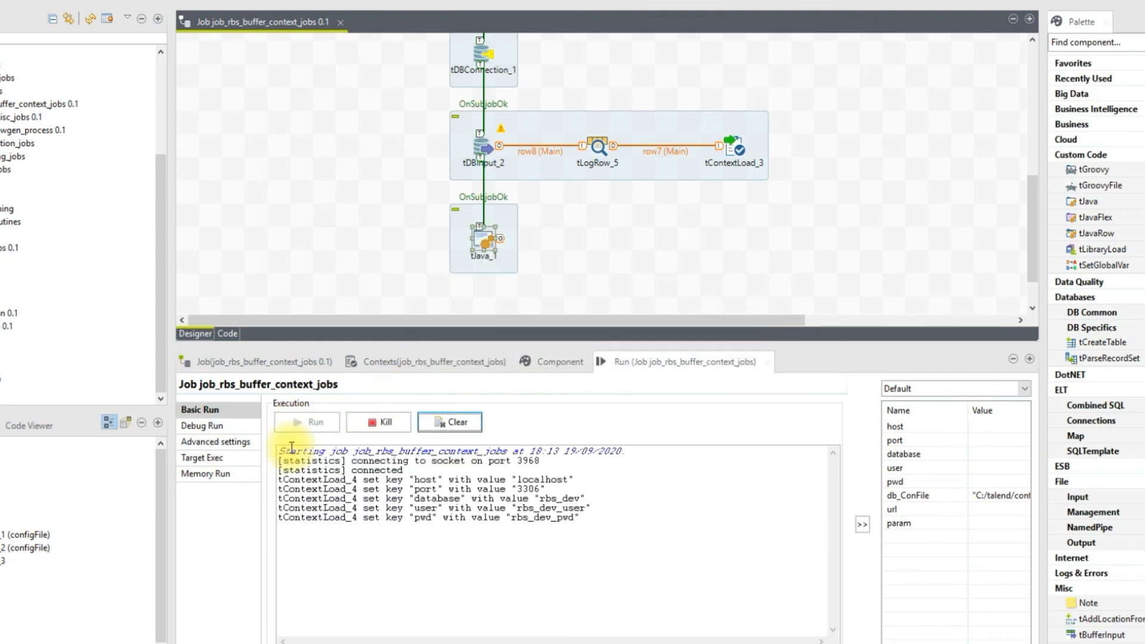
left_click_drag(593, 346, 587, 272)
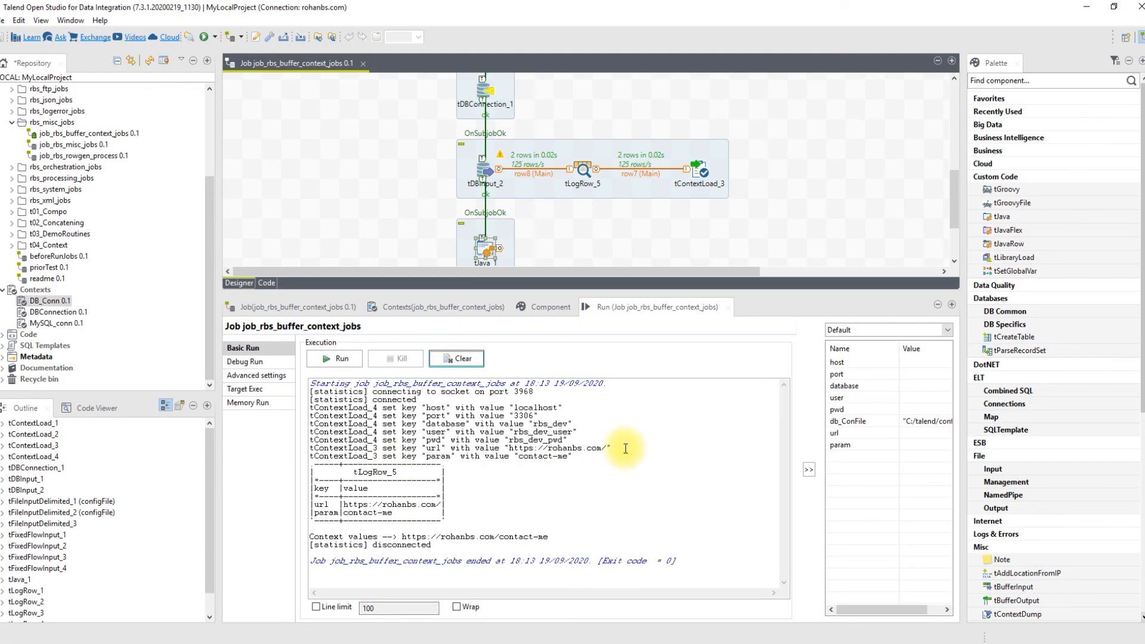
Step: Examine the context load lines in the run output, including the database connection keys set by tContextLoad_4
left_click_drag(572, 457, 309, 408)
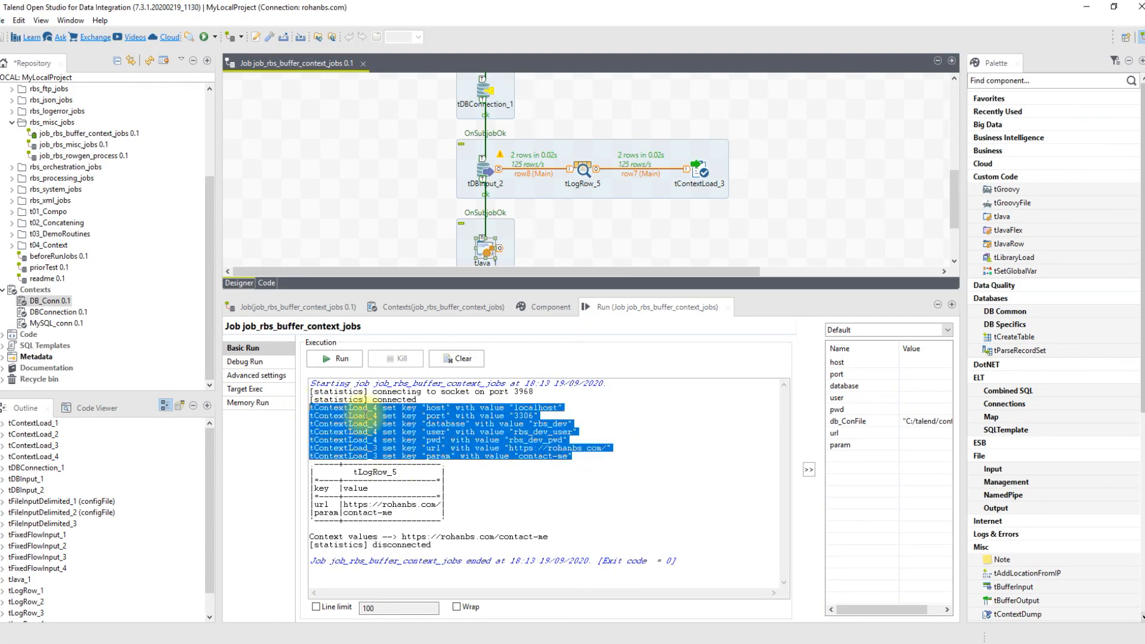
scroll(754, 158, "up", 3)
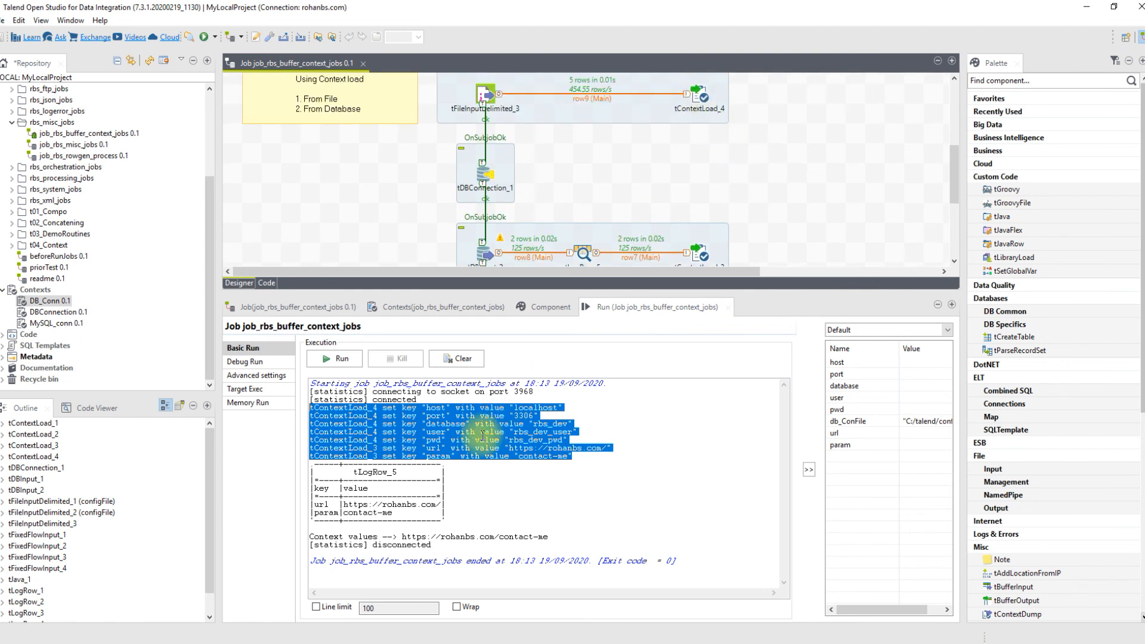
left_click(546, 418)
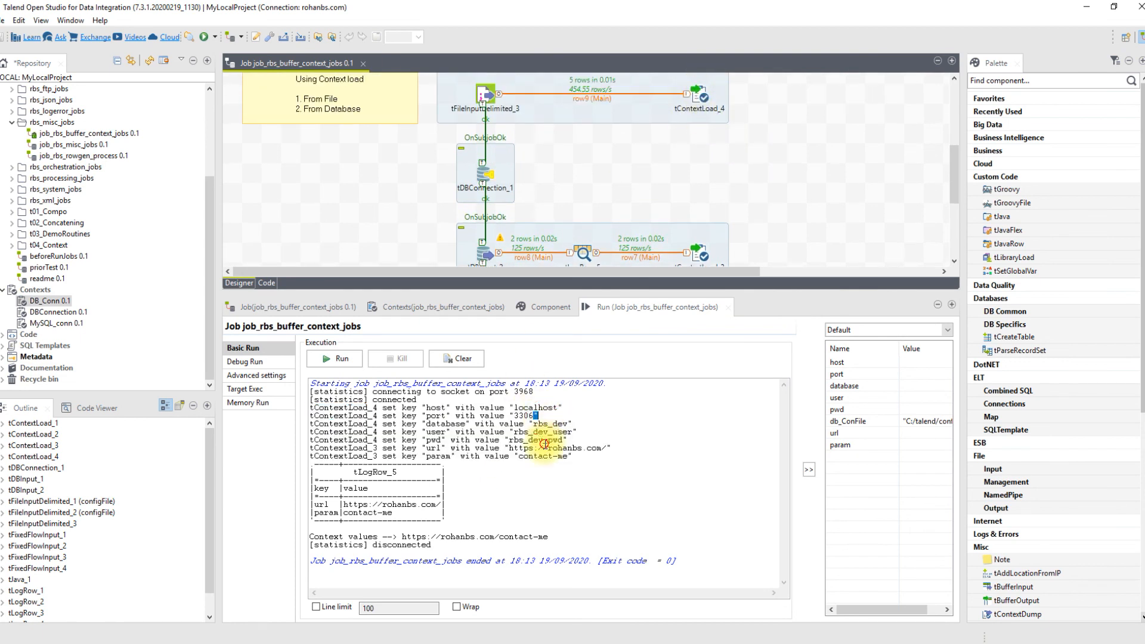
left_click_drag(513, 432, 541, 440)
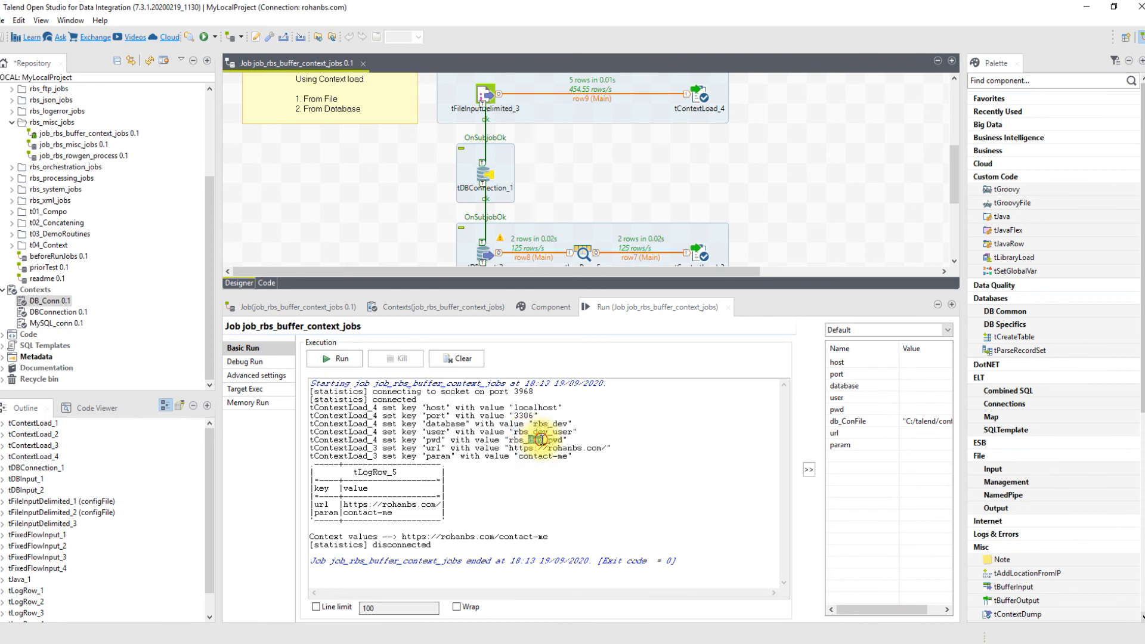
Step: Trace how the loaded values are used in tDBConnection_1, the tDBInput_2 query and tContextLoad_3
double_click(483, 182)
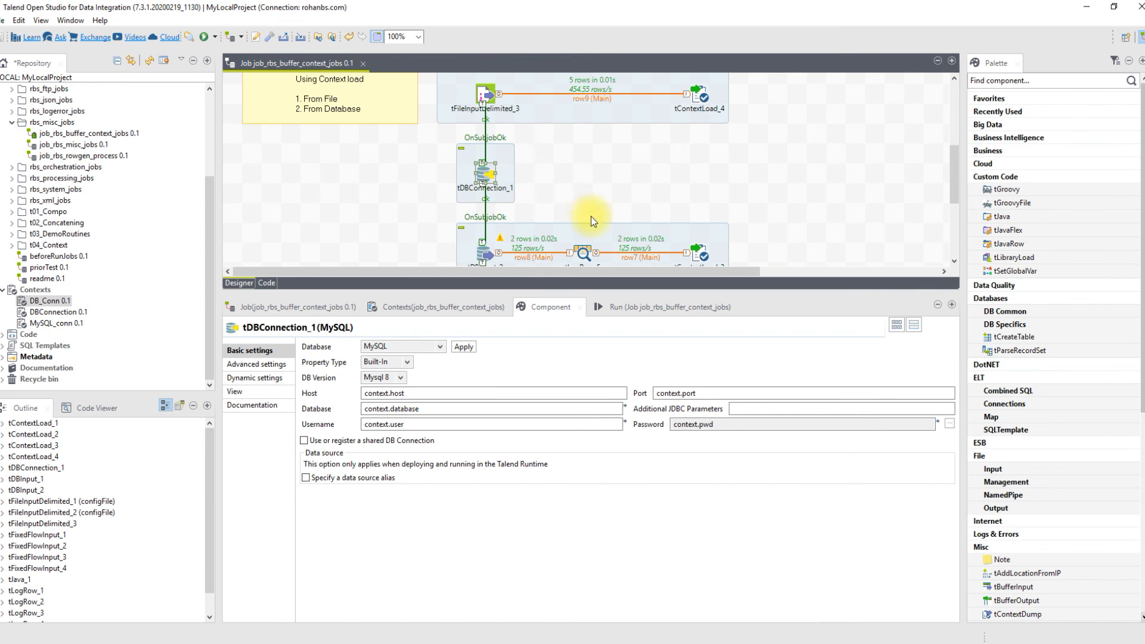
double_click(485, 256)
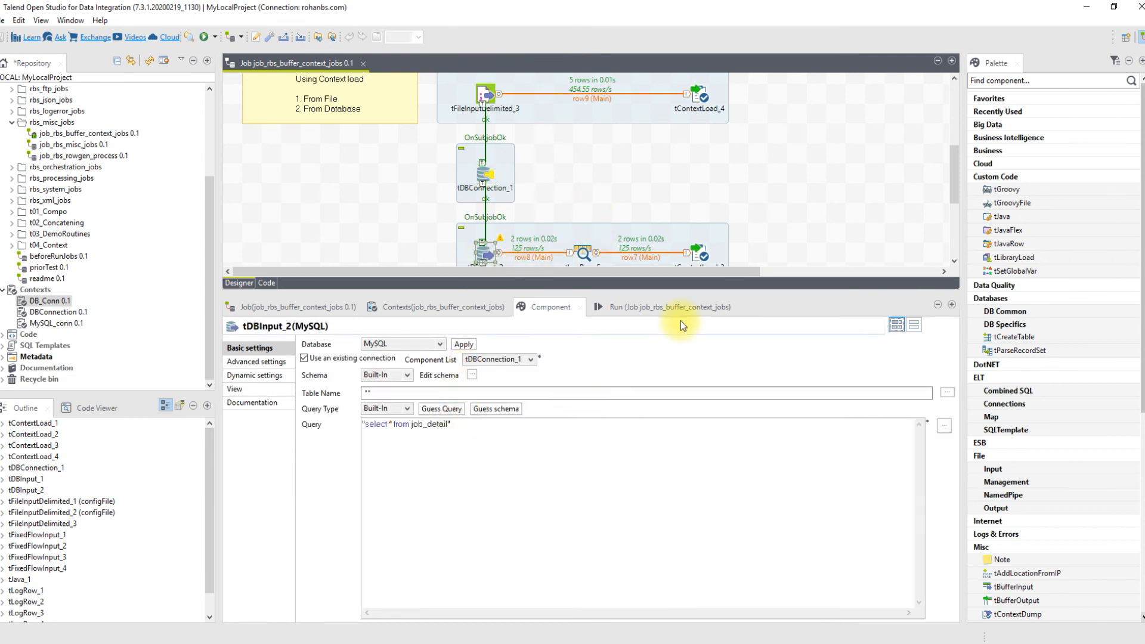
double_click(698, 254)
scroll(759, 227, "down", 1)
scroll(759, 227, "down", 1)
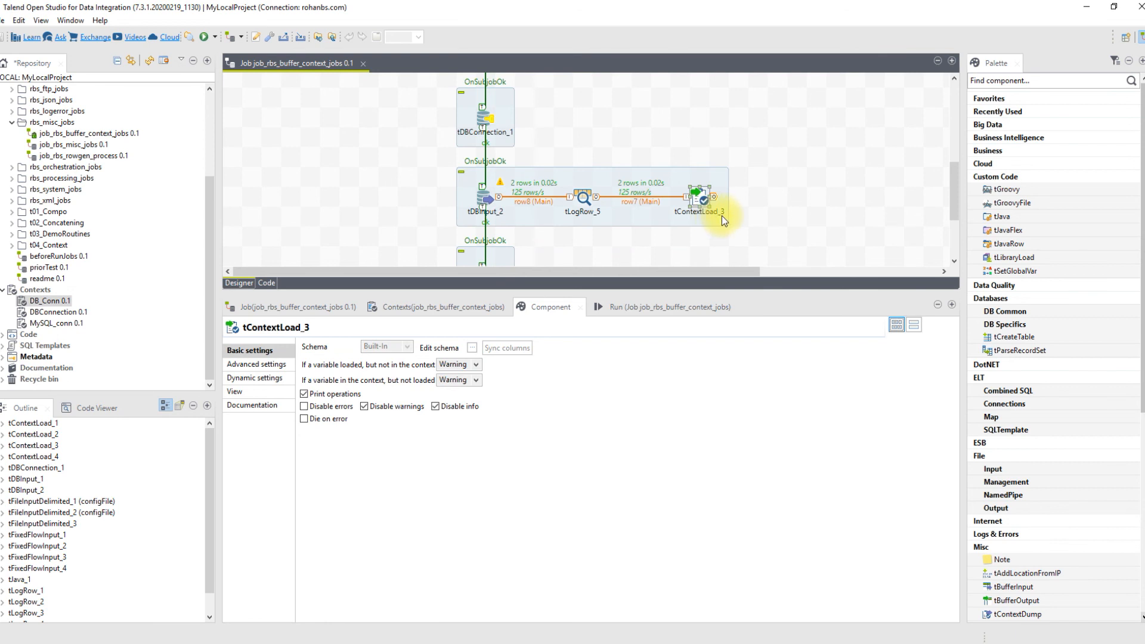
Step: Compare the url and param values set by tContextLoad_3 with the tLogRow_5 table in the run output
left_click(665, 304)
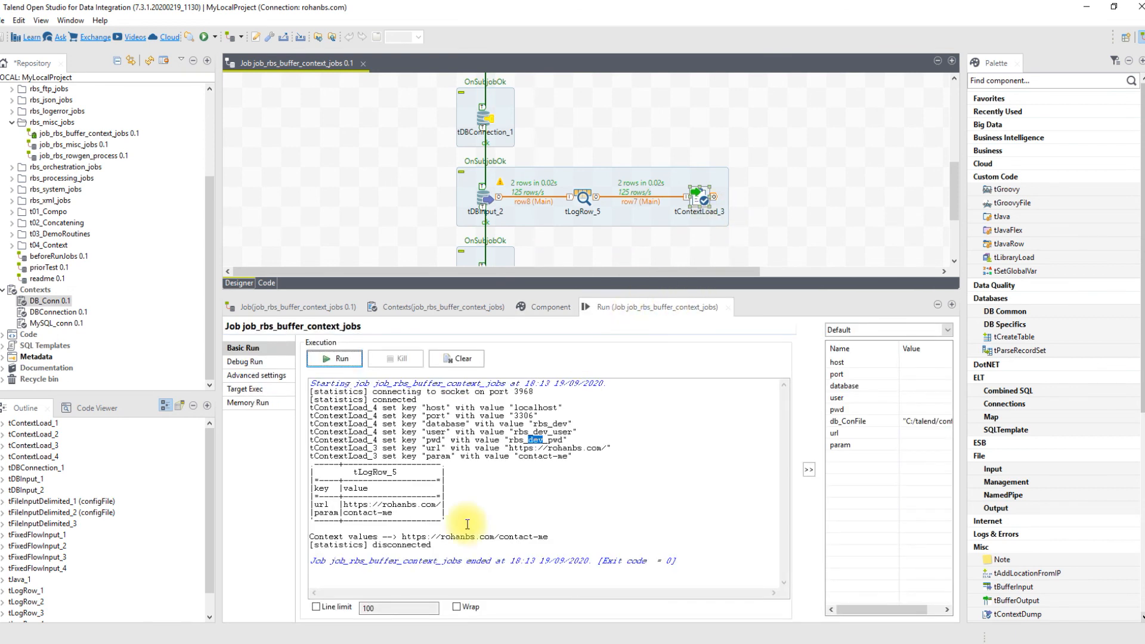
left_click(370, 449)
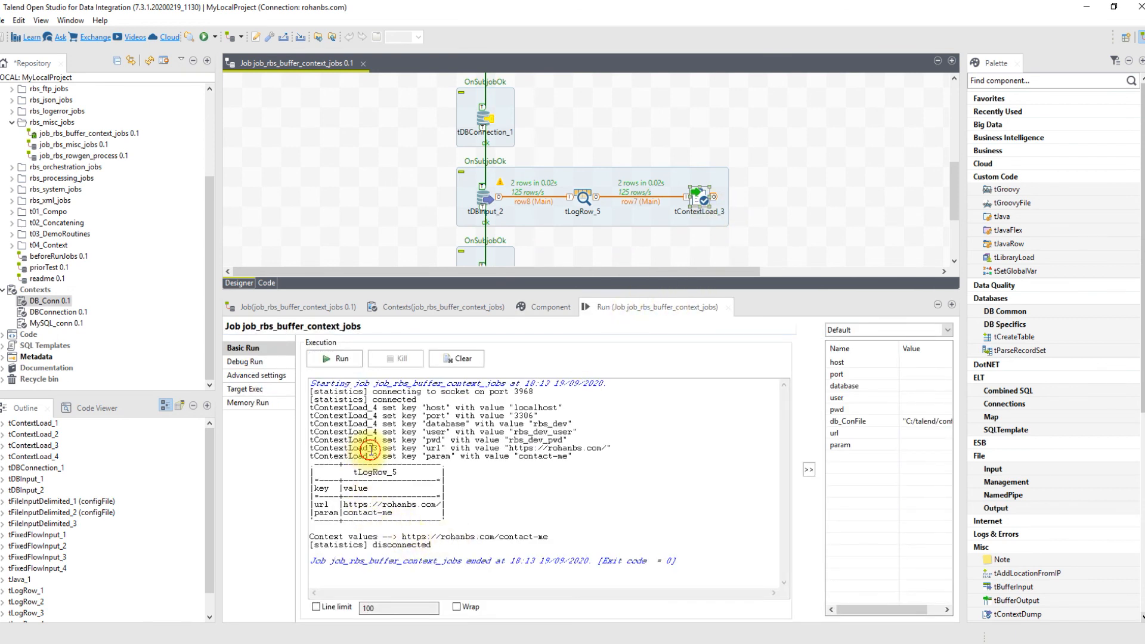
left_click_drag(370, 450, 376, 456)
left_click(501, 442)
left_click_drag(528, 456, 558, 457)
left_click_drag(342, 504, 406, 514)
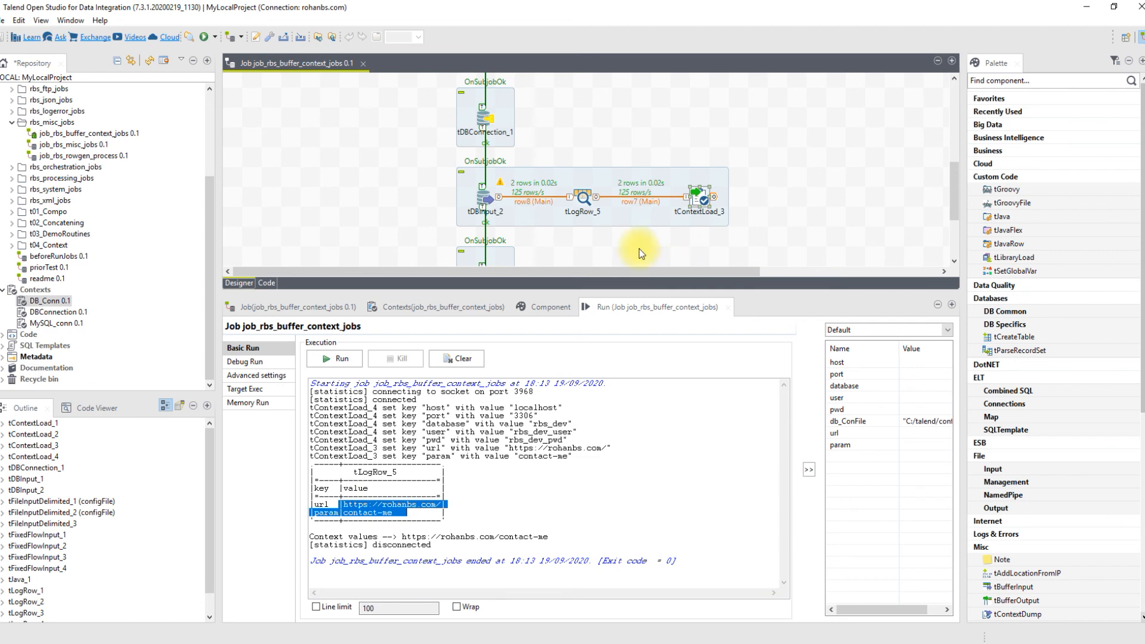
Step: Compare the "Context values" line in the run output with the tJava_1 code that joins context.url and context.param
scroll(671, 268, "down", 2)
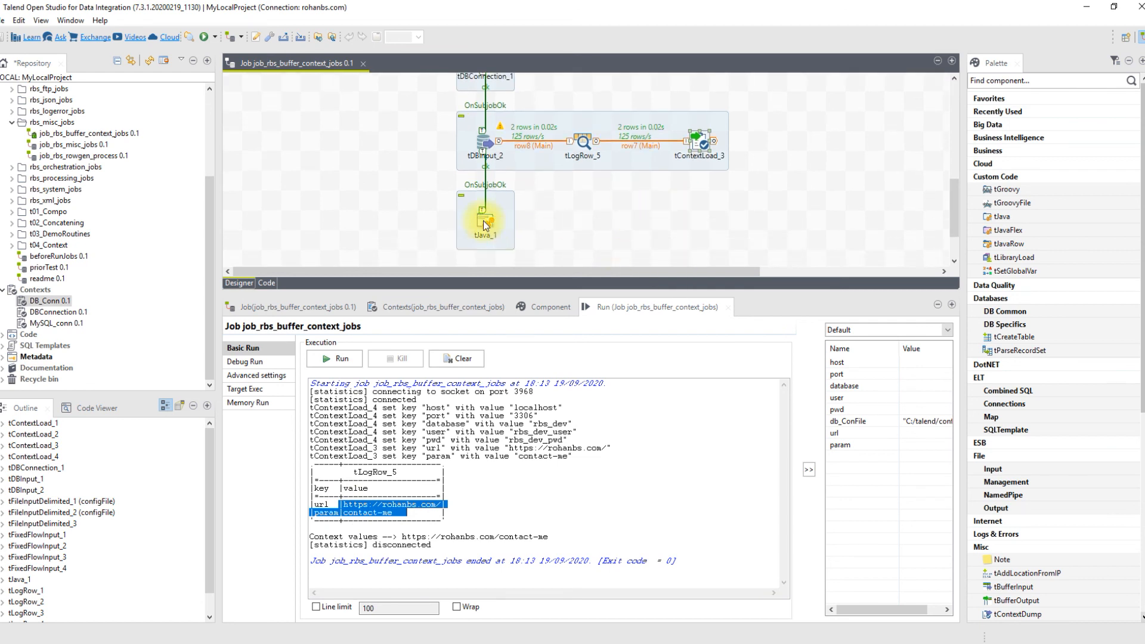
left_click_drag(402, 537, 544, 523)
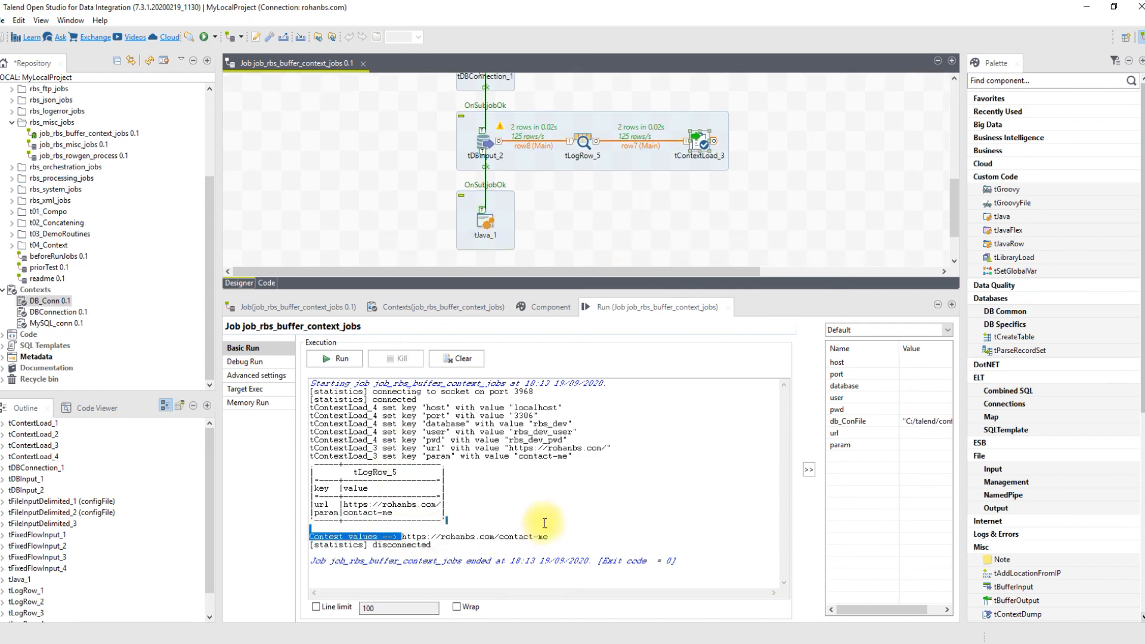
left_click(344, 537)
left_click(485, 222)
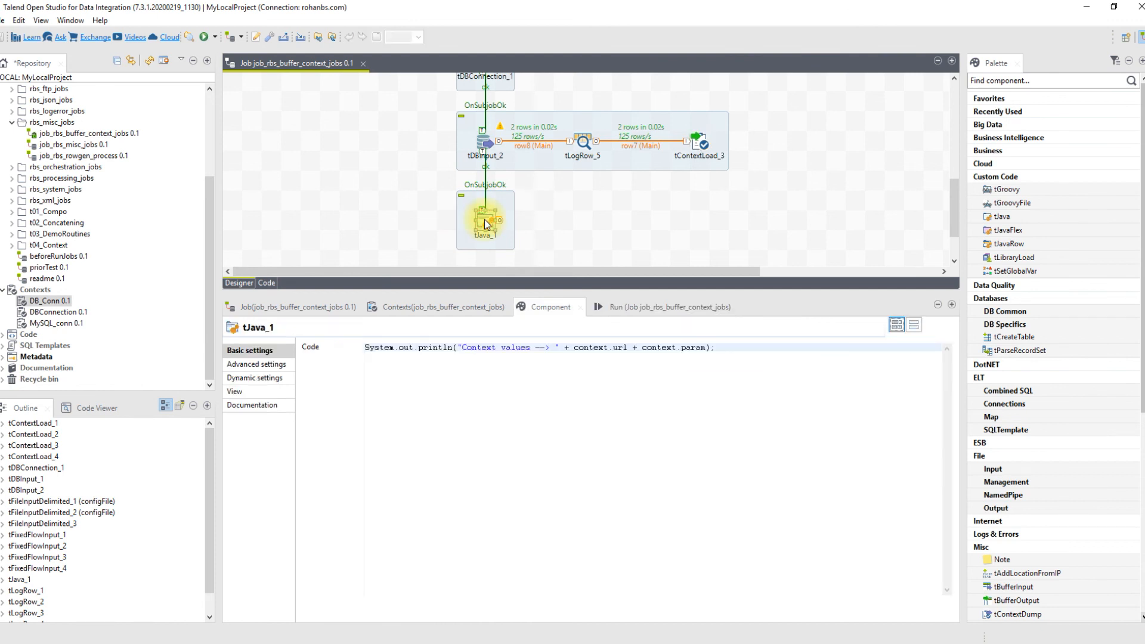
double_click(480, 347)
left_click_drag(517, 345, 530, 347)
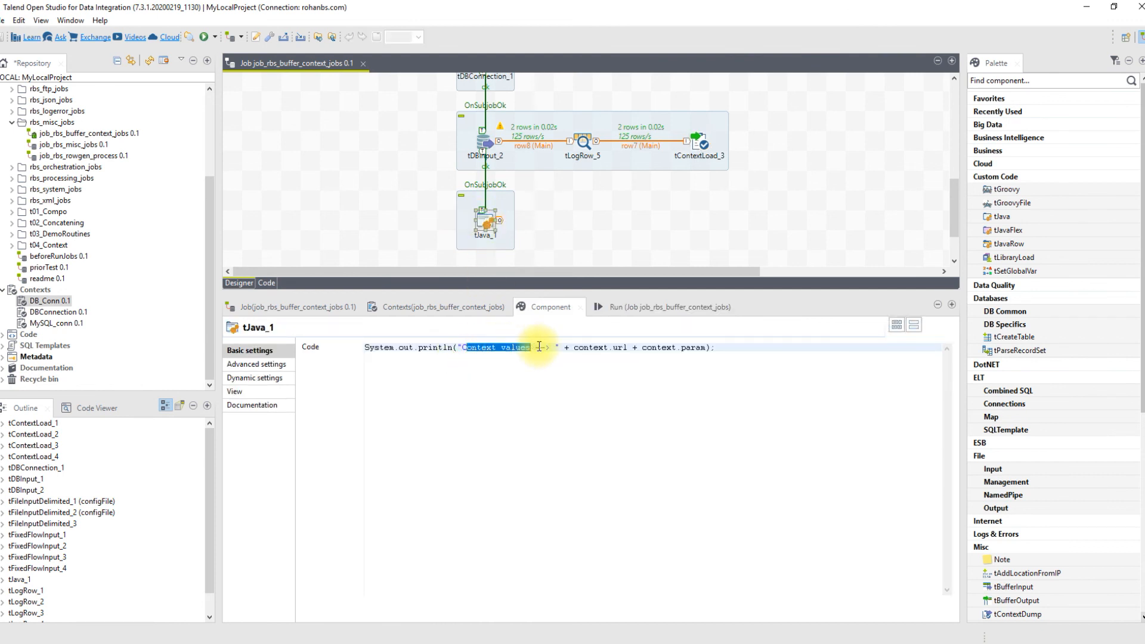
double_click(620, 347)
double_click(692, 347)
Step: Check the combined context value printed in the run output and review the job's implicit and explicit context load notes
key("F6")
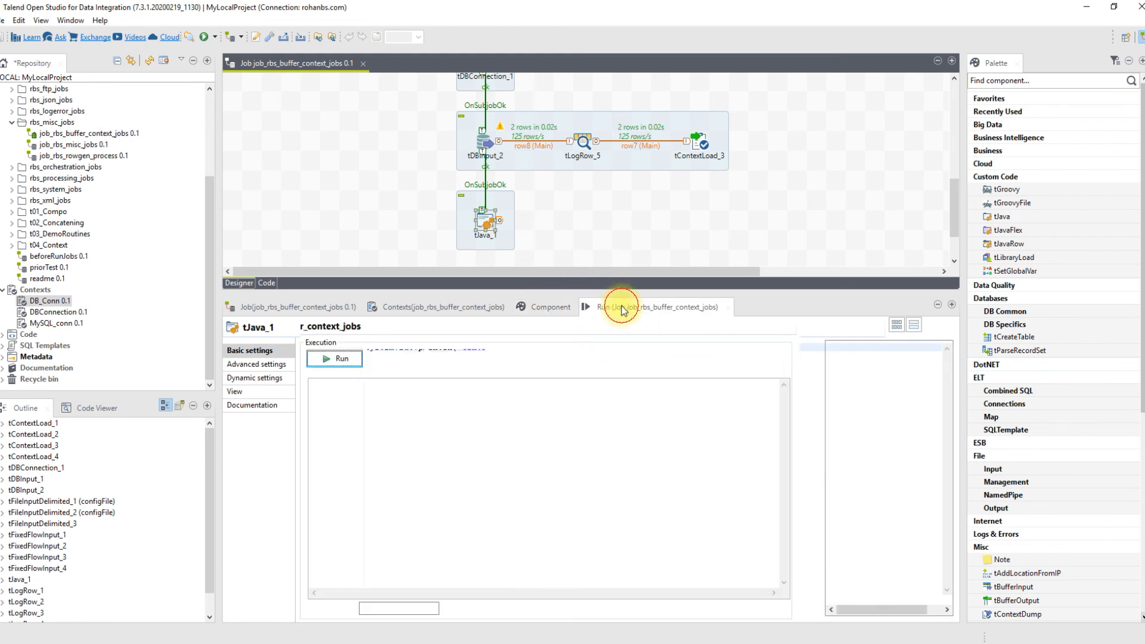
left_click_drag(401, 537, 552, 536)
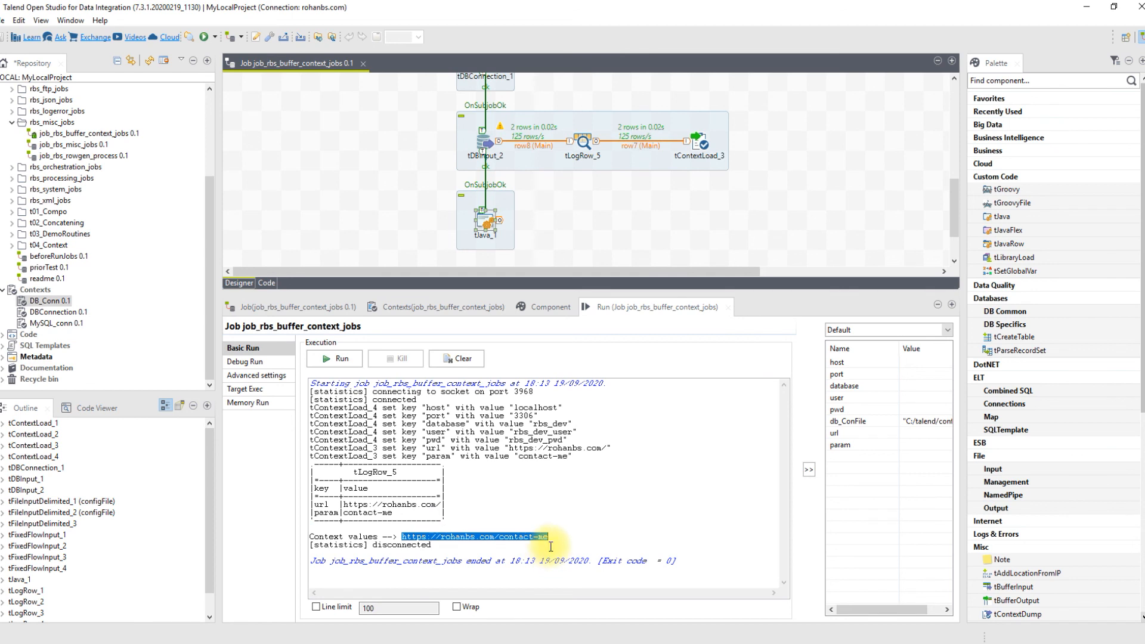
scroll(383, 191, "up", 5)
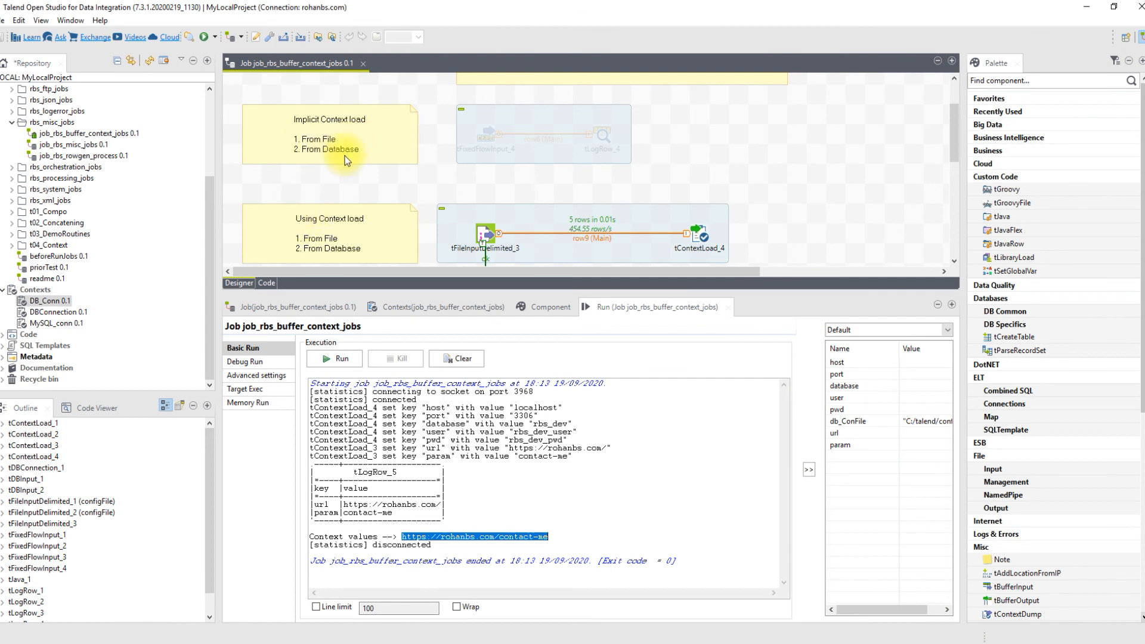
scroll(255, 208, "down", 1)
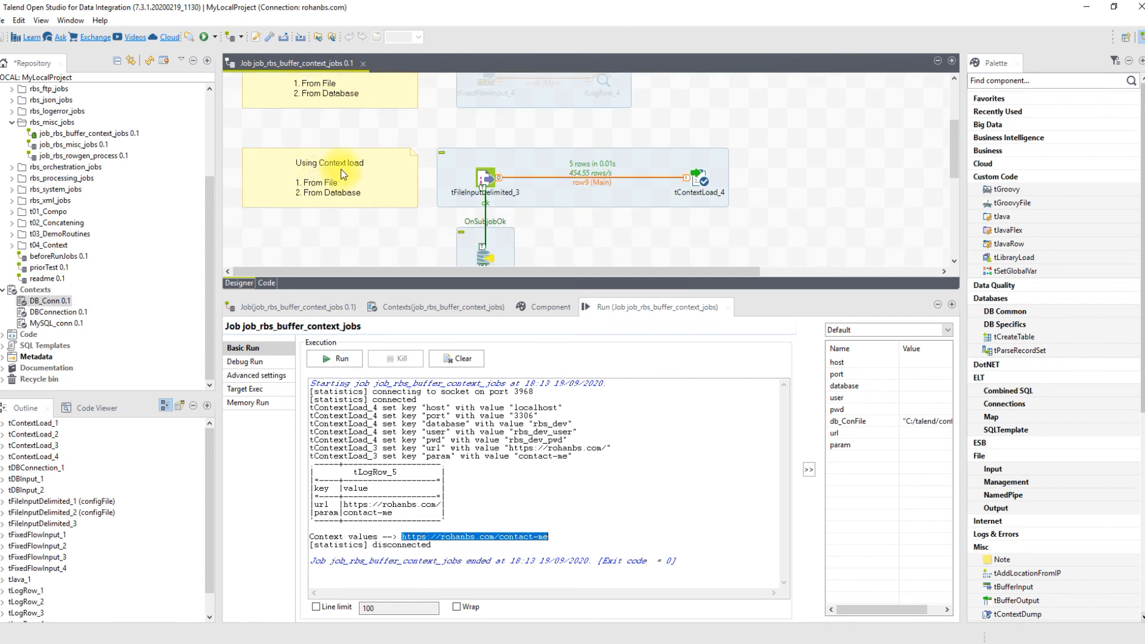